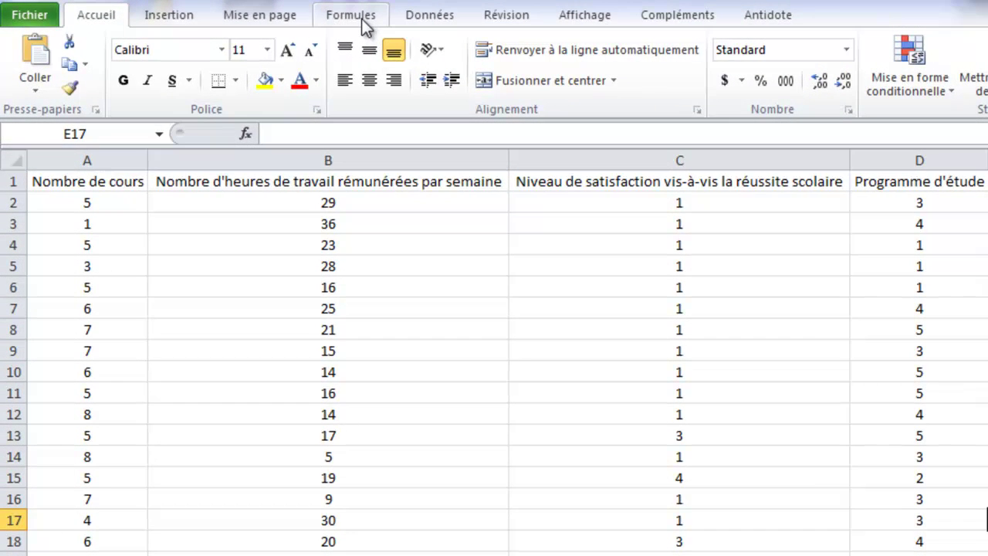
Step: Switch the ribbon to the Formules tab while viewing the Cégep ABC student survey data
click(366, 26)
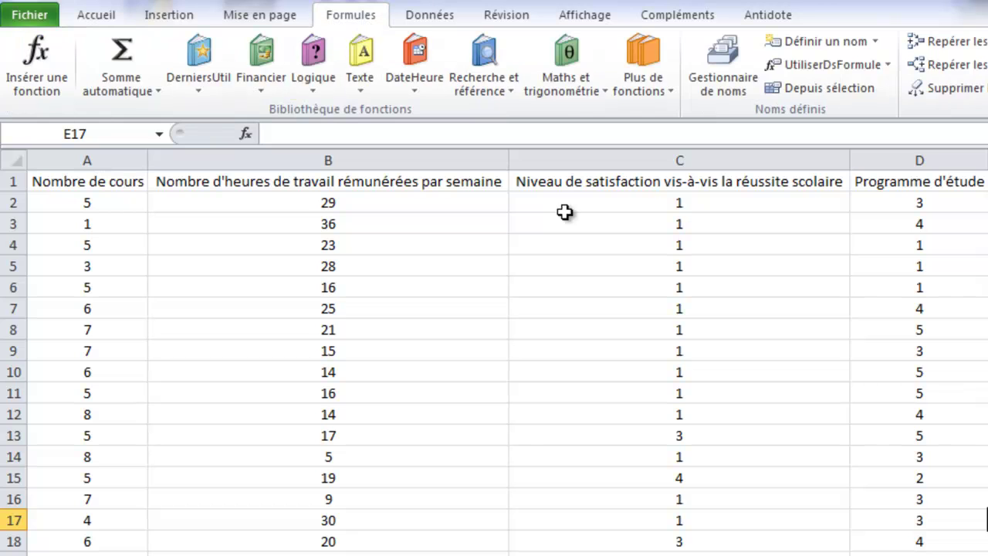
click(727, 87)
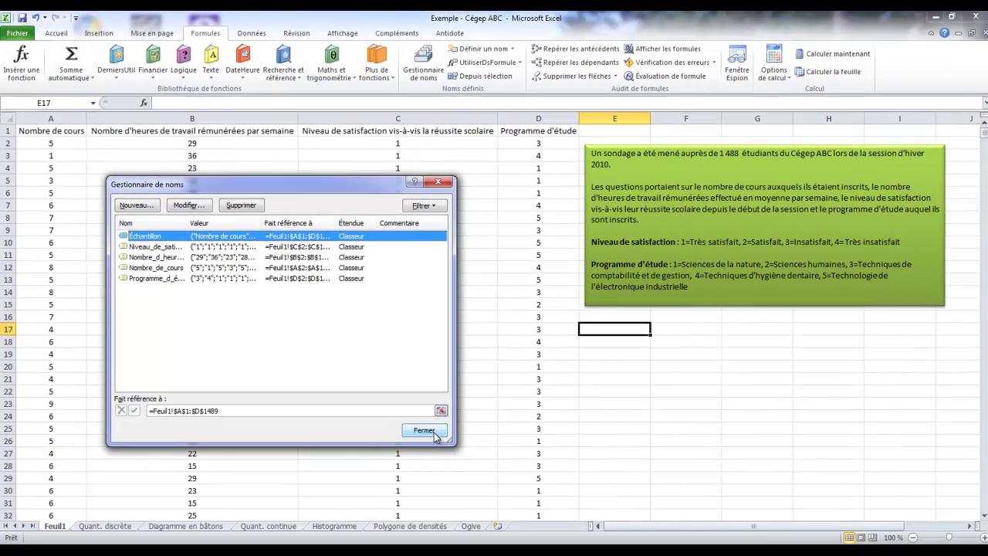
click(429, 430)
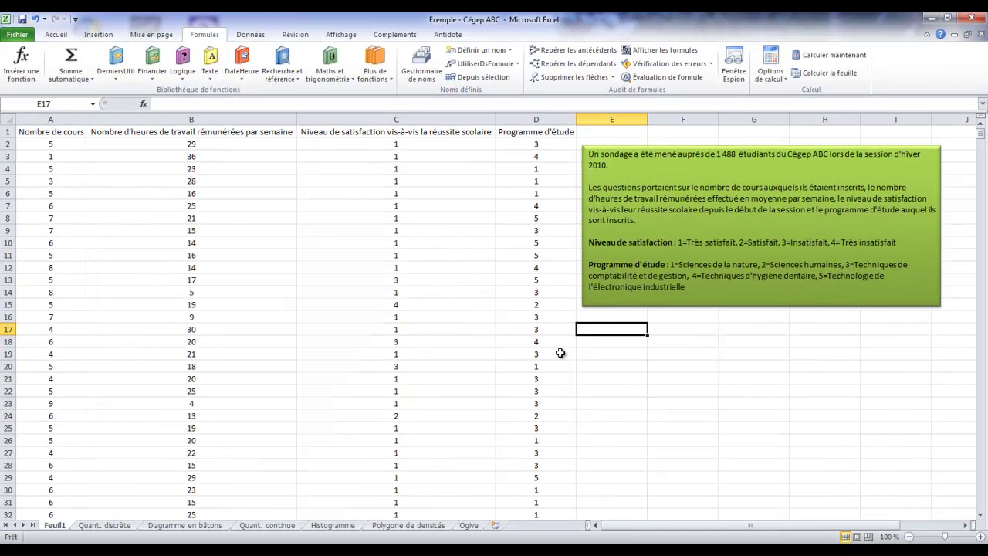
Step: Add a new worksheet and rename it Qualitatives
click(495, 525)
right_click(506, 527)
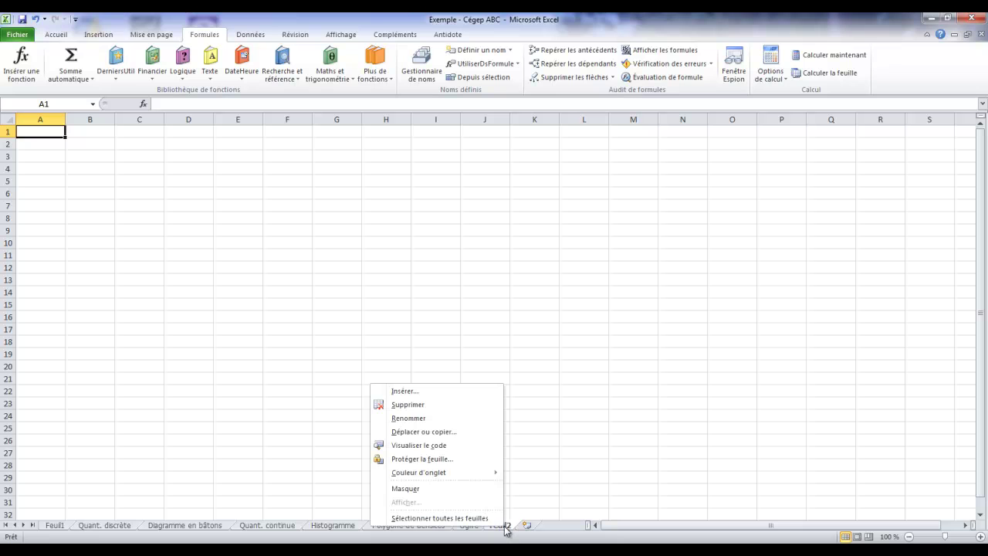
click(480, 419)
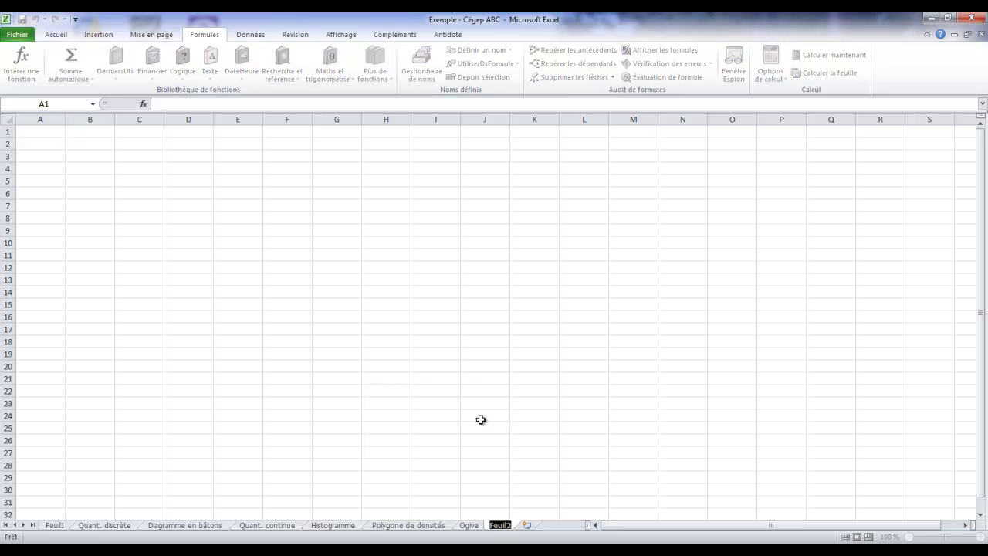
text(Qual)
text(itatives)
key(Return)
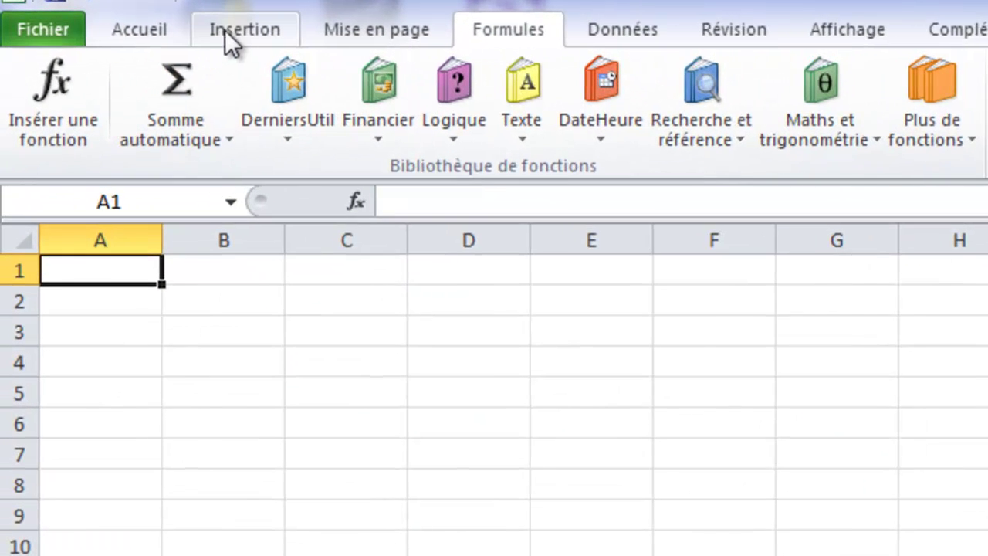
Step: Create a pivot table from the Échantillon range with Niveau de satisfaction as row labels
click(93, 35)
click(94, 108)
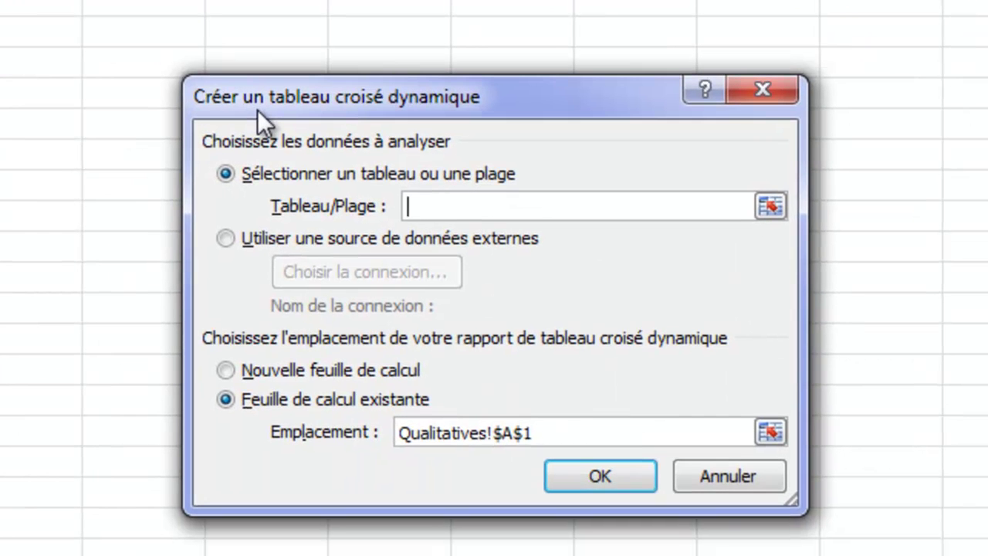
text(Échantillon)
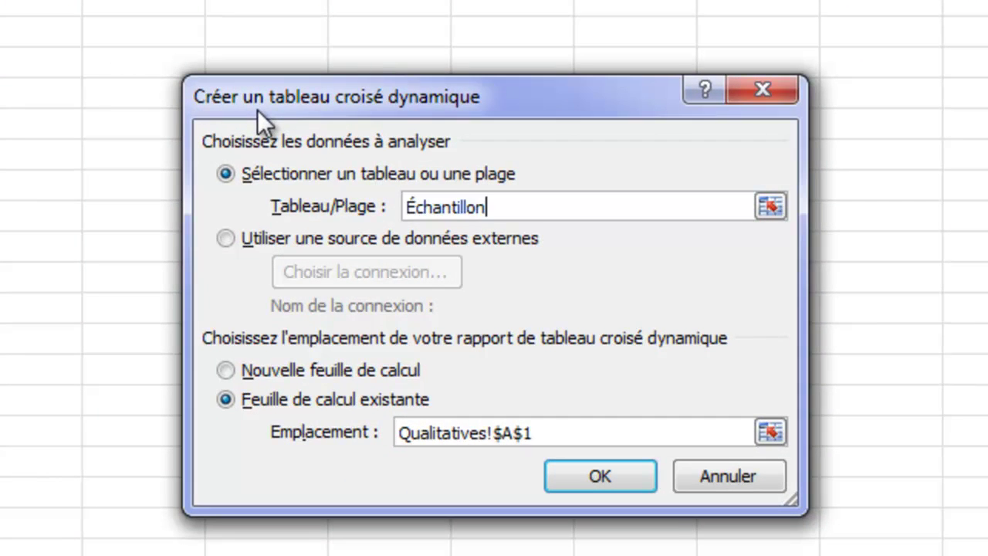
key(Return)
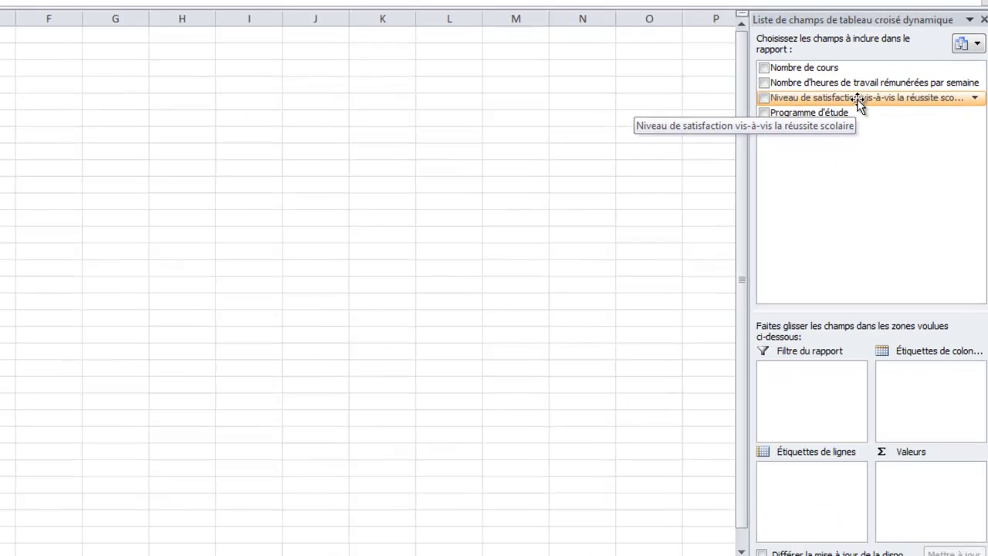
mouse_move(858, 98)
mouse_down()
mouse_move(860, 146)
mouse_move(810, 482)
mouse_up()
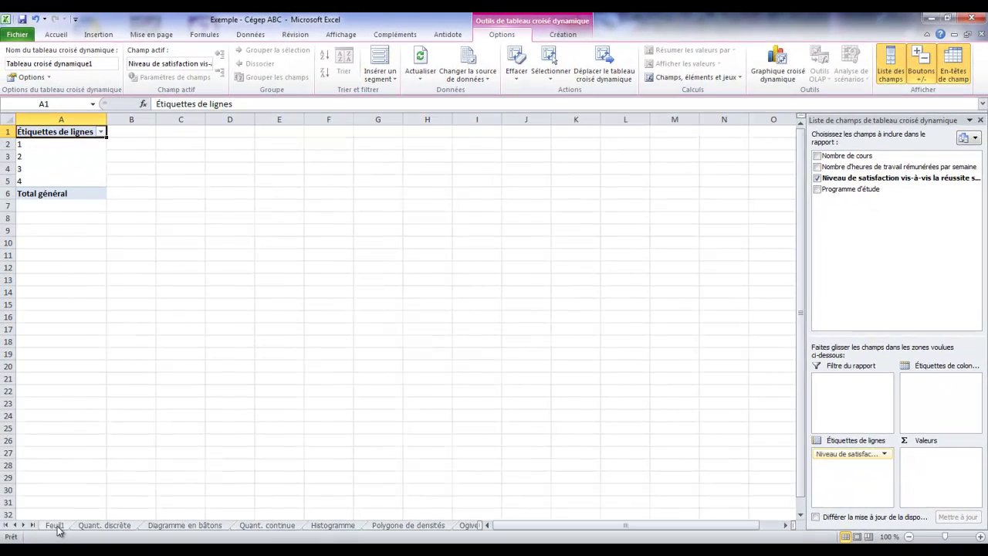
Step: Add Niveau de satisfaction to the pivot values three times, each column summing to 2217
click(59, 526)
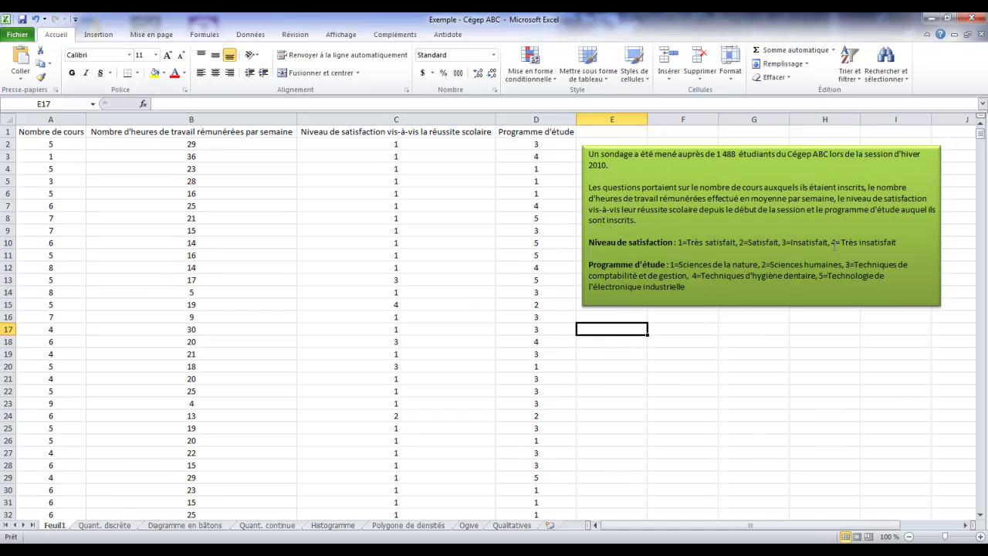
click(512, 525)
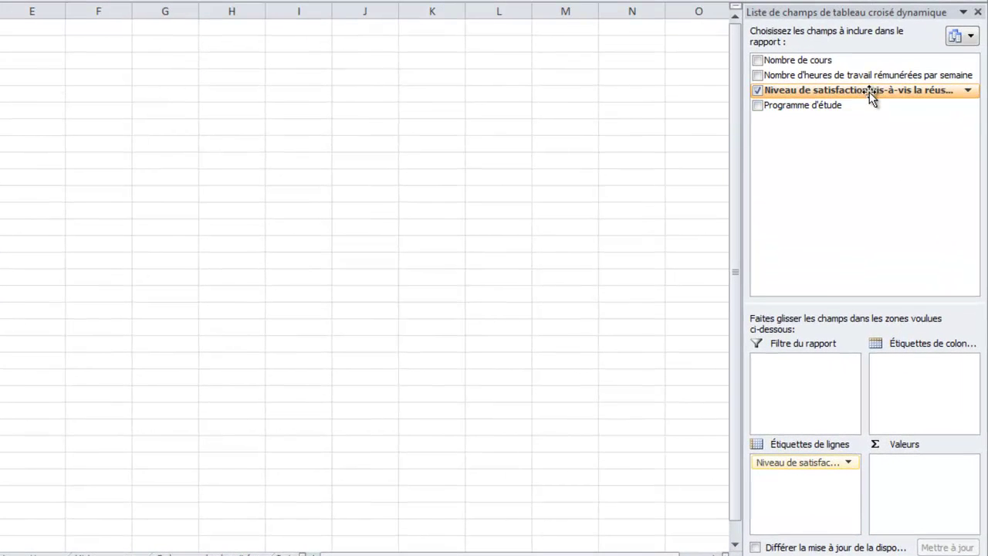
drag(869, 92, 942, 488)
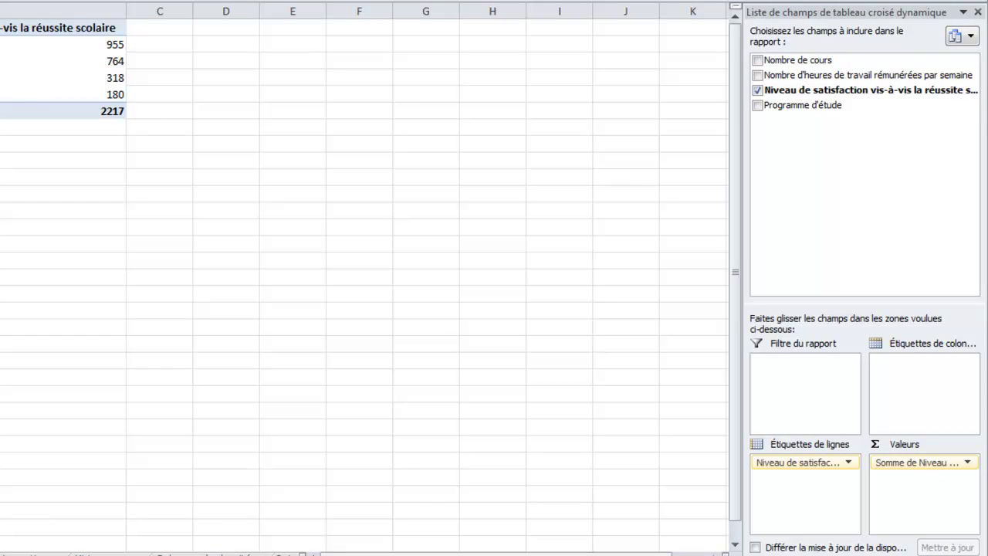
mouse_move(856, 90)
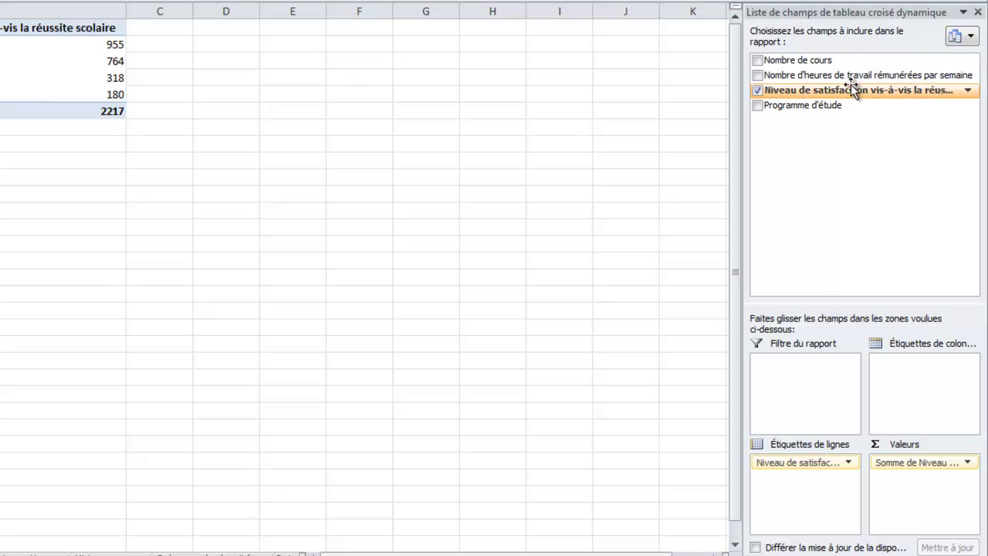
mouse_move(852, 88)
mouse_down()
mouse_move(907, 219)
mouse_move(925, 489)
mouse_up()
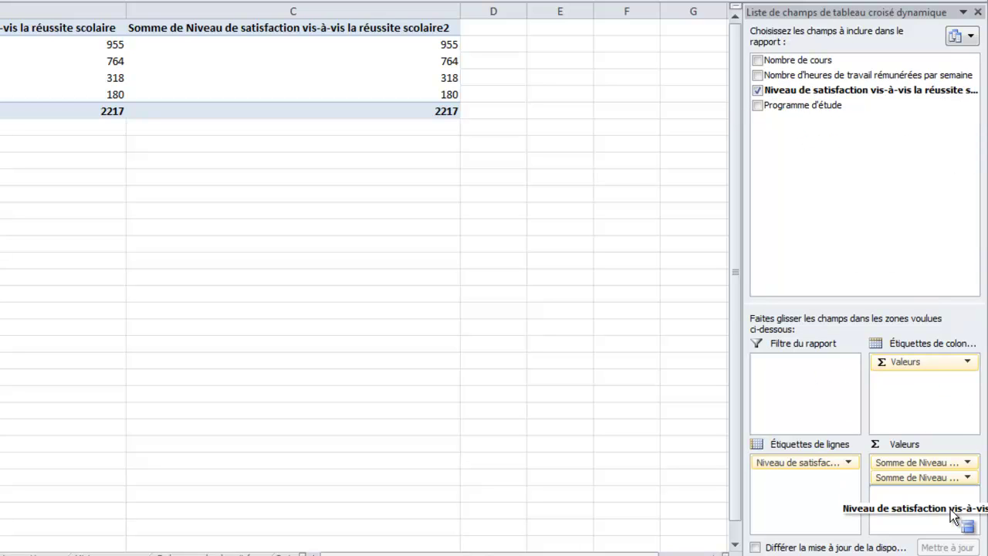
drag(905, 91, 950, 513)
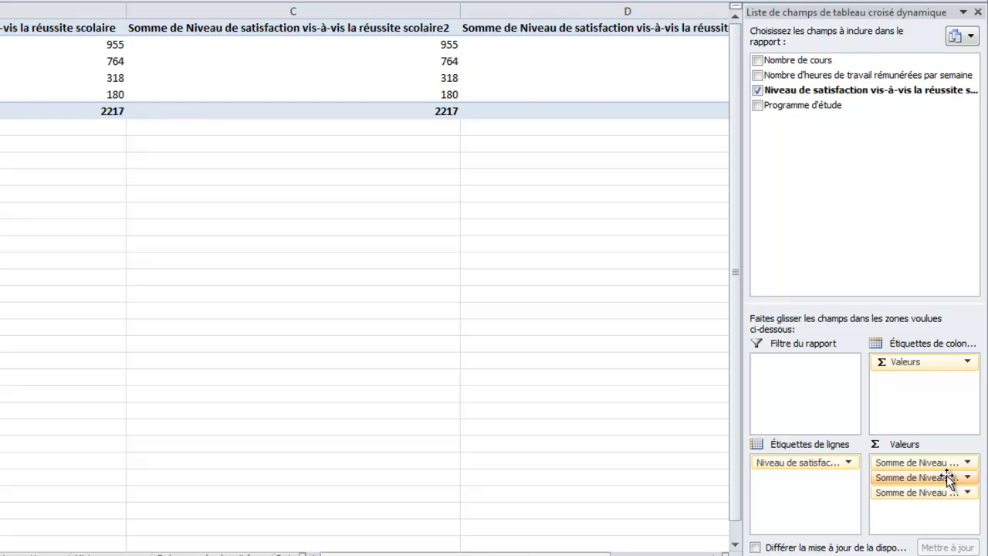
drag(936, 464, 746, 352)
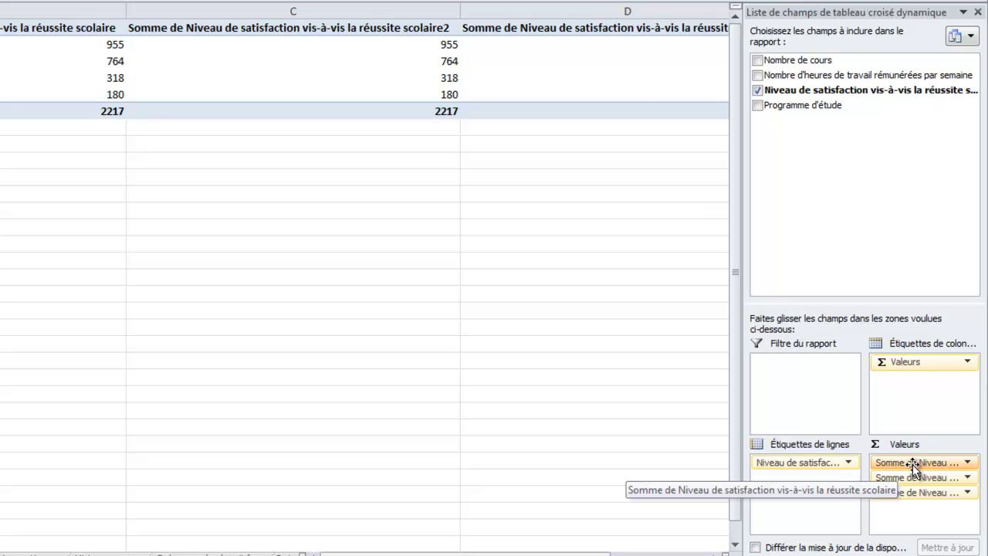
Step: Summarise the first value column as Nombre: 955, 382, 106, 45, totalling 1488
click(914, 462)
click(885, 441)
click(131, 332)
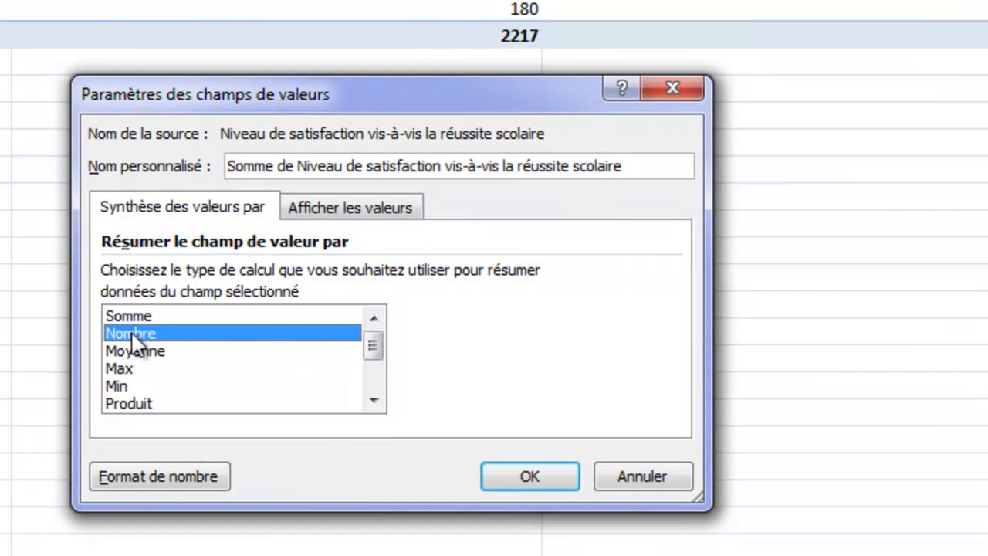
click(524, 478)
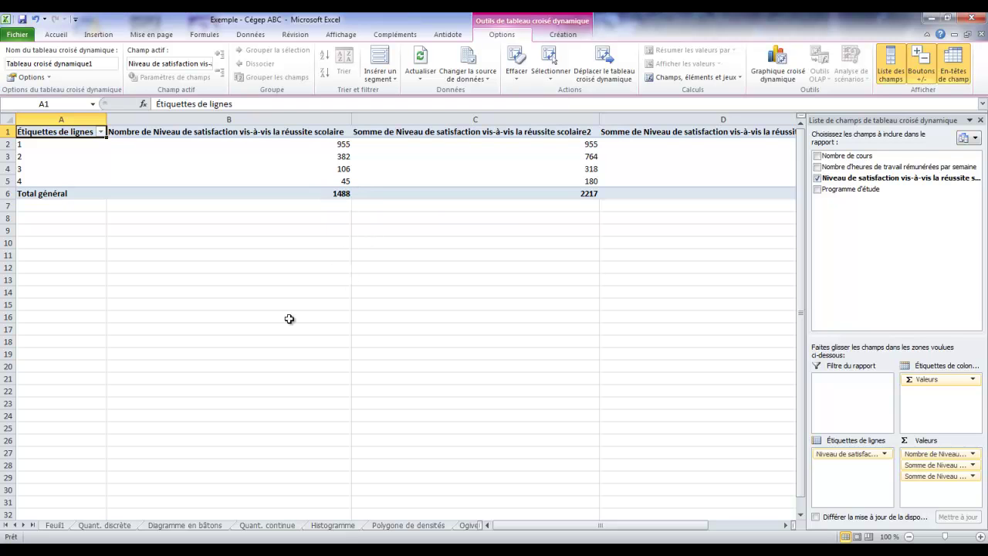
click(54, 524)
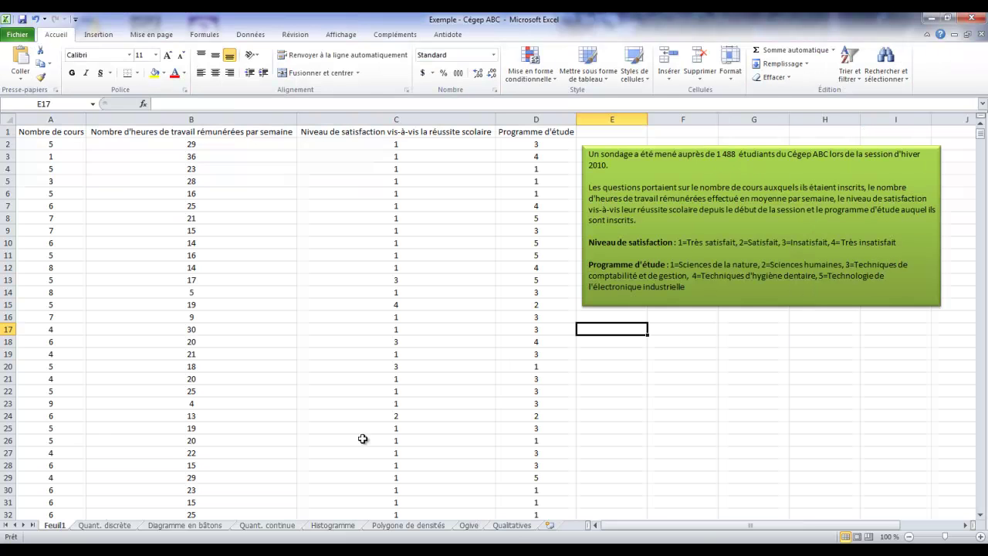
click(510, 525)
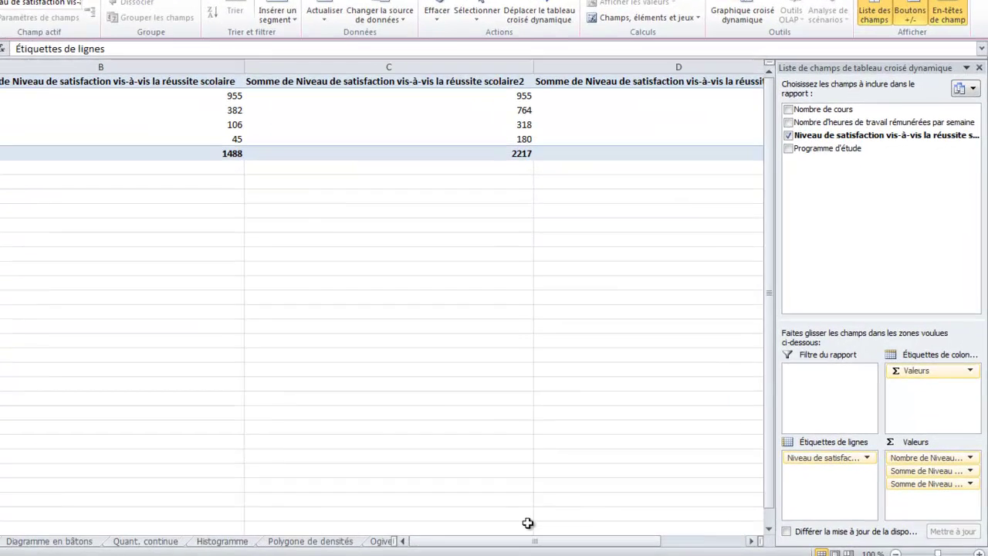
Step: Set the second value column to Nombre shown as % du total général (64,18% to 3,02%)
click(929, 477)
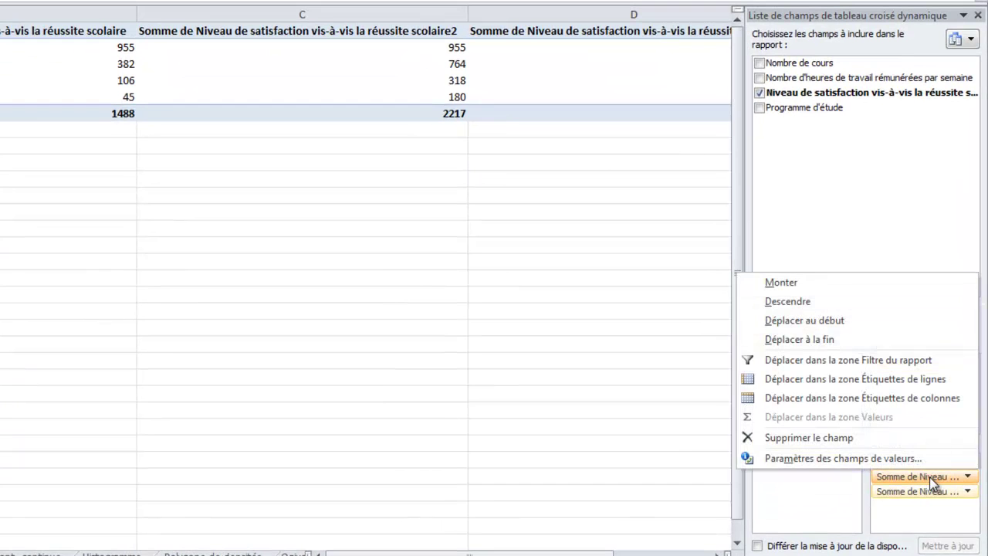
click(924, 457)
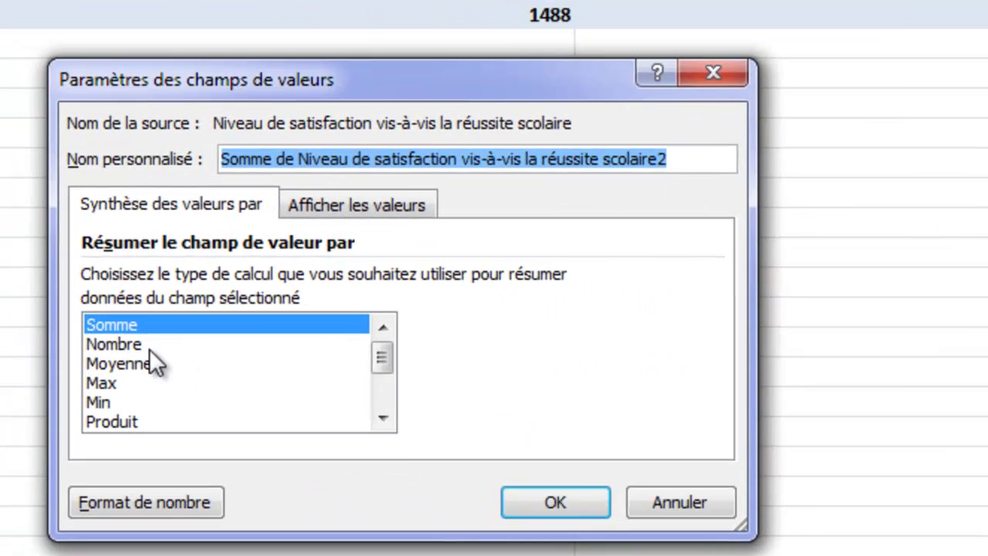
click(133, 345)
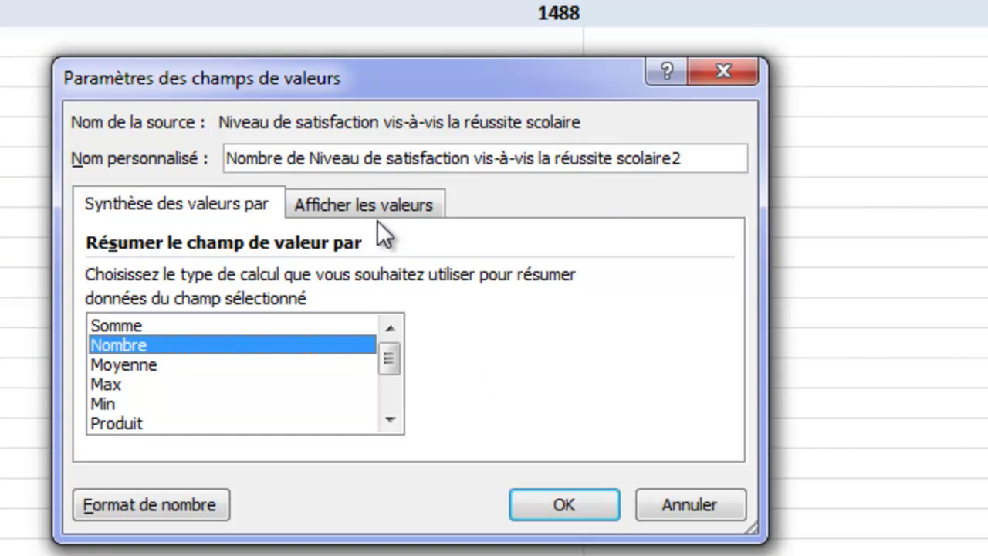
click(377, 204)
click(720, 281)
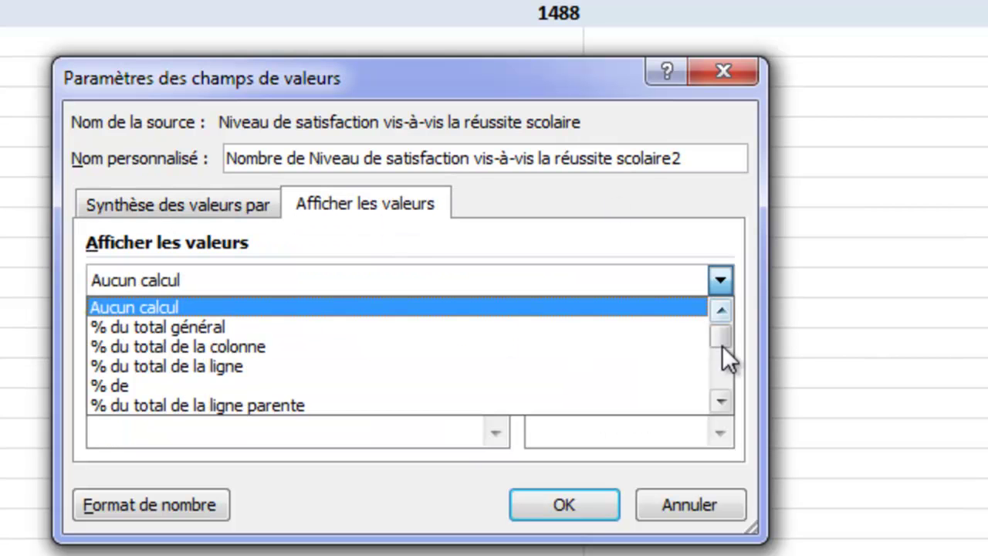
click(283, 327)
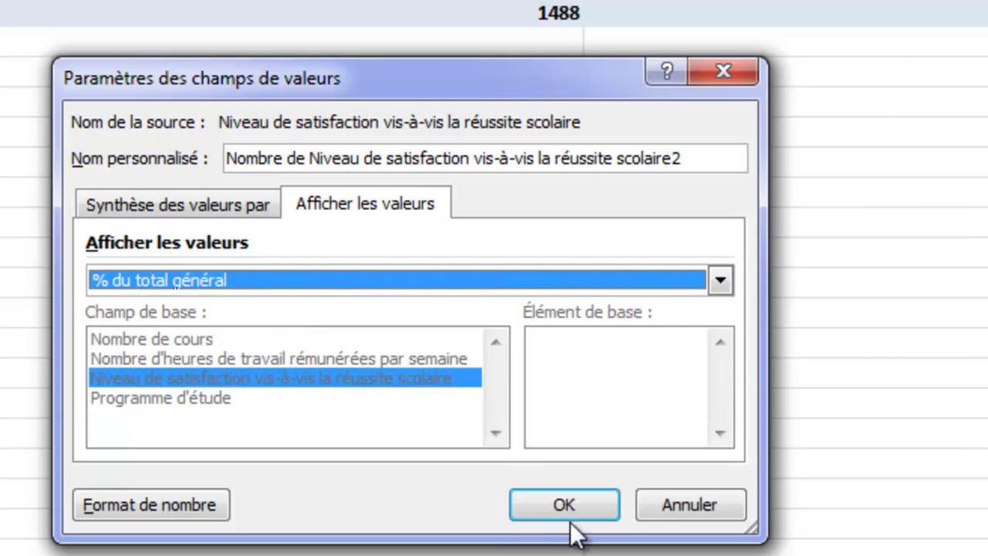
click(569, 517)
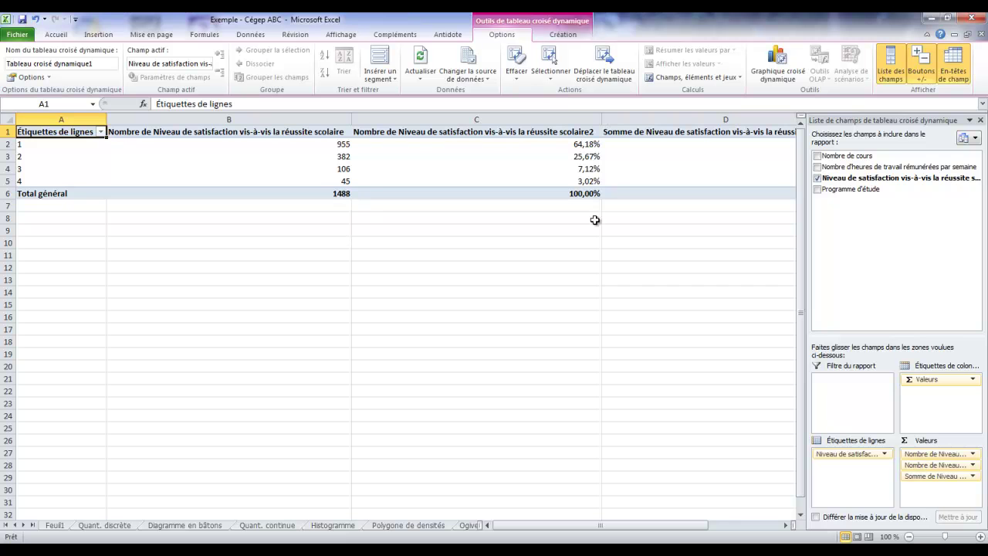
Step: Set the third value column to Nombre shown as % résultat cumulé dans Niveau de satisfaction
drag(708, 530, 746, 532)
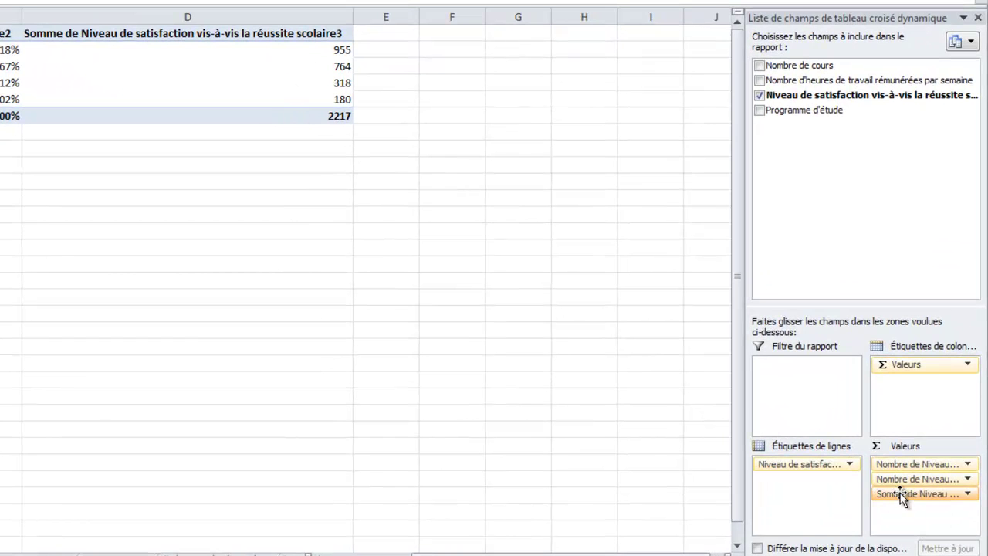
click(901, 494)
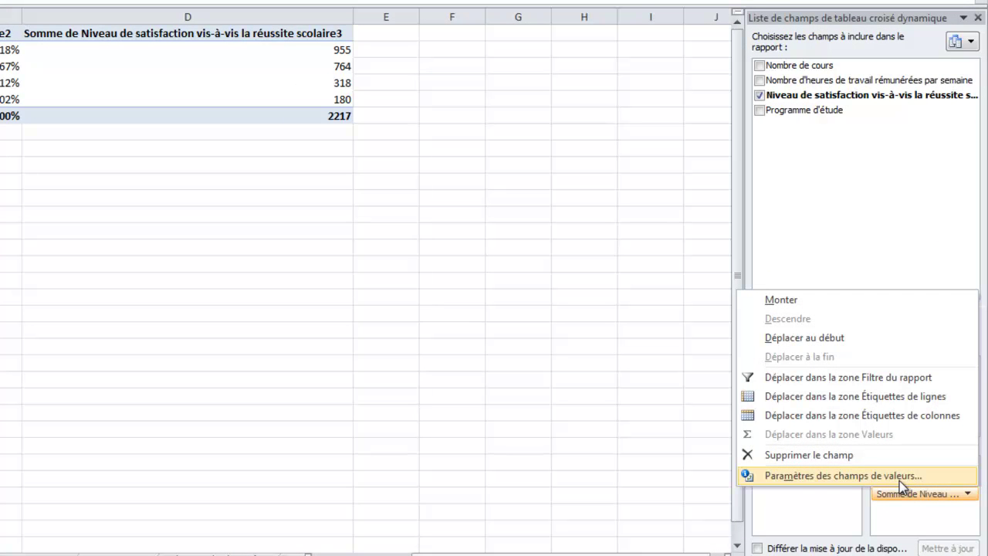
click(898, 476)
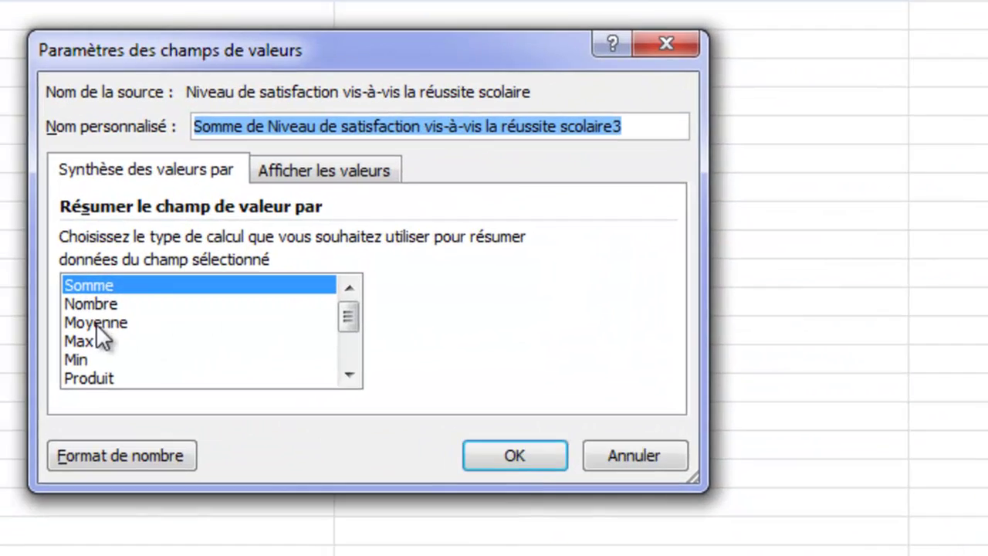
click(91, 304)
click(357, 169)
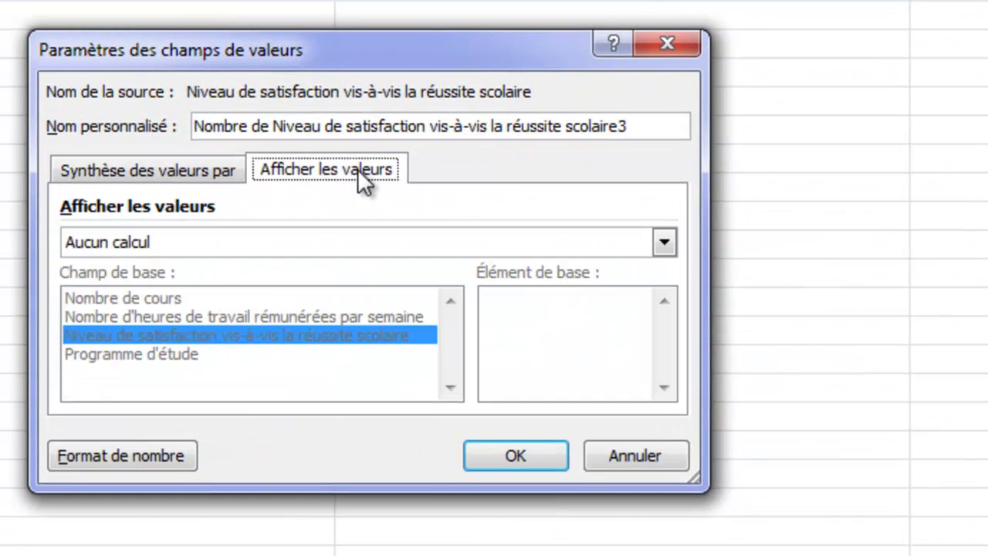
click(663, 242)
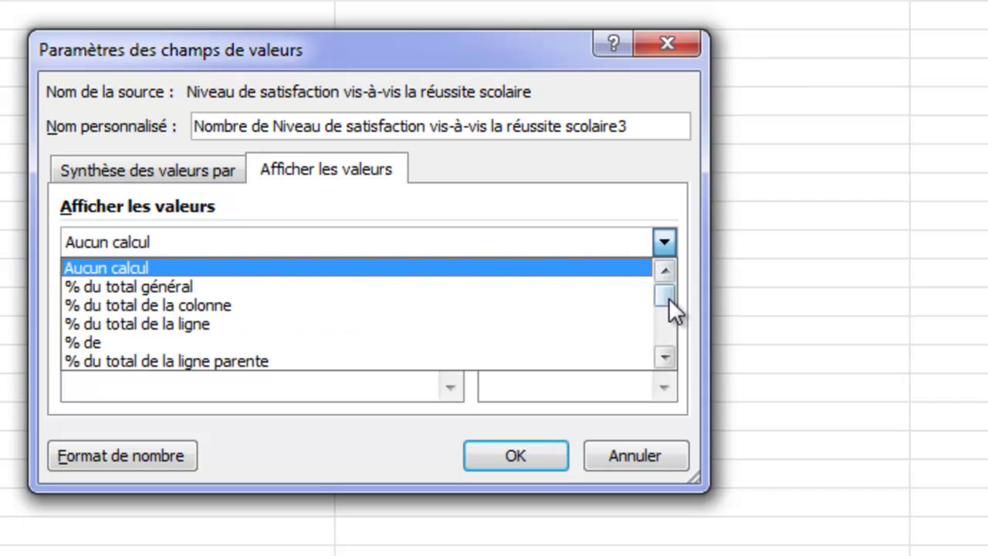
drag(669, 296, 669, 339)
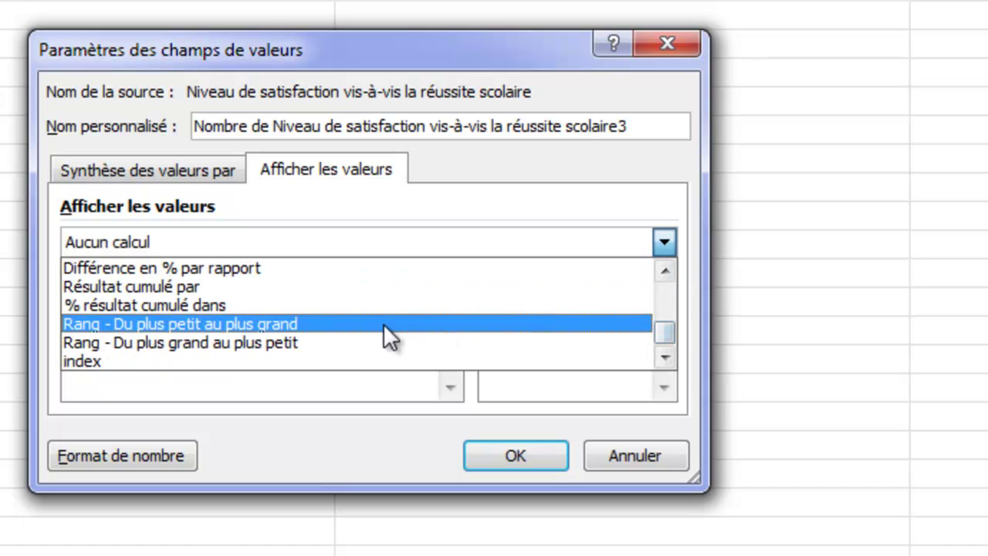
click(219, 305)
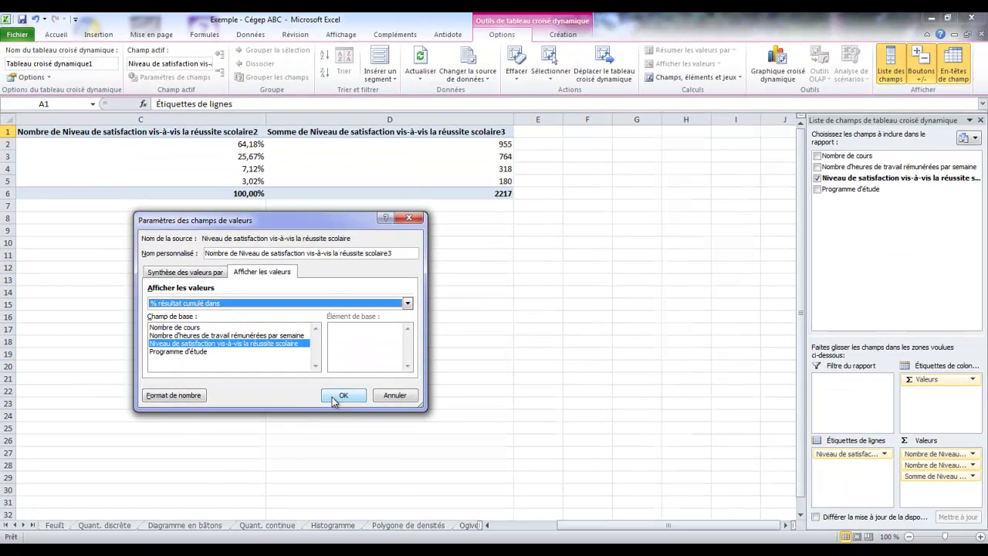
click(342, 395)
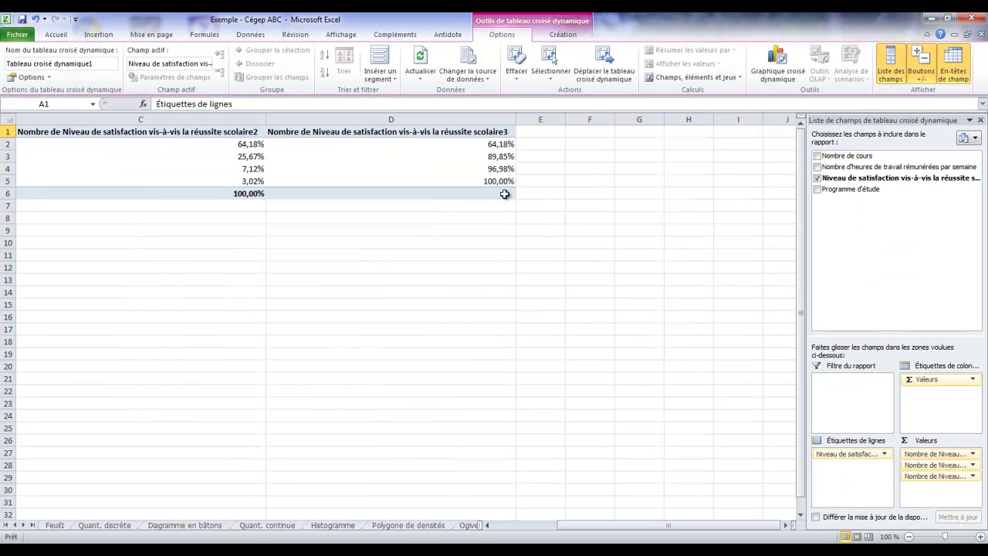
drag(631, 524, 597, 524)
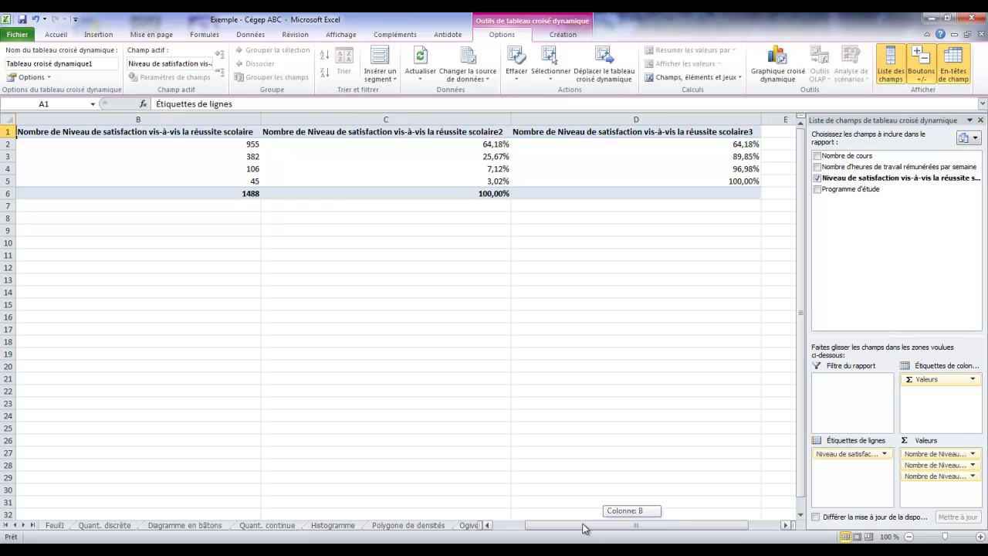
drag(596, 524, 573, 524)
click(48, 218)
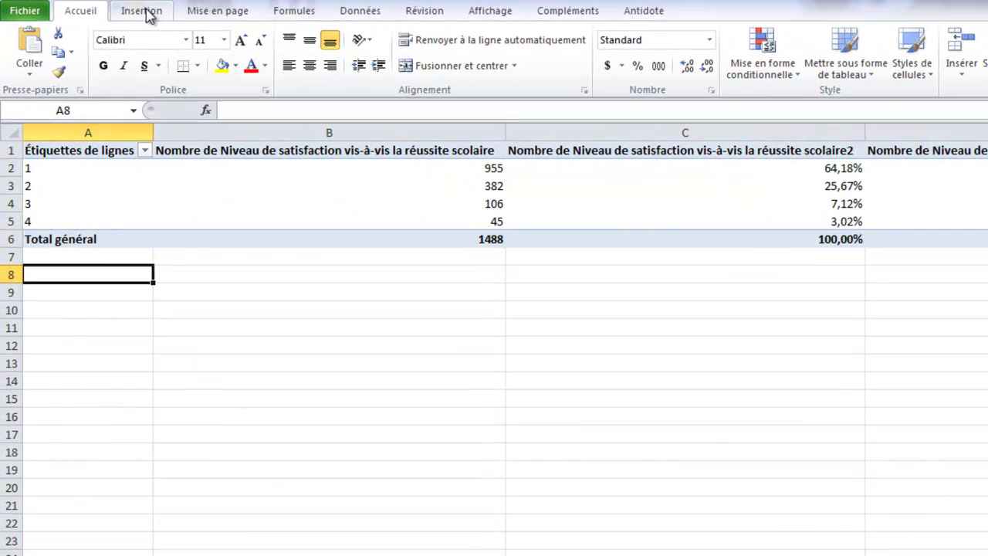
Step: Insert a second pivot table from Échantillon at Qualitatives!$A$8
click(141, 11)
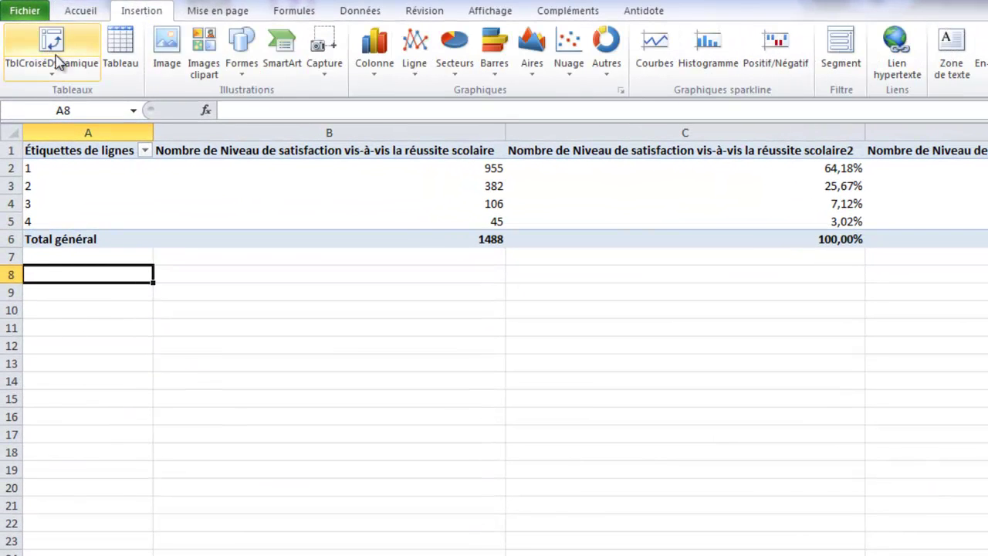
click(55, 54)
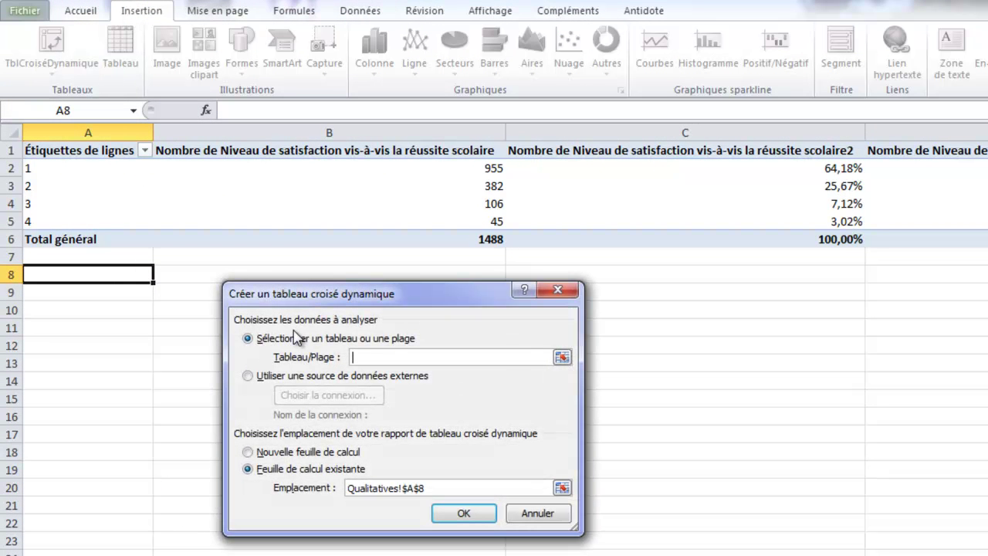
text(Échantillon)
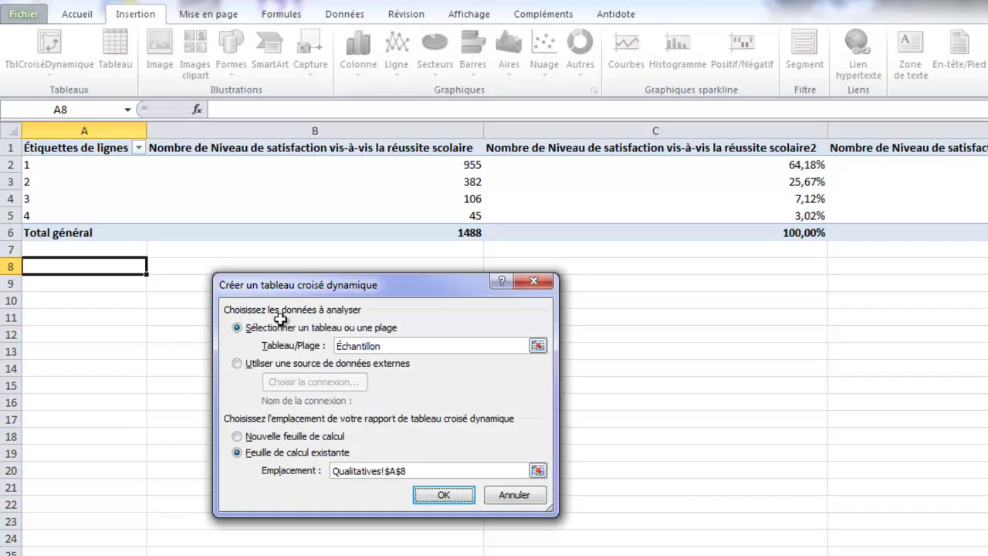
click(463, 512)
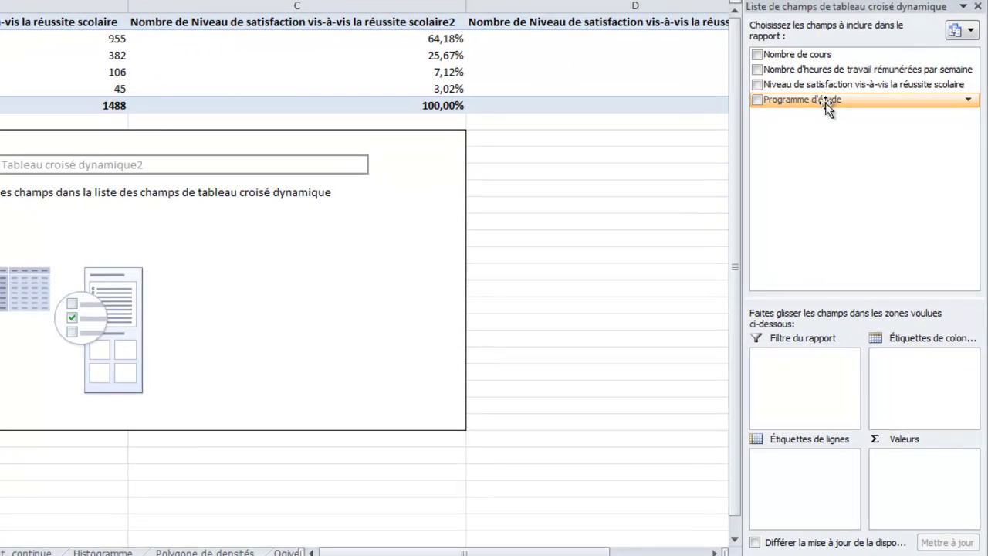
Step: List Programme d'étude values 1–5 as row labels, then view the Feuil1 data sheet
drag(868, 189, 877, 341)
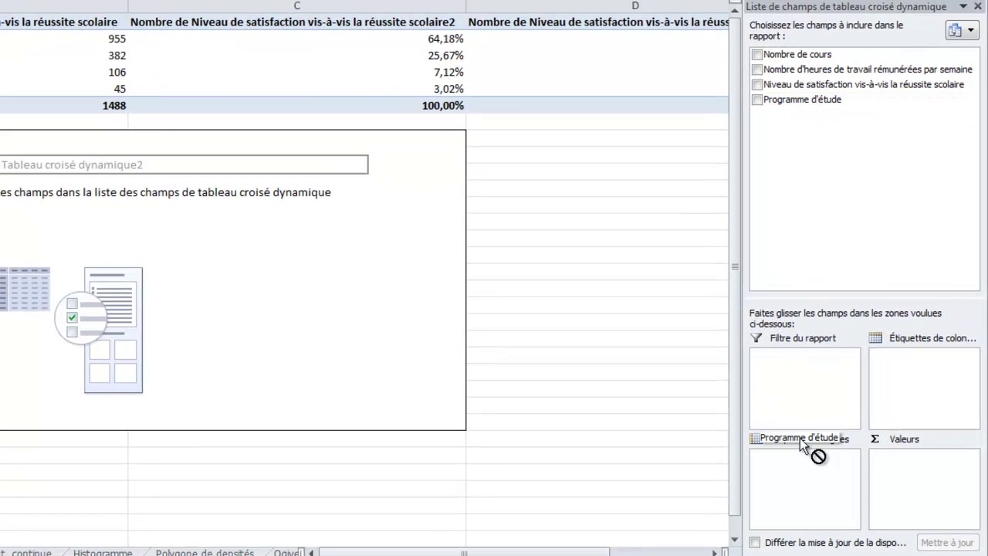
drag(837, 305, 798, 468)
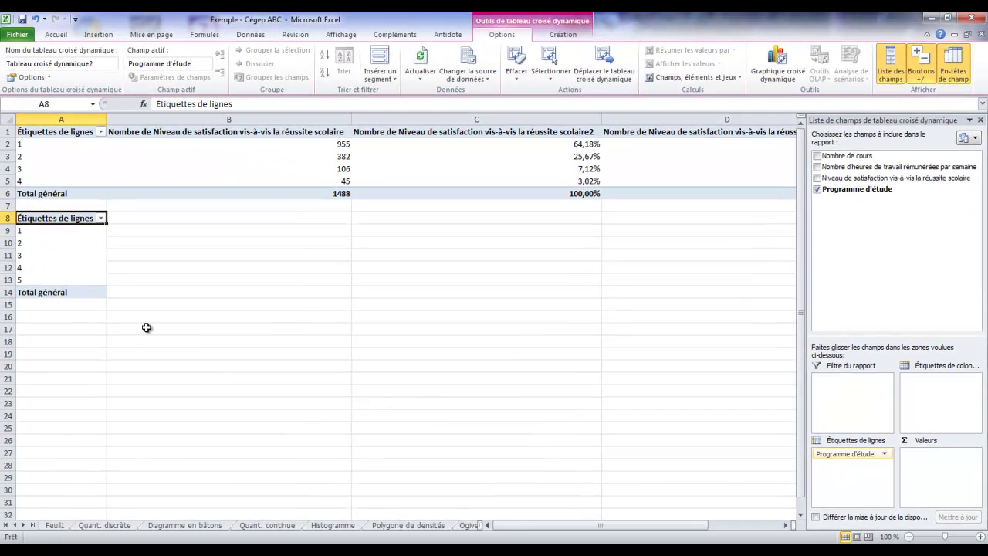
click(60, 525)
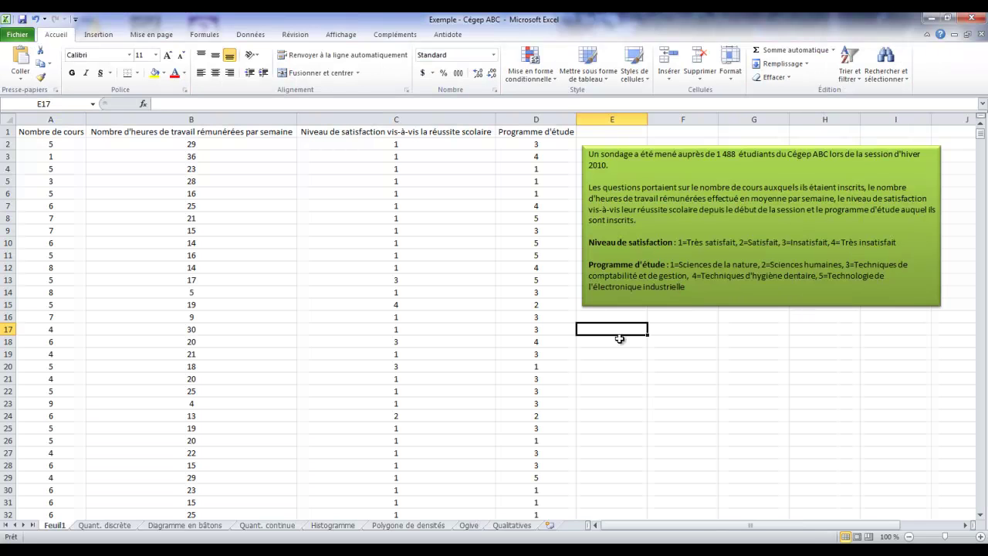
Step: Add Programme d'étude to the values twice and count the first: 394, 929, 50, 32, 83
click(511, 526)
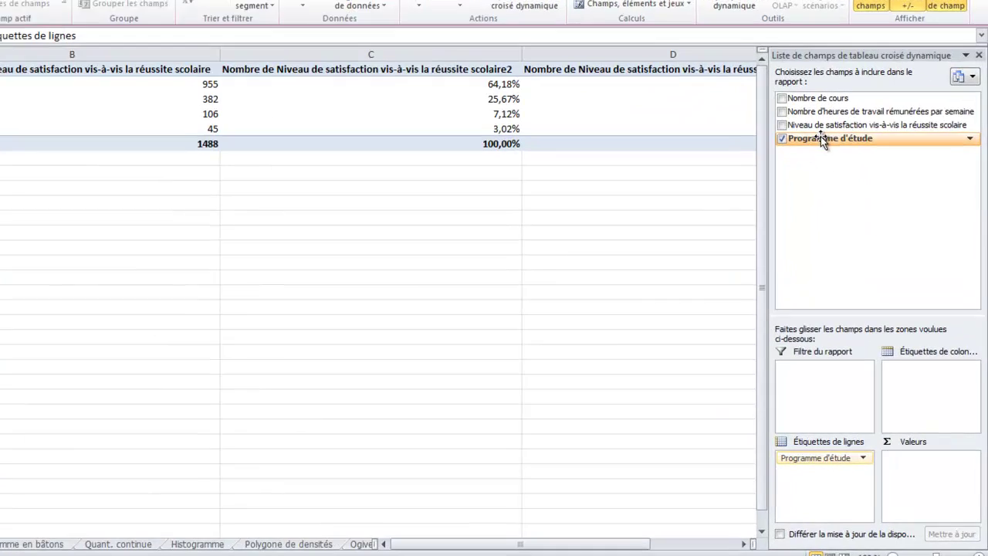
mouse_move(813, 107)
mouse_down()
mouse_move(884, 282)
mouse_move(920, 470)
mouse_up()
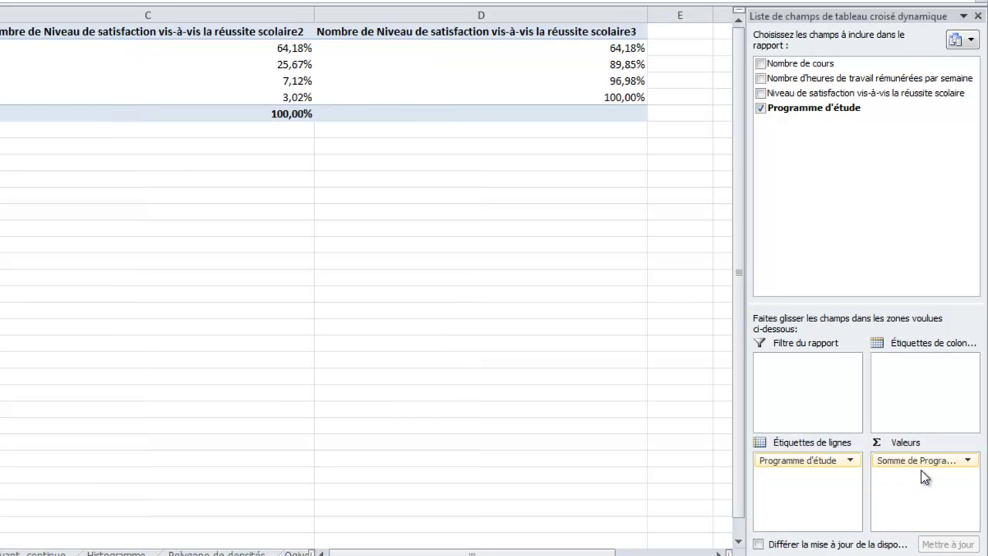
drag(818, 107, 921, 486)
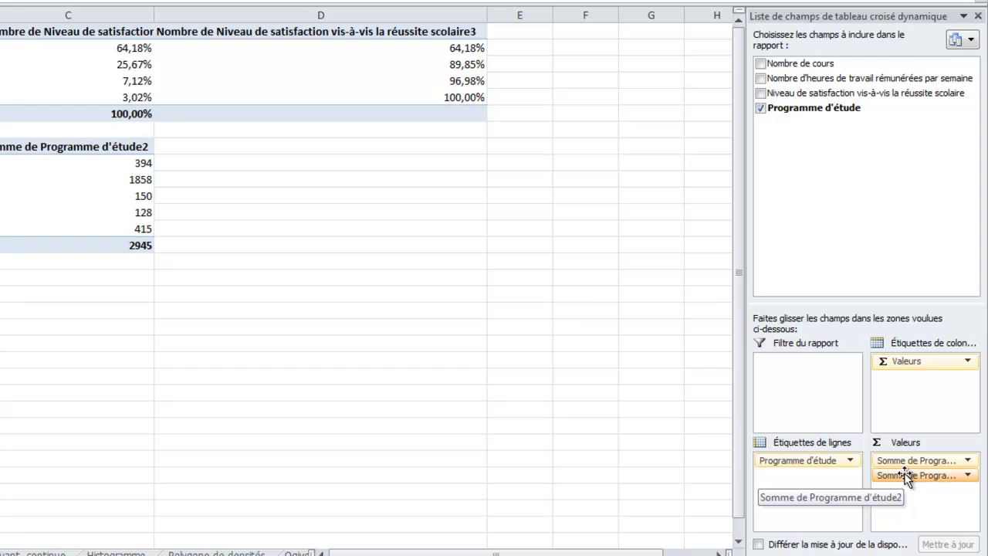
click(906, 475)
click(818, 445)
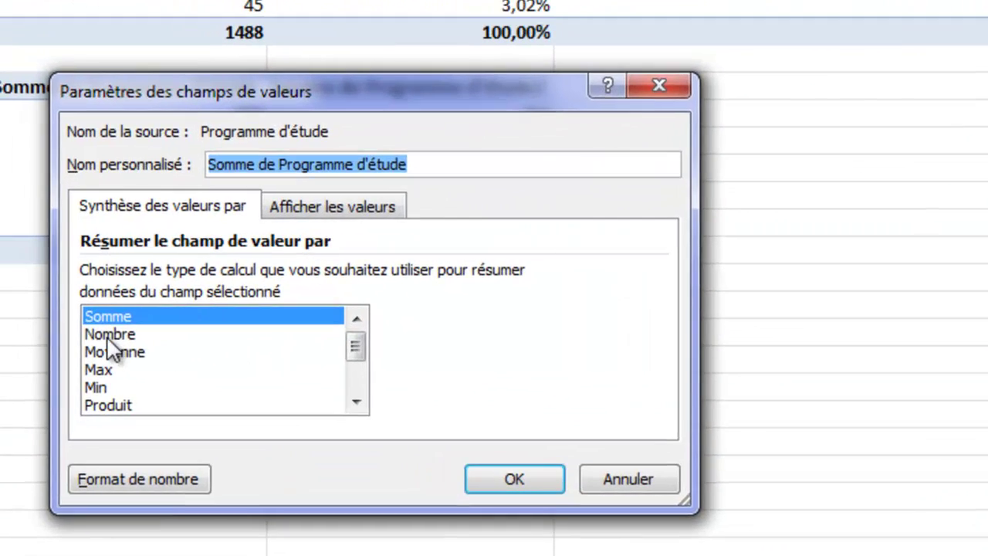
click(141, 347)
click(343, 417)
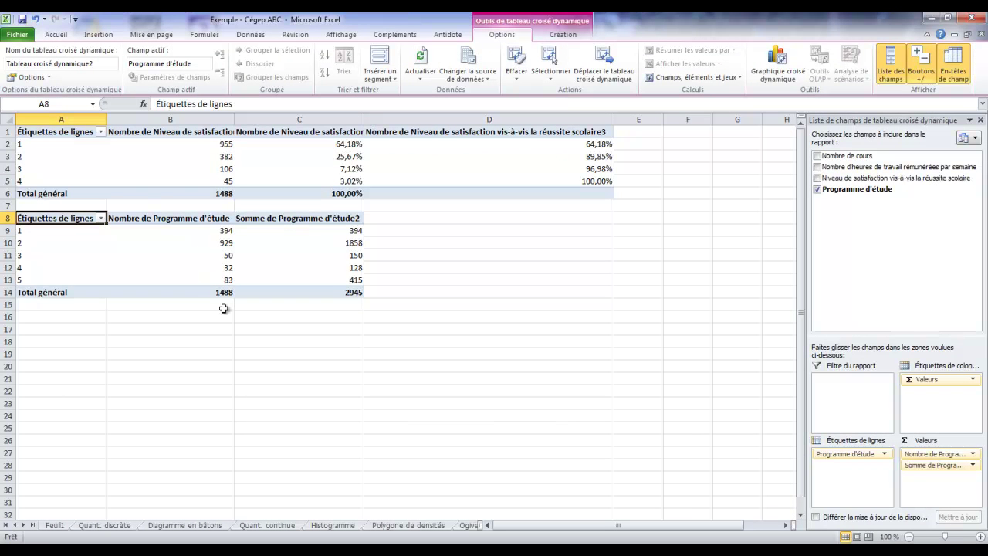
Step: Show the second programme value column as % du total général (26,48% to 5,58%)
click(970, 465)
click(888, 460)
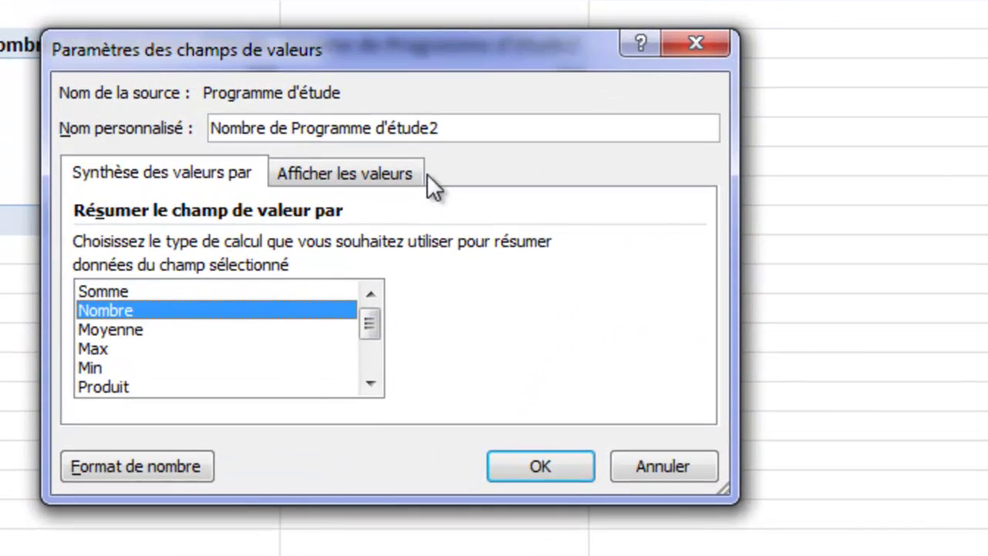
click(393, 174)
click(689, 246)
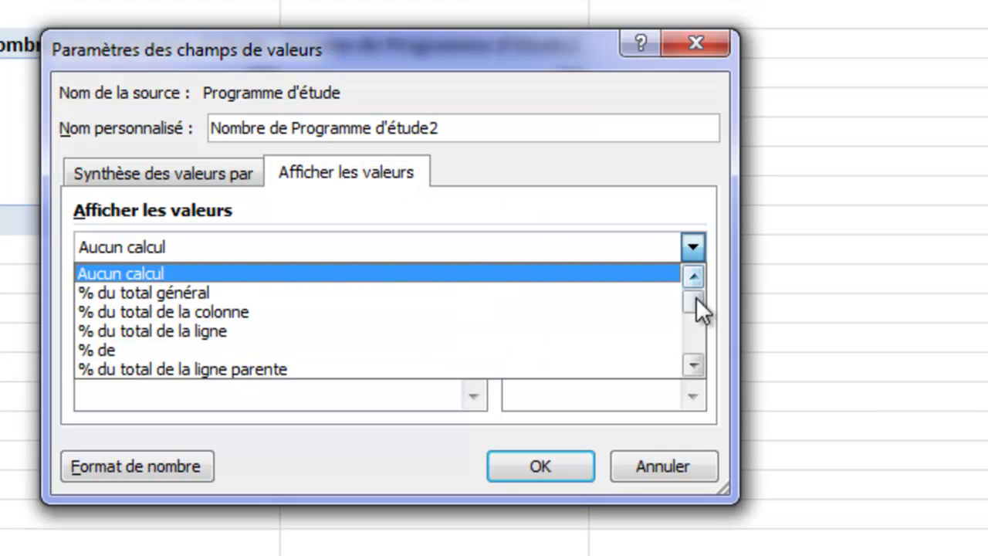
click(328, 291)
click(513, 465)
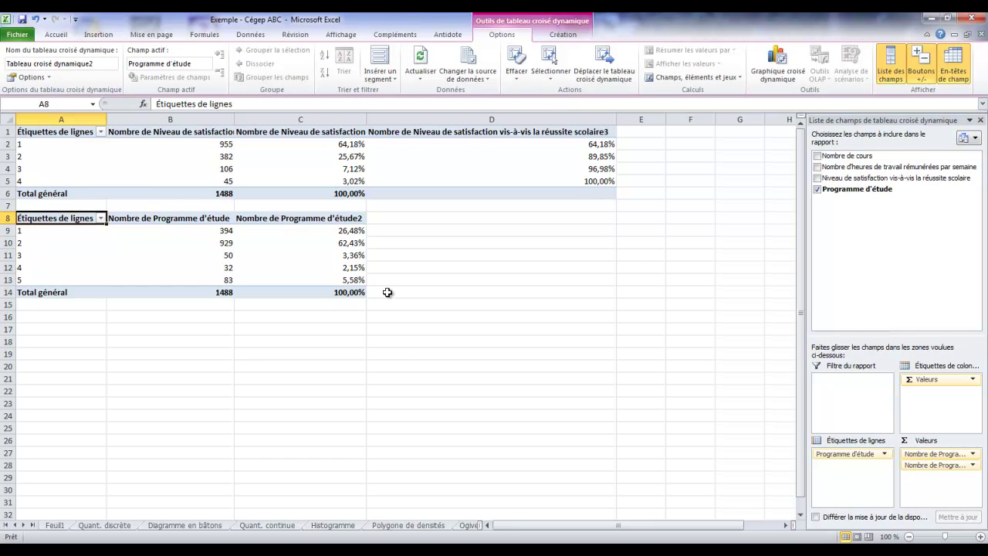
click(389, 293)
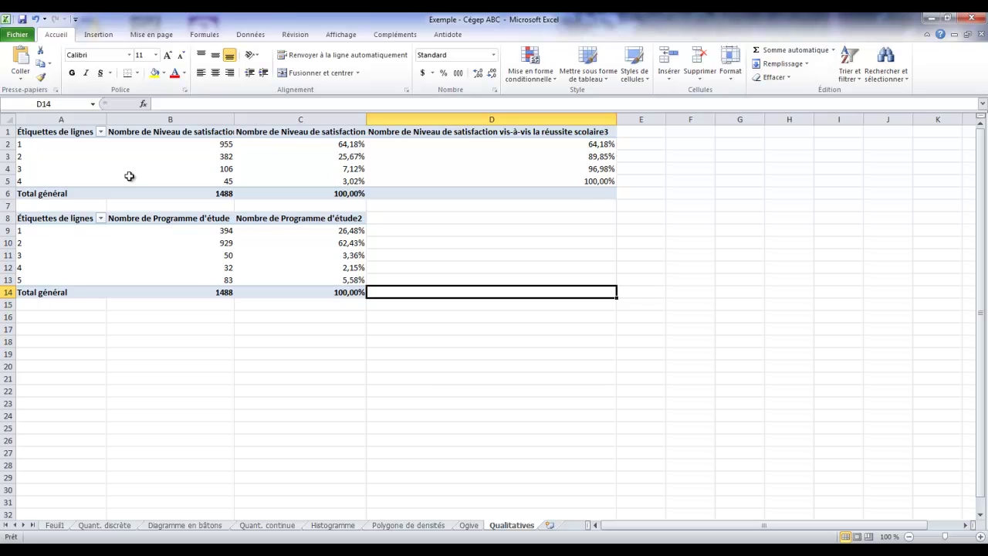
Step: Copy the satisfaction table A2:D6 and paste it as values only at E19
mouse_move(40, 147)
mouse_down()
mouse_move(482, 203)
mouse_move(546, 190)
mouse_up()
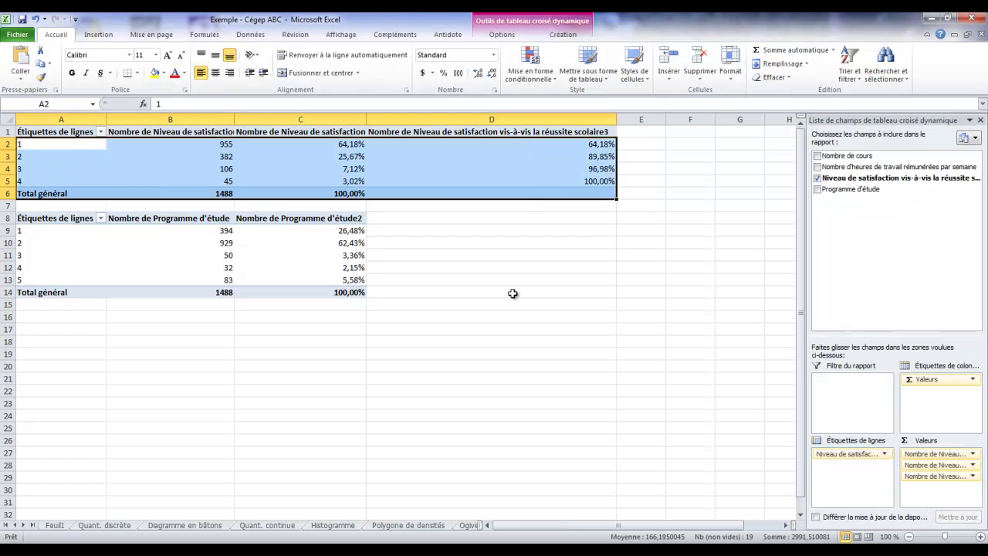
key(ctrl+c)
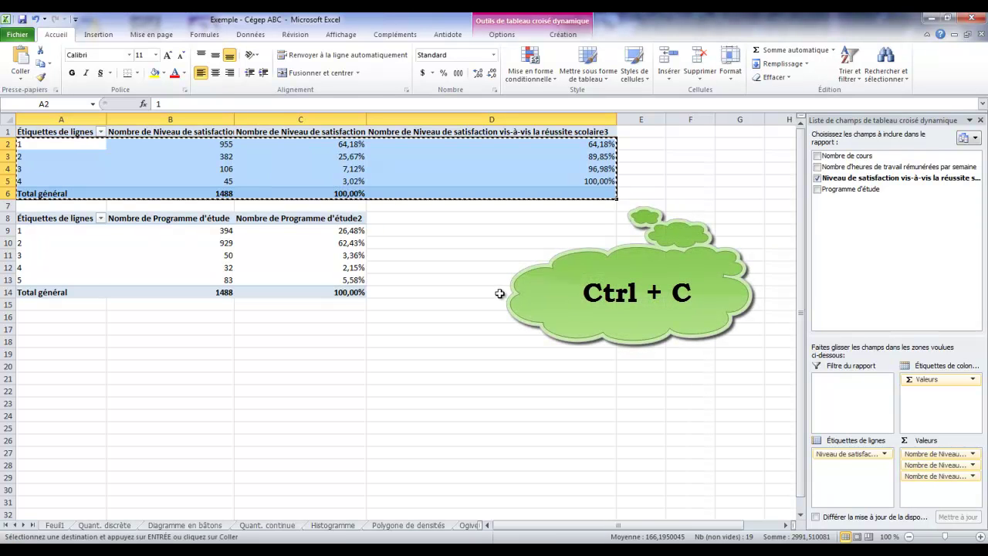
click(631, 355)
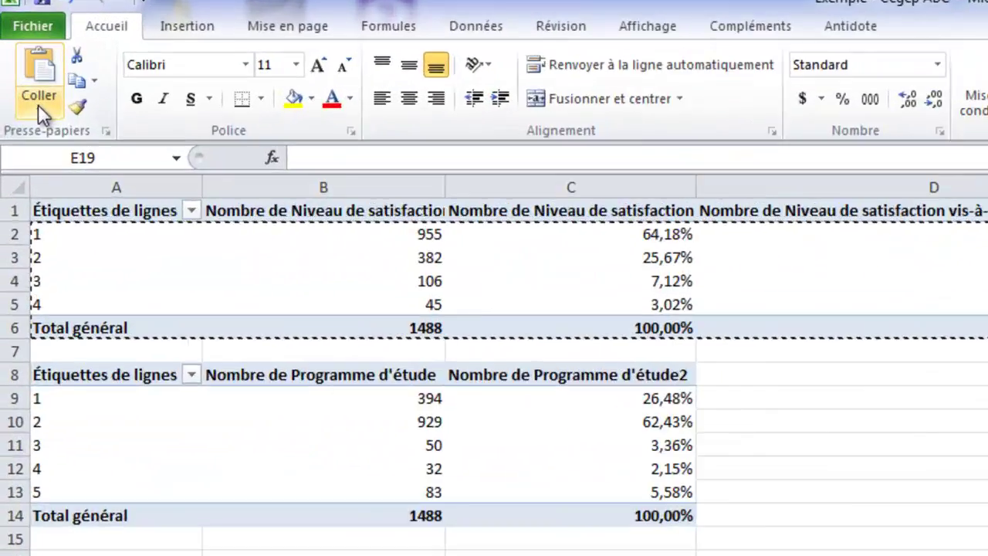
click(20, 74)
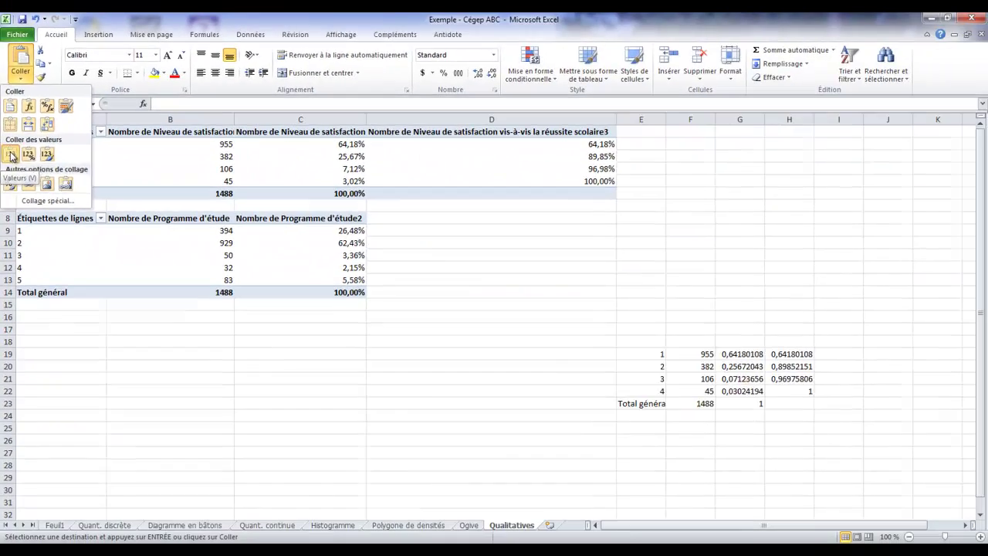
click(11, 156)
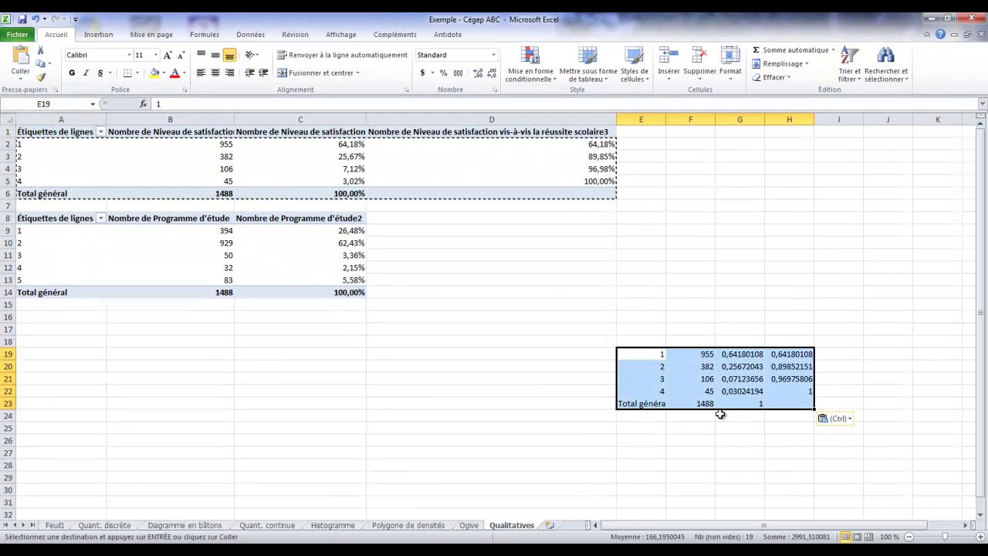
key(Escape)
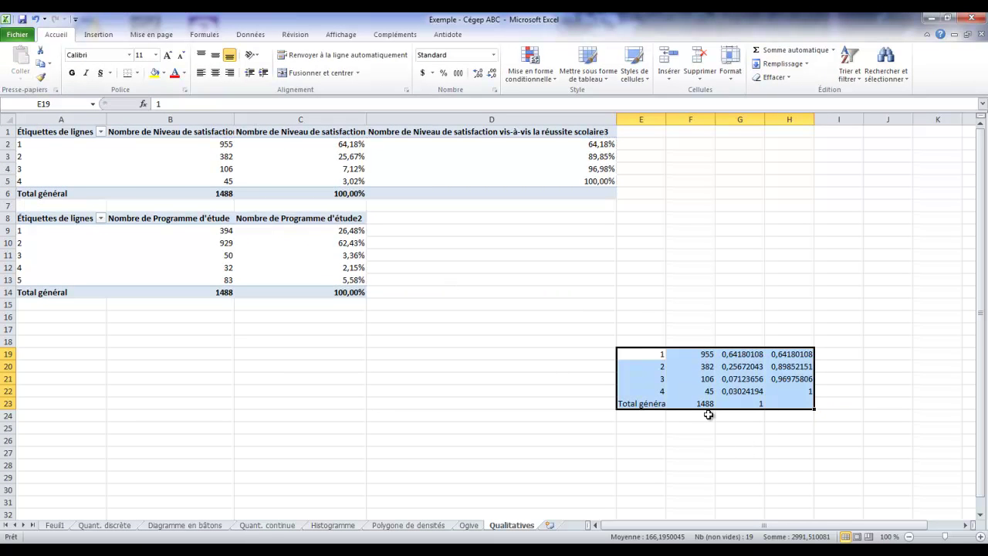
click(723, 446)
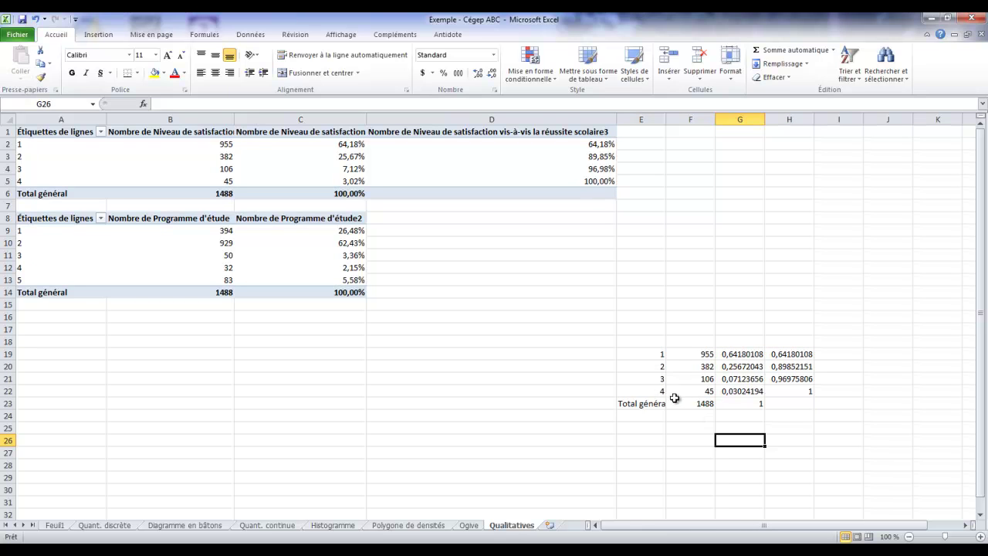
Step: Check the satisfaction legend on Feuil1 and relabel E19 as Très satisfait
click(661, 355)
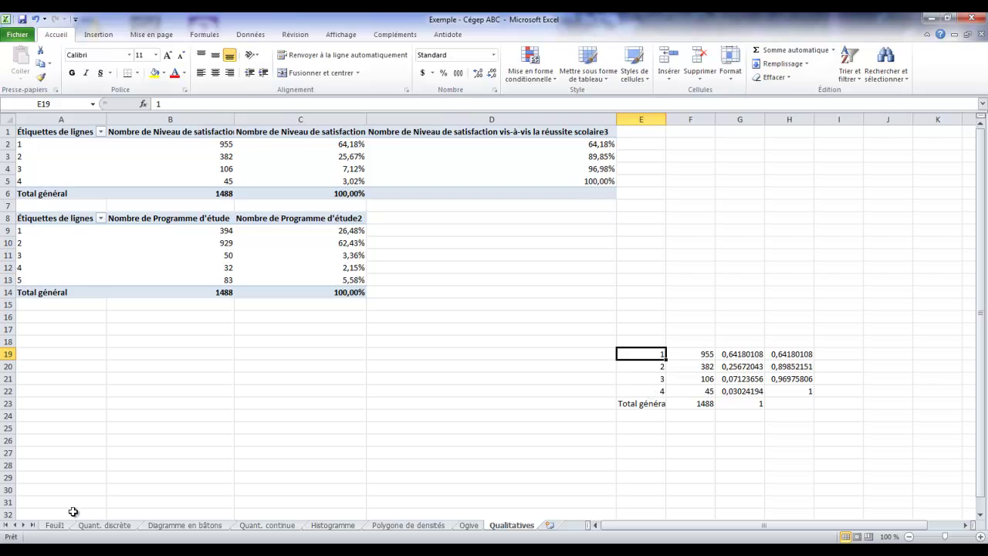
click(54, 526)
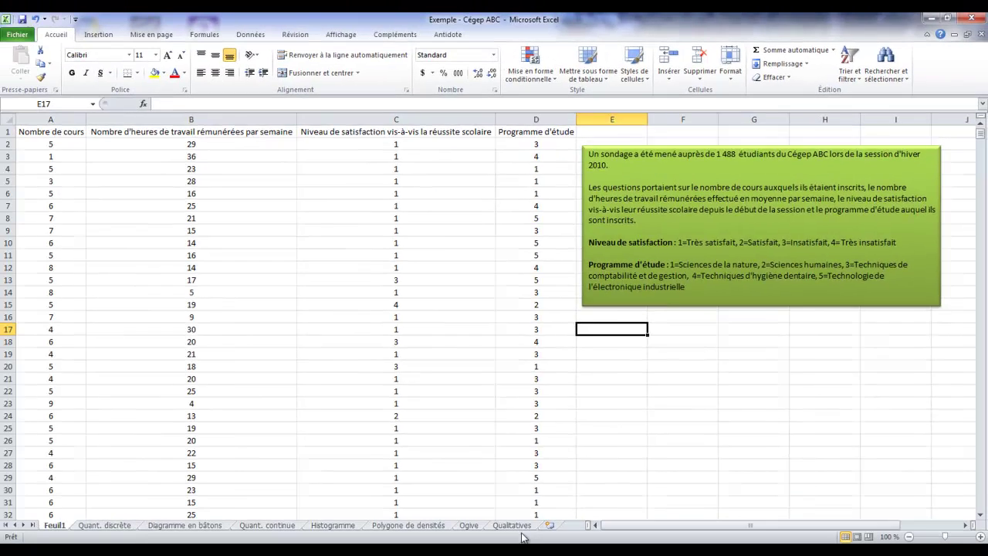
click(511, 525)
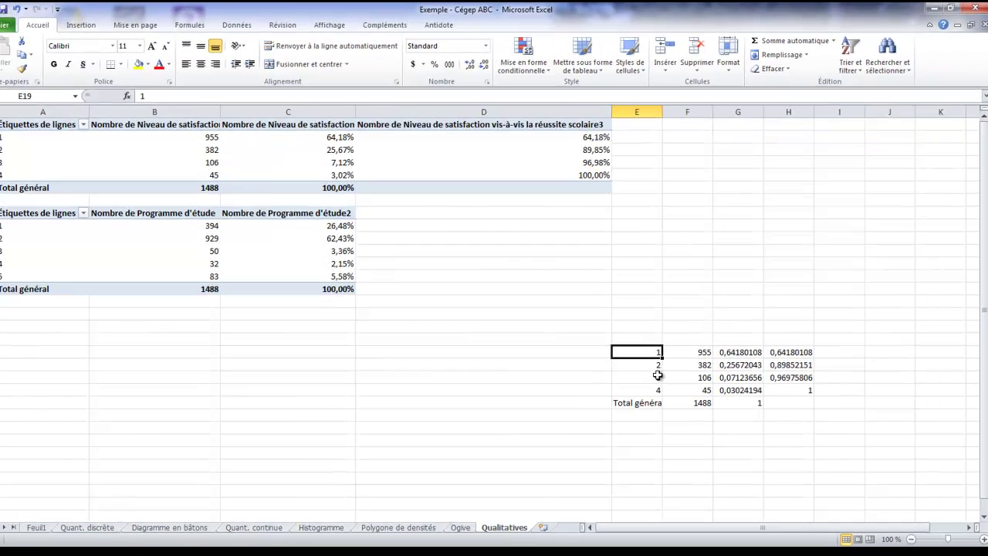
text(Trèes)
key(BackSpace)
key(BackSpace)
text(s satisfait)
click(223, 188)
Step: Enter Satisfait, Insatisfait and Très insatisfait in cells E20:E22
text(Satisfait)
key(Return)
text(Insatisfait)
key(Return)
text(T)
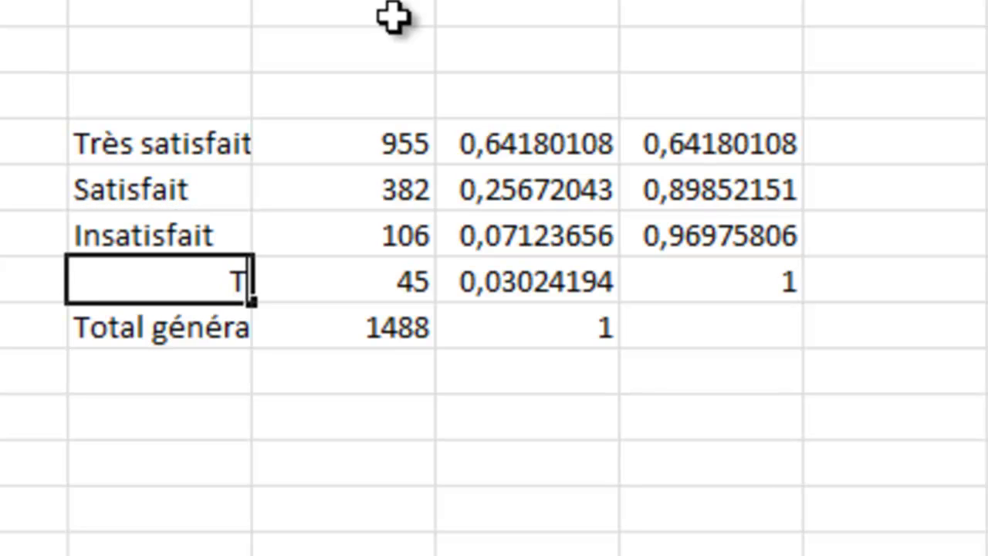
text(rès insatisfait)
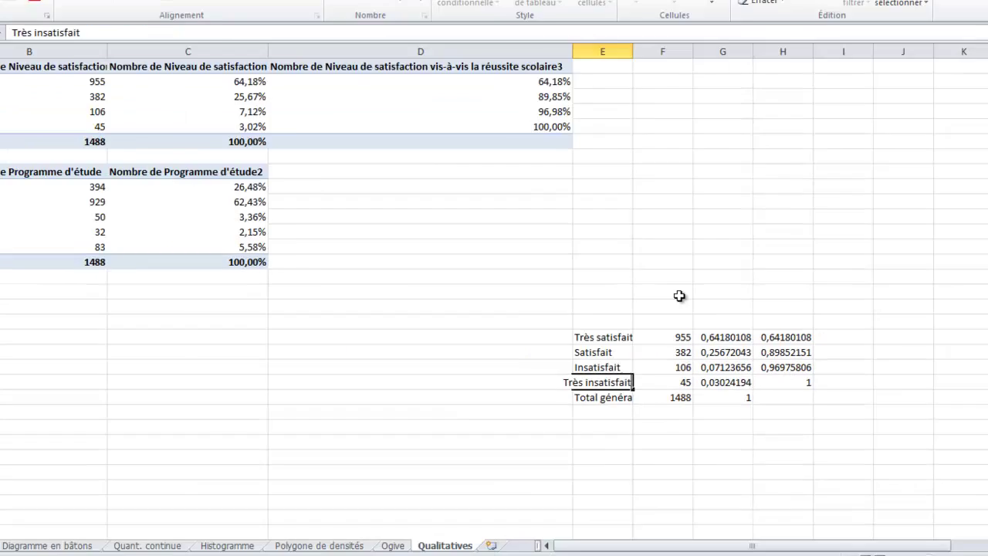
click(686, 317)
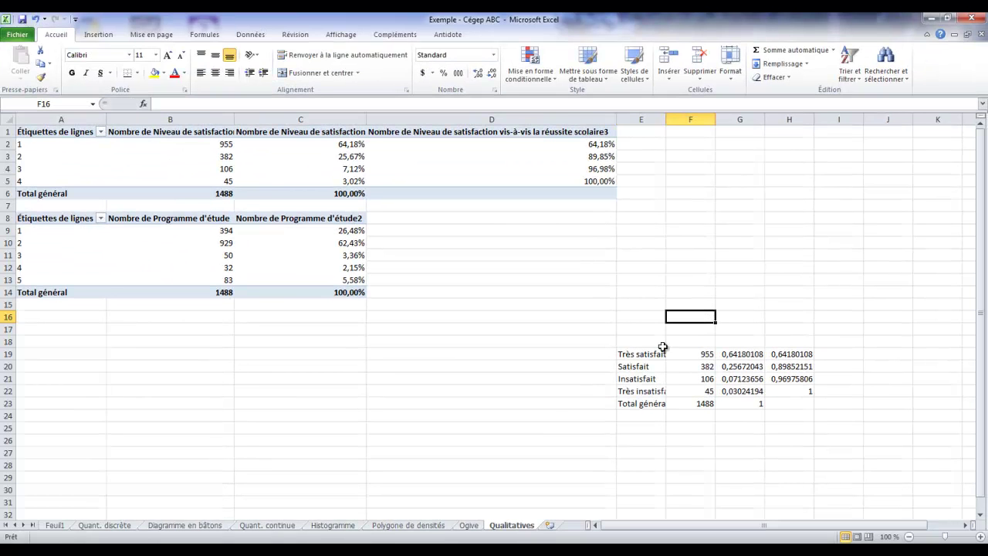
Step: Widen column E to fit its labels and rename the Total général label in E23 to Total
double_click(665, 119)
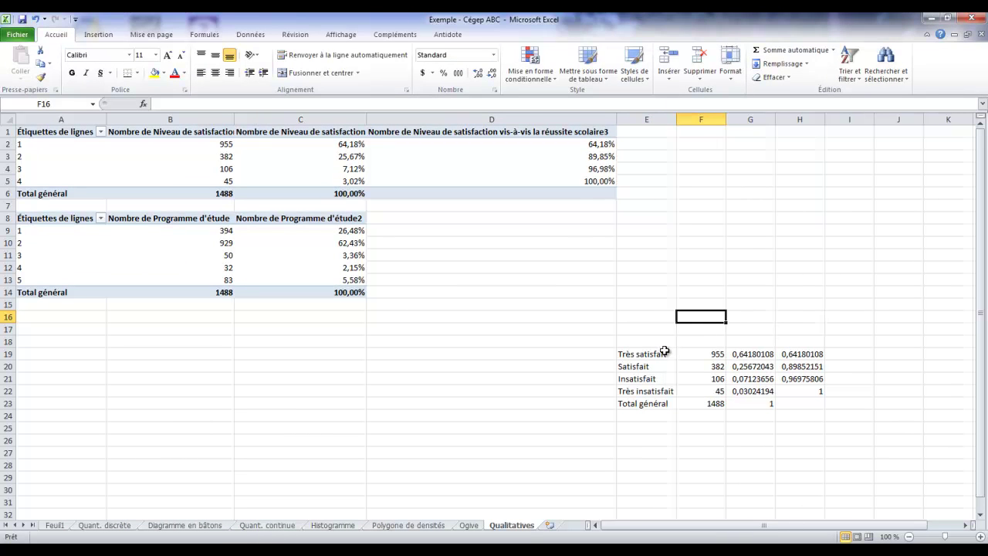
click(660, 404)
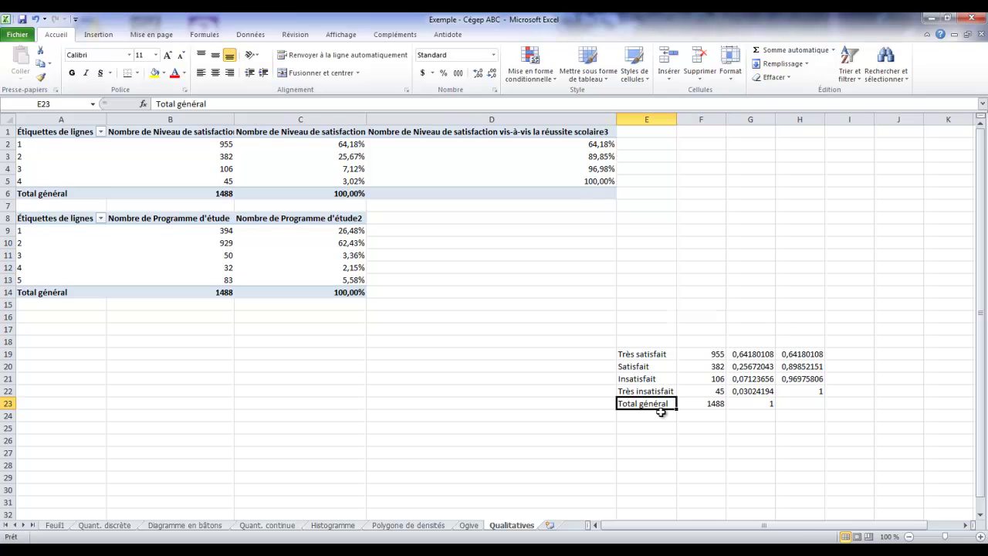
text(Total)
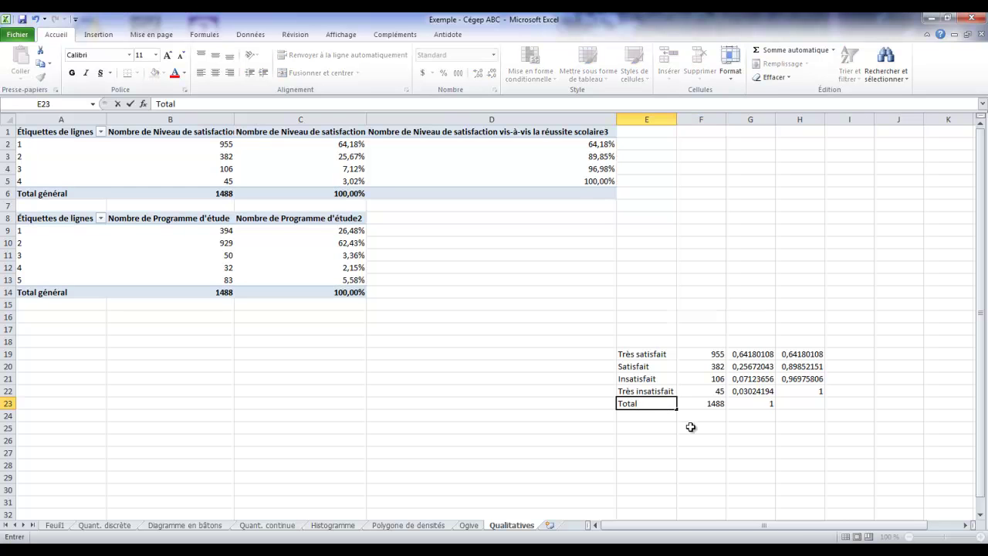
click(692, 428)
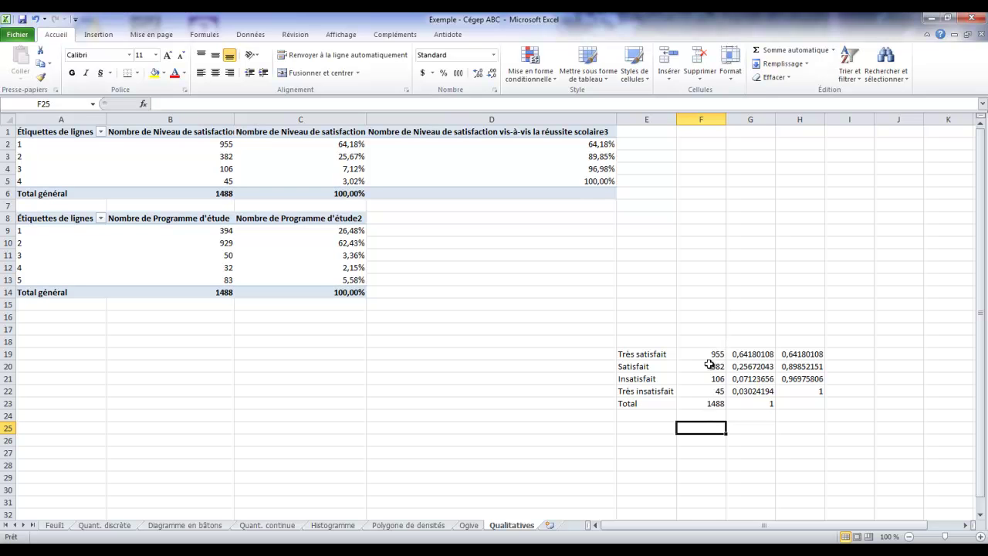
Step: Format the proportions in G19:H23 as percentages with two decimal places
mouse_move(761, 358)
mouse_down()
mouse_move(759, 404)
mouse_move(799, 403)
mouse_up()
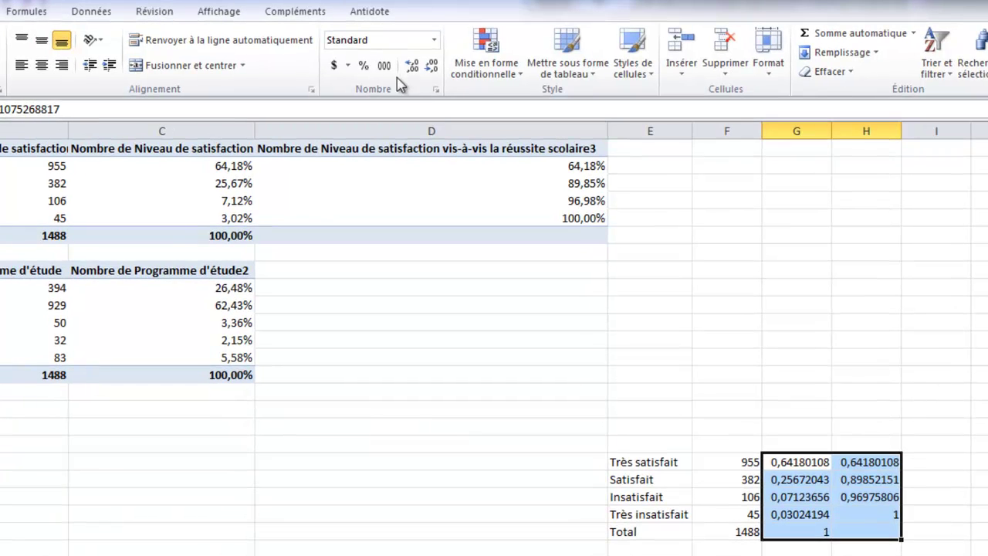
click(363, 68)
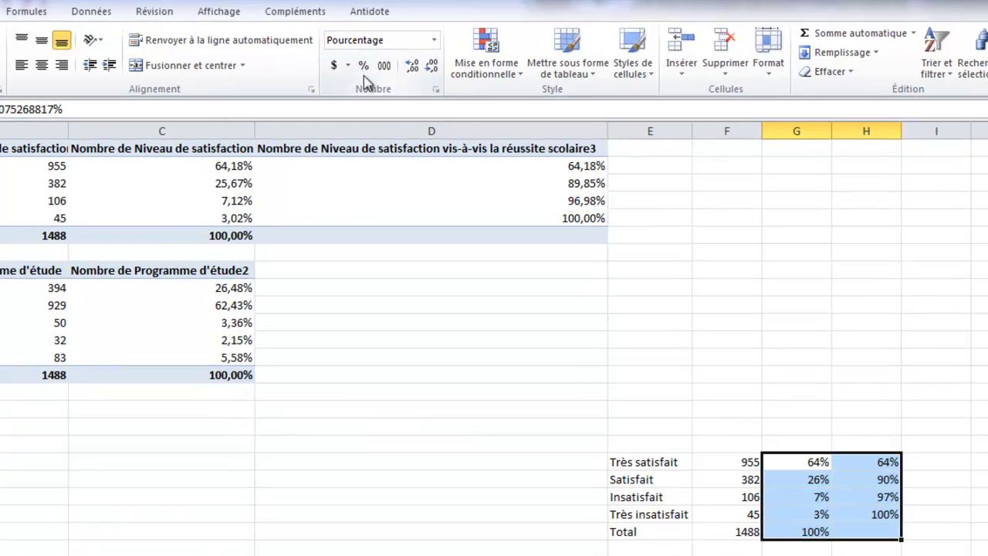
click(413, 68)
click(413, 68)
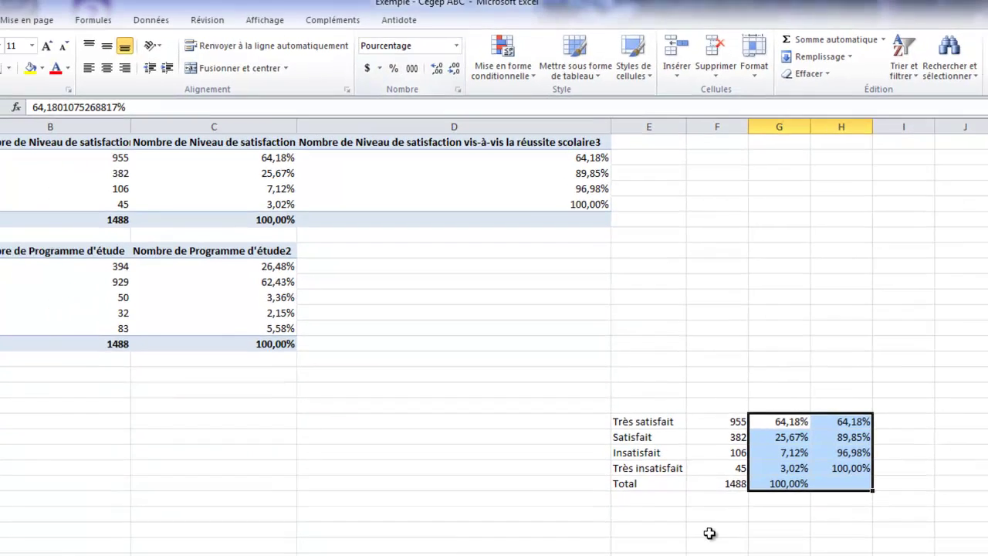
click(744, 431)
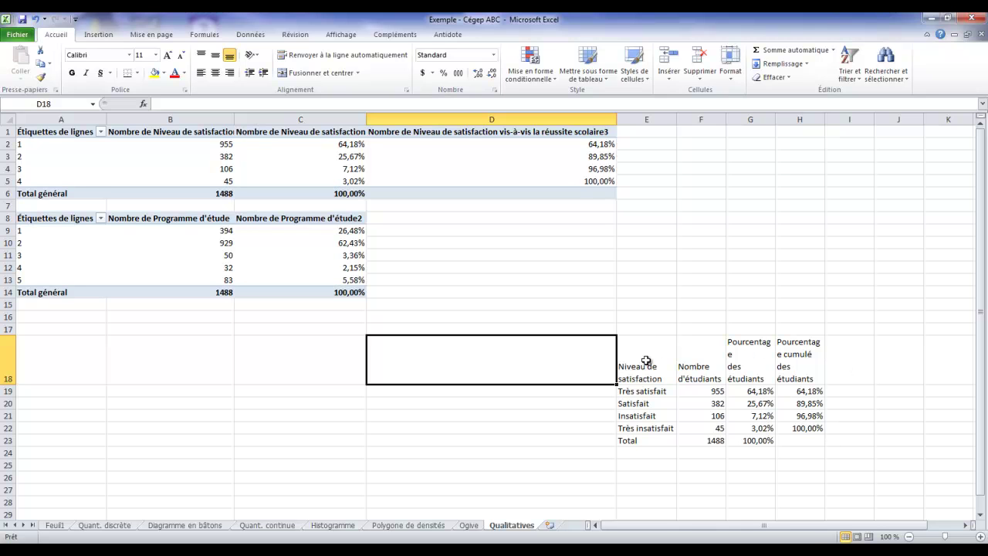
Step: Apply the Titre 2 cell style to the header row E18:H18
drag(655, 364, 785, 369)
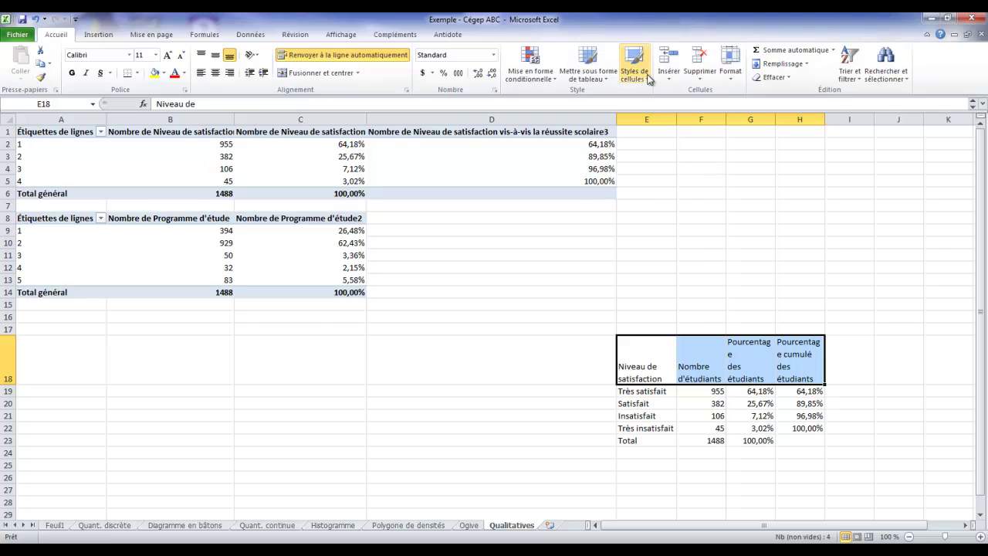
click(644, 71)
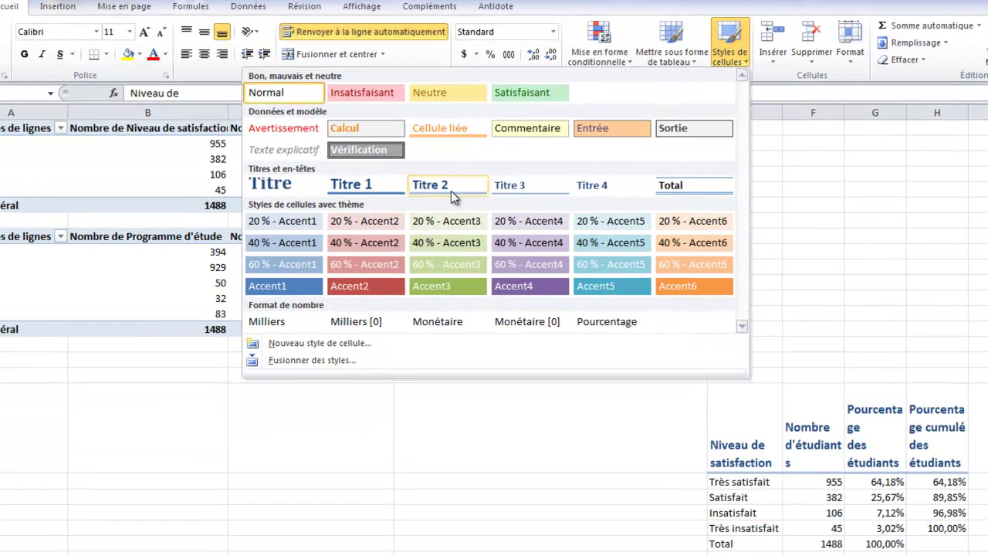
click(451, 191)
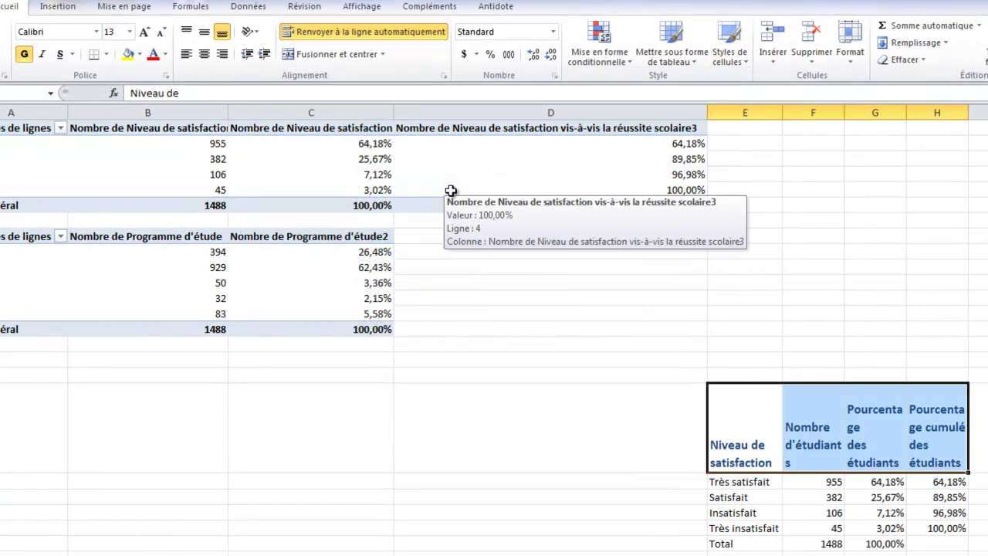
click(785, 110)
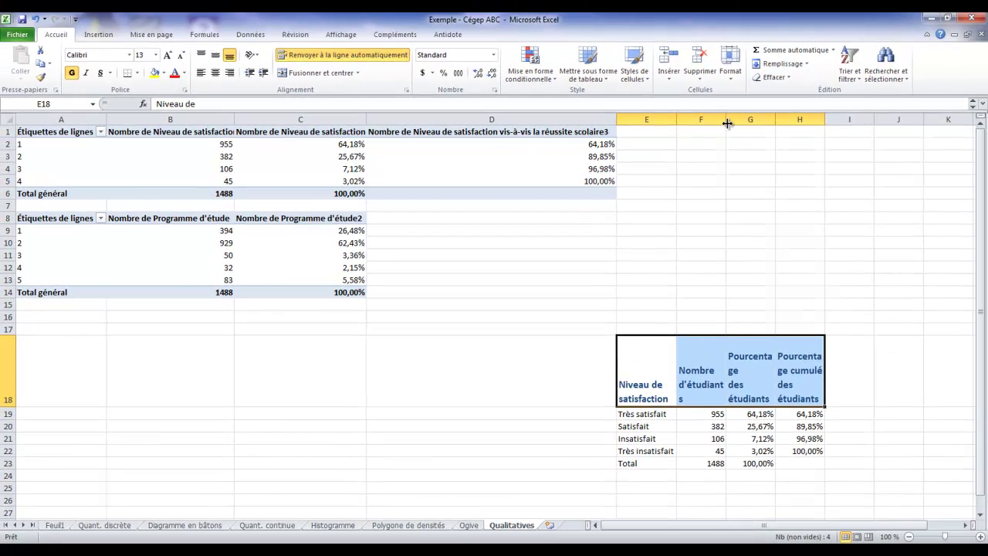
Step: Narrow column F and widen column H so the wrapped headings fit neatly
drag(730, 123, 893, 122)
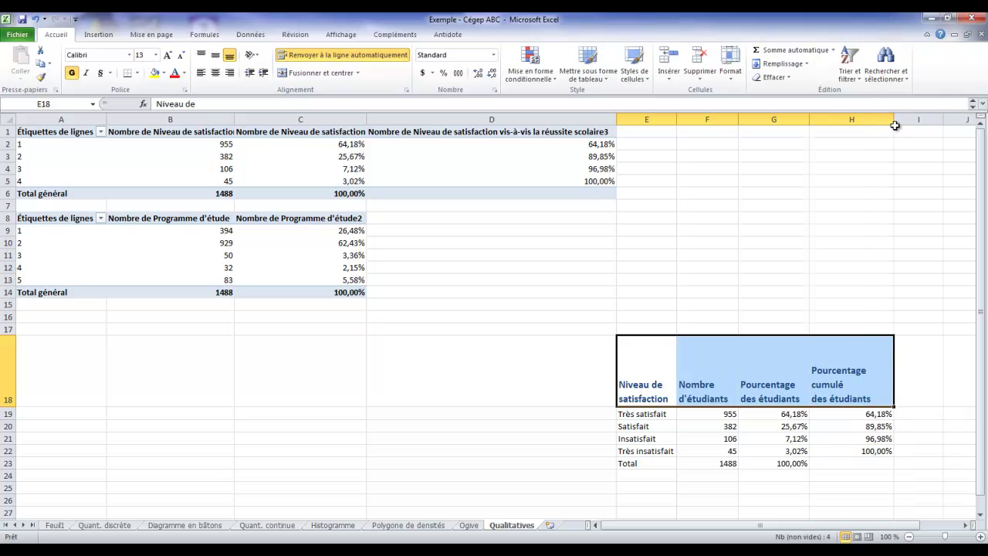
drag(894, 122, 906, 122)
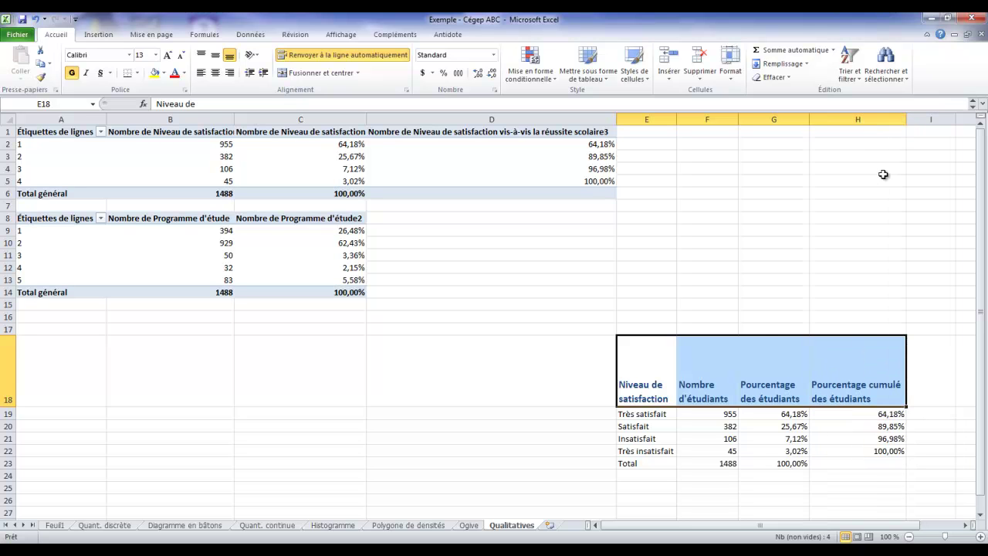
click(758, 458)
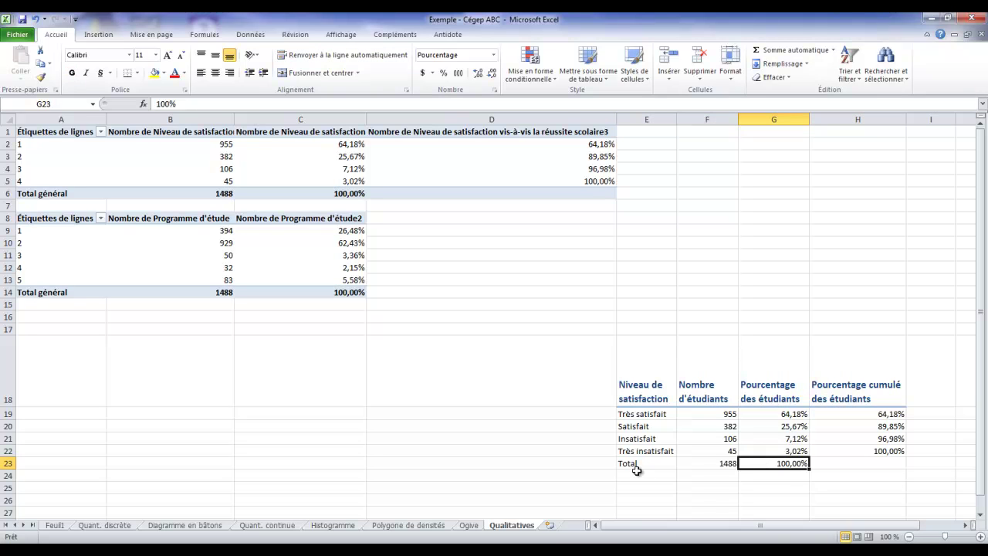
drag(635, 464, 771, 465)
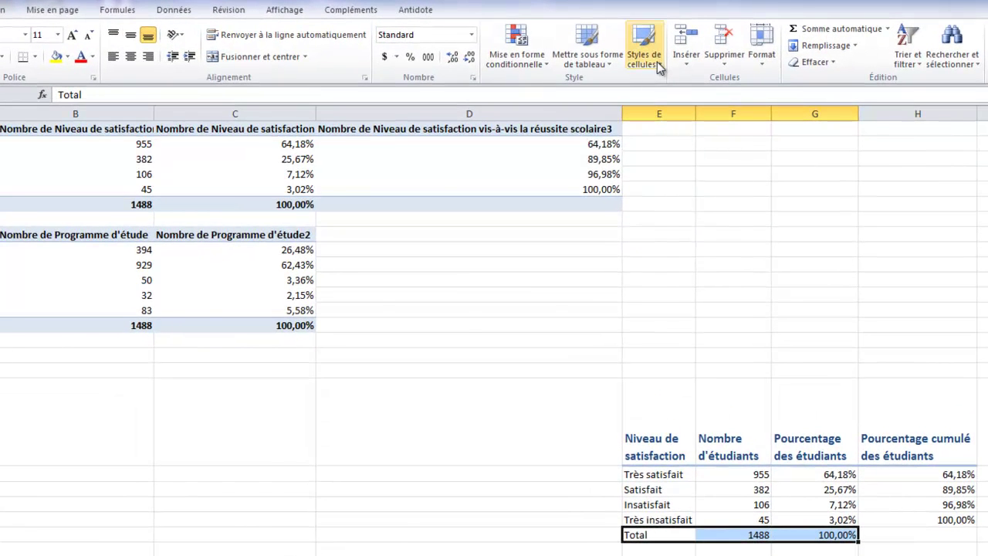
Step: Give E23:G23 the Total cell style and shade rows 19, 21 and 23 with 40% - Accent1
click(657, 67)
click(622, 191)
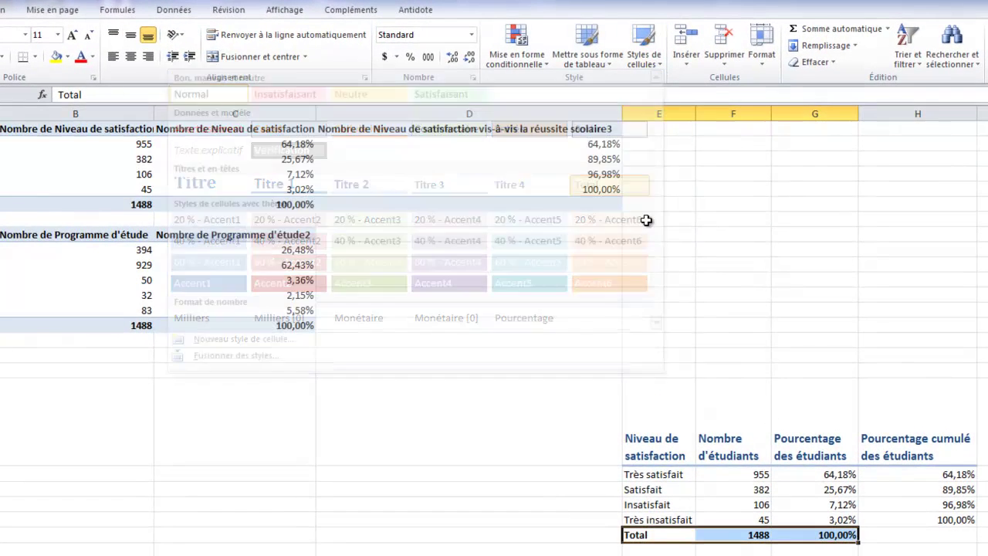
mouse_move(661, 473)
mouse_down()
mouse_move(916, 481)
mouse_move(918, 472)
mouse_up()
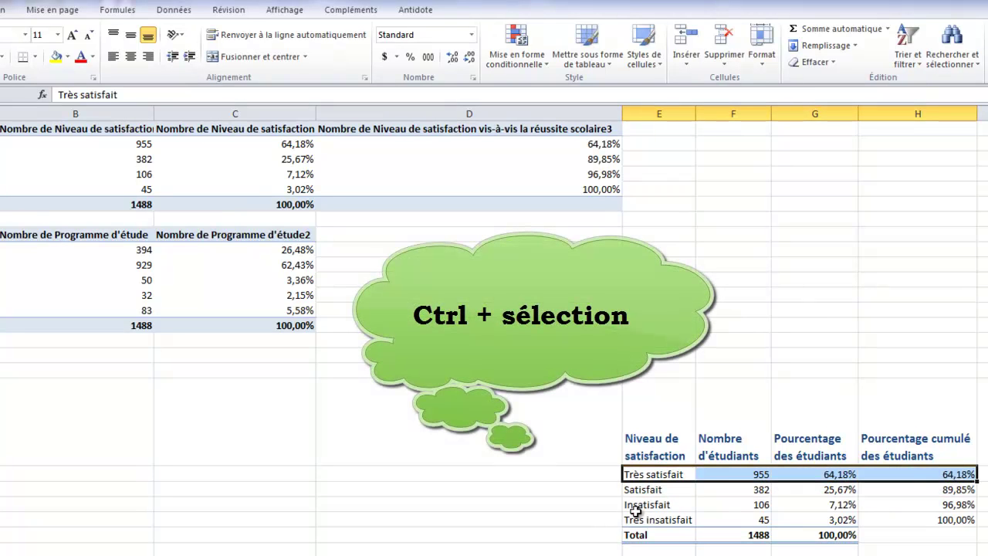
drag(641, 505, 923, 505)
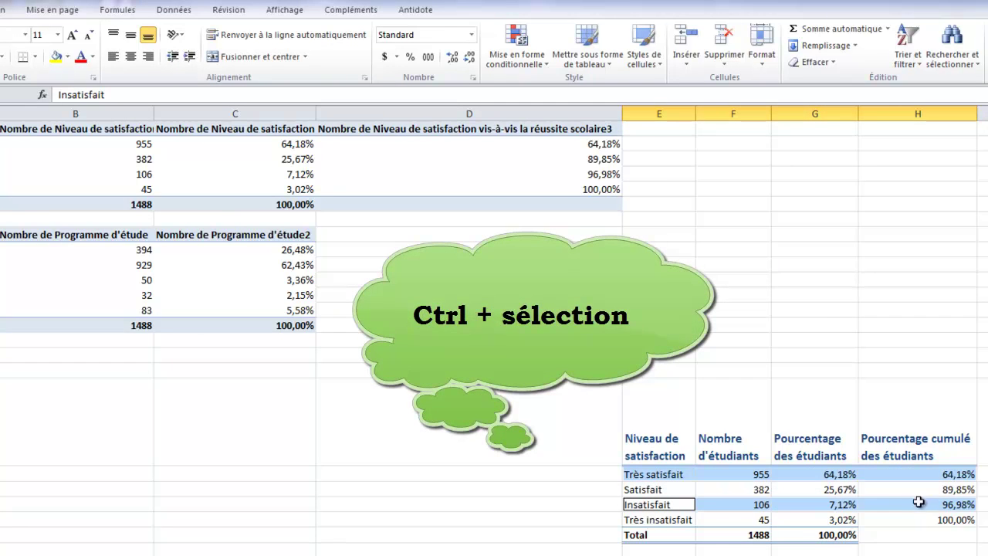
drag(652, 534, 806, 539)
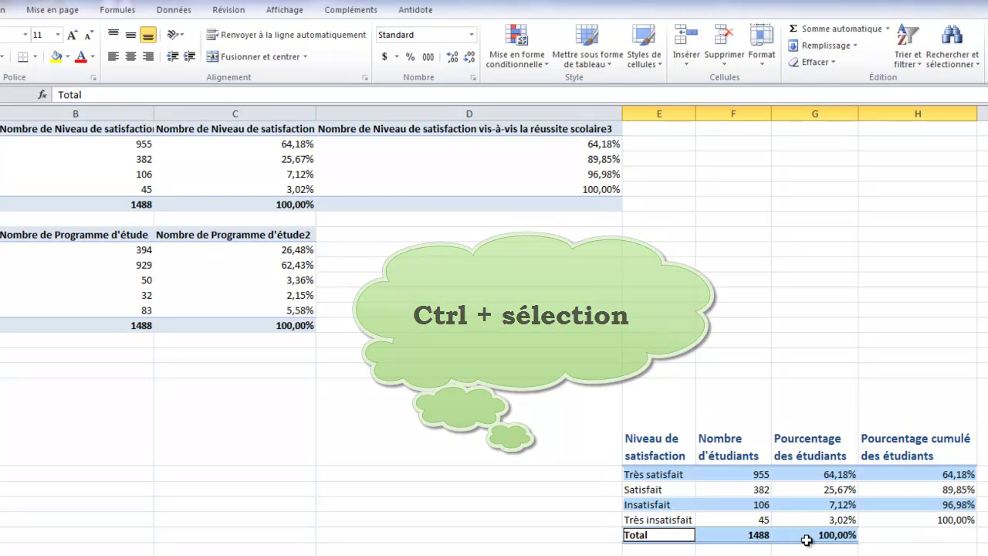
click(648, 54)
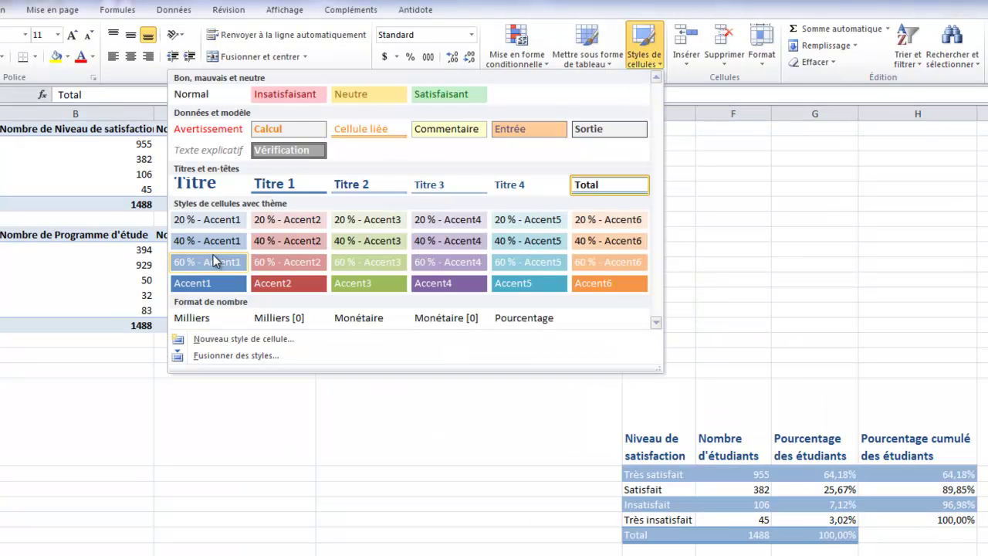
click(207, 240)
click(748, 401)
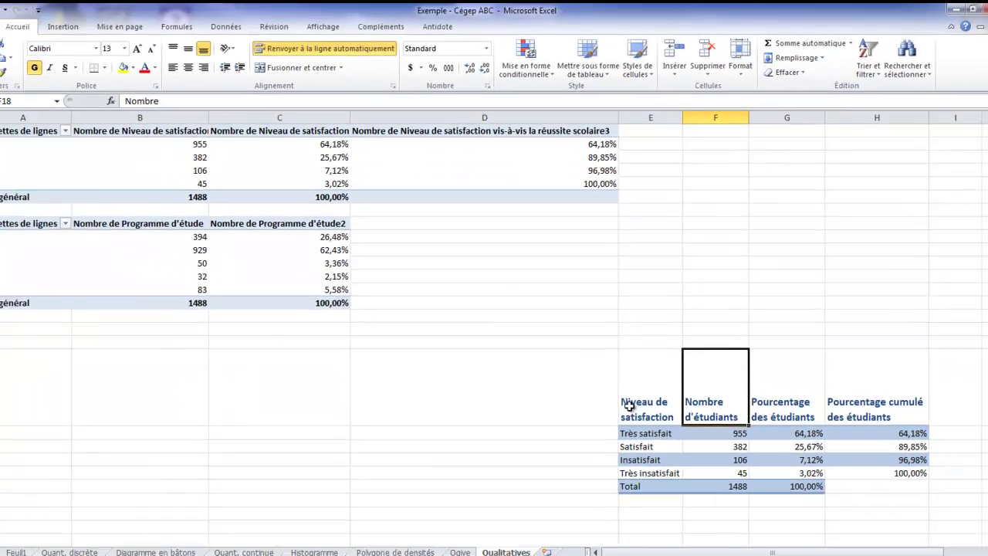
Step: Centre the contents of the whole satisfaction table E18:H23
click(855, 464)
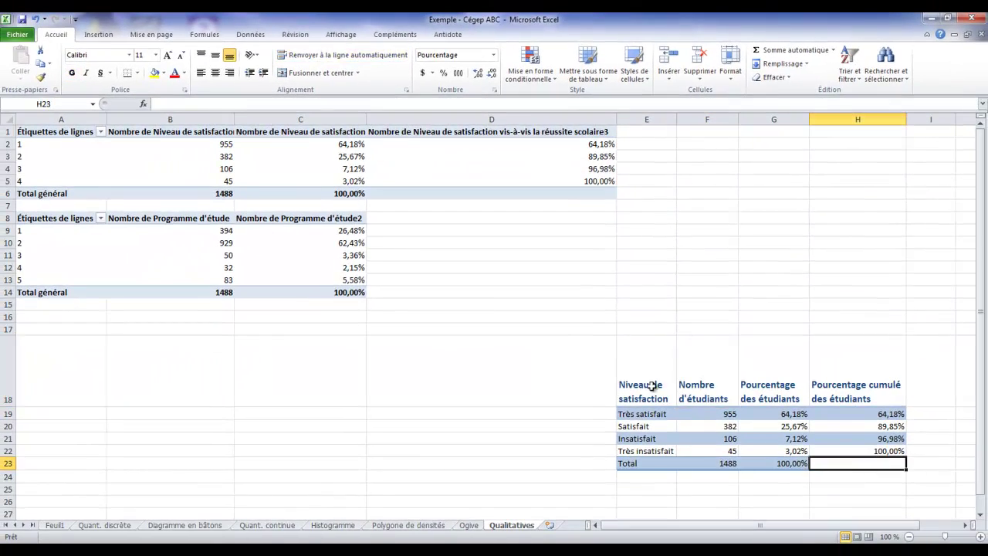
drag(652, 386, 875, 462)
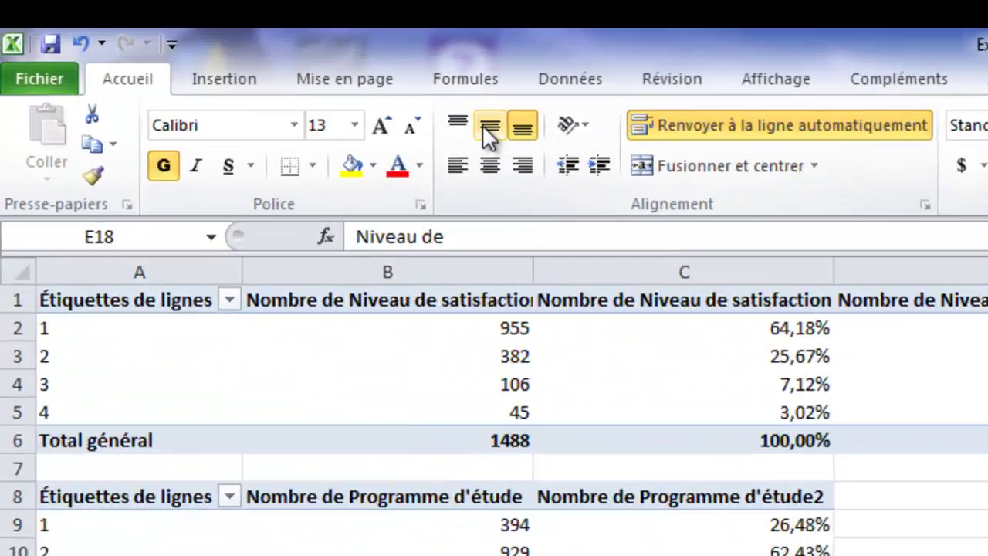
click(490, 164)
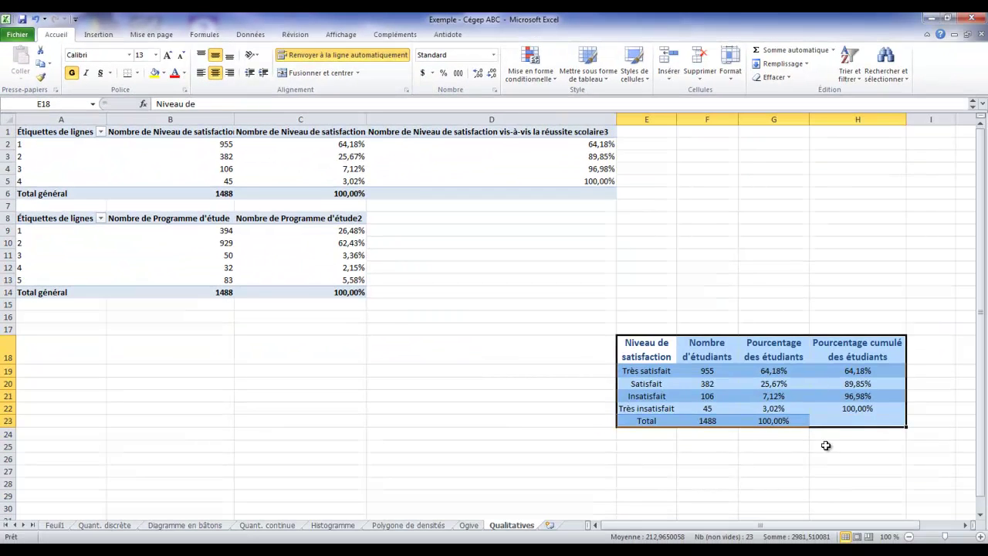
click(825, 445)
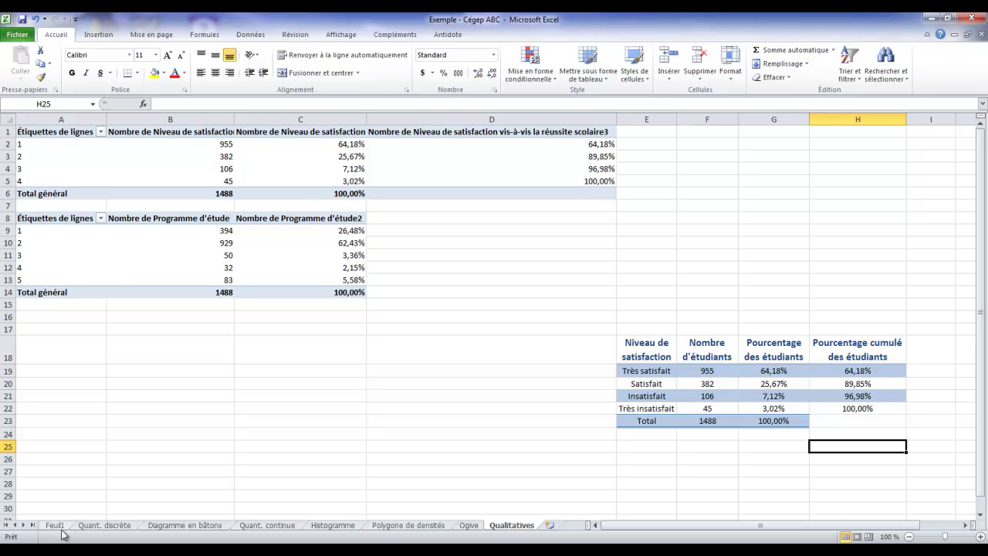
Step: Paste the survey description from Feuil1 into E17 on Qualitatives as the table title
click(60, 527)
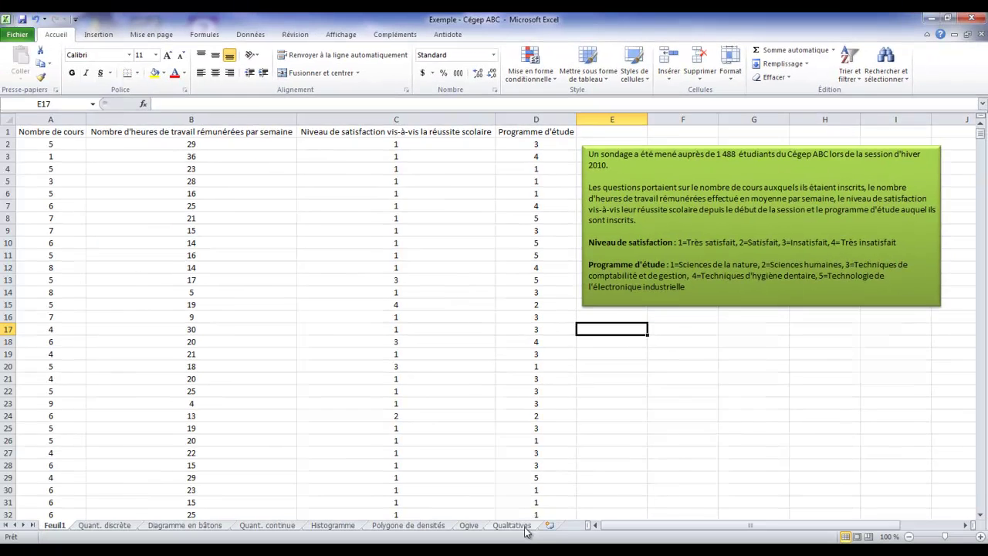
click(525, 528)
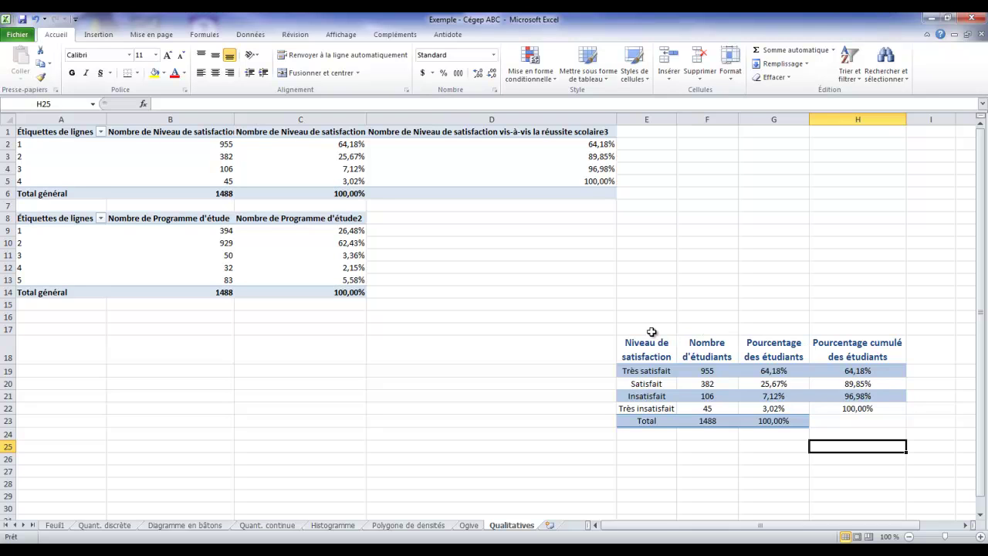
click(651, 331)
text(Répartition des 1 488 étudiants inscrits au Cégep ABC à la session d'hiver 2010 en fonction de leur niveau de satisfaction vis-à-vis leur réussite scolaire depuis le début de la session.)
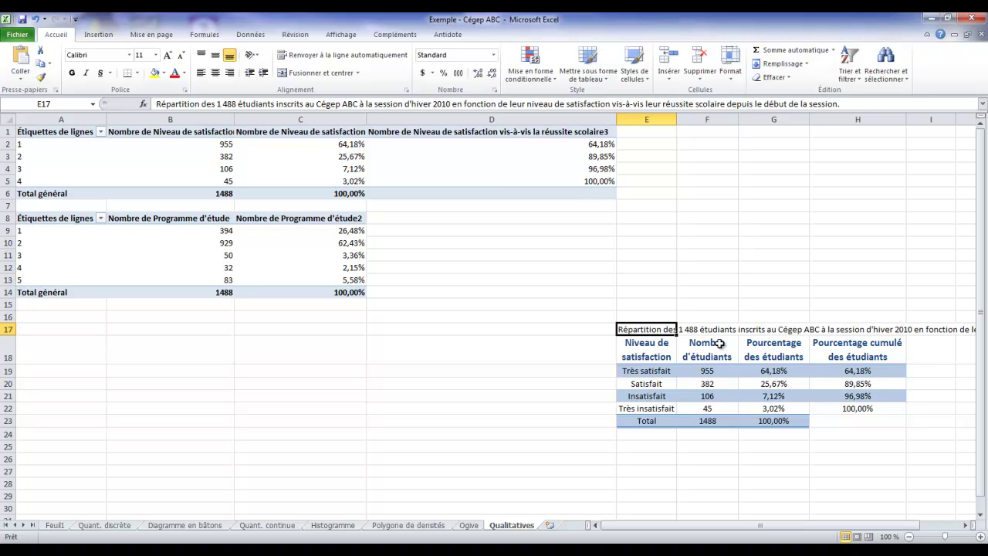
Step: Merge and centre the title across E17:H17, style it Titre 1, and break the line after inscrits
click(892, 482)
drag(640, 329, 874, 332)
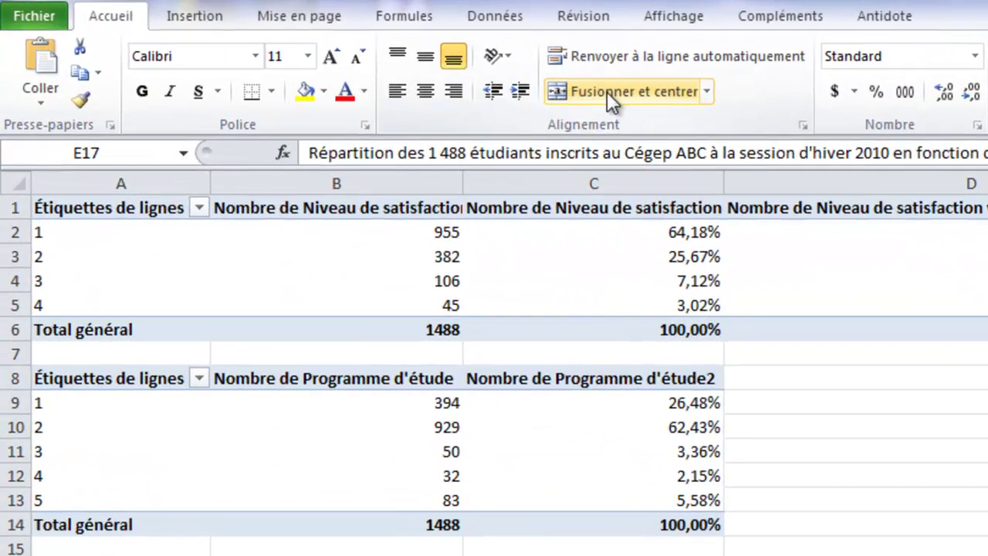
click(312, 74)
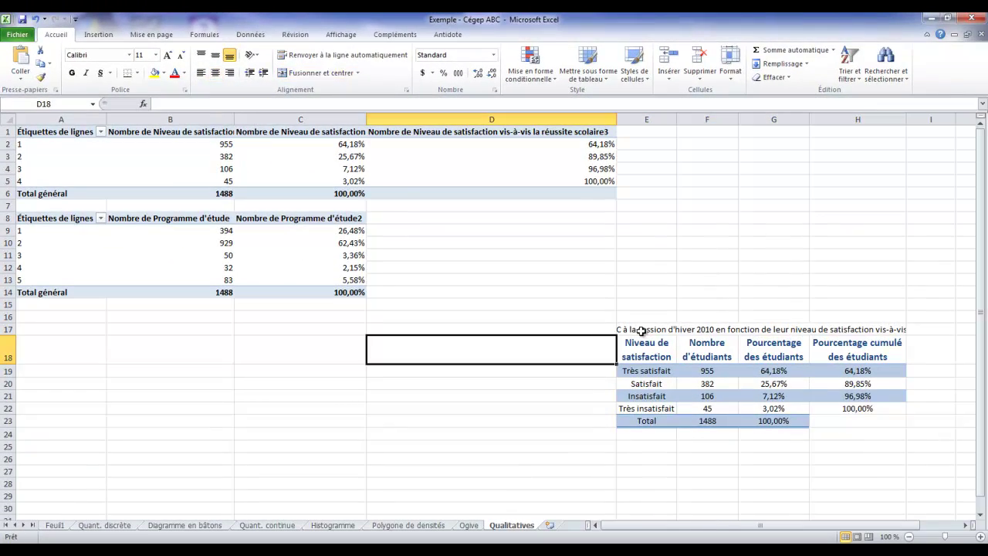
click(645, 81)
click(355, 182)
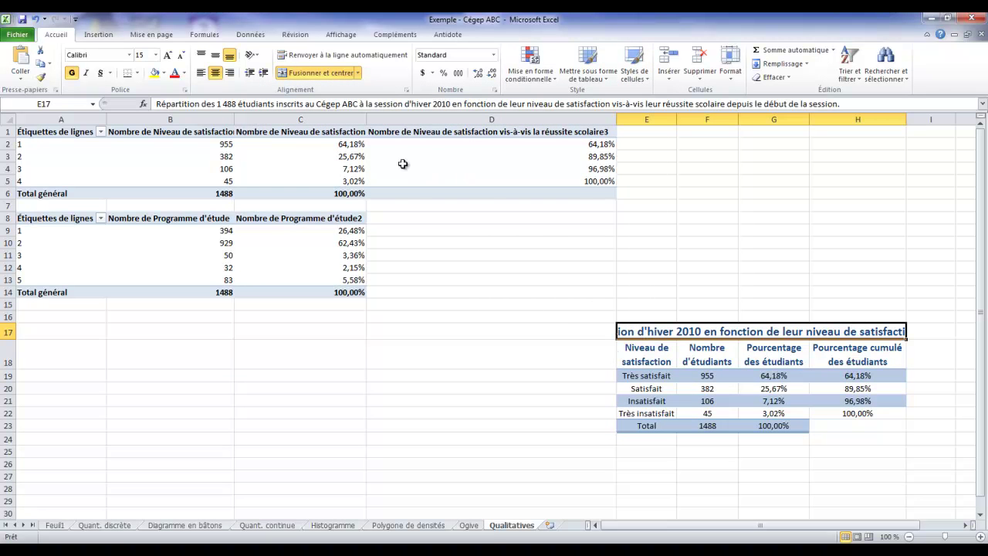
click(305, 103)
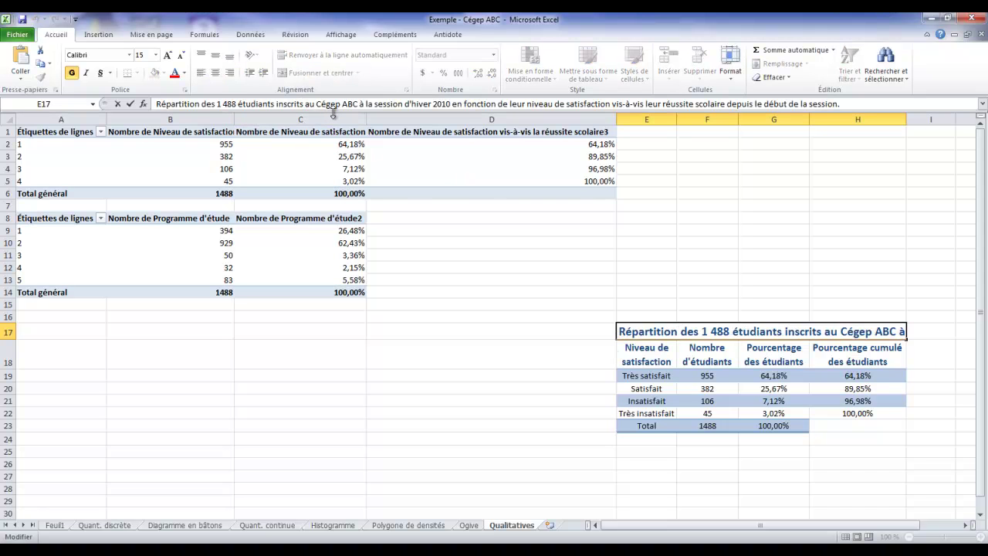
key(alt+Return)
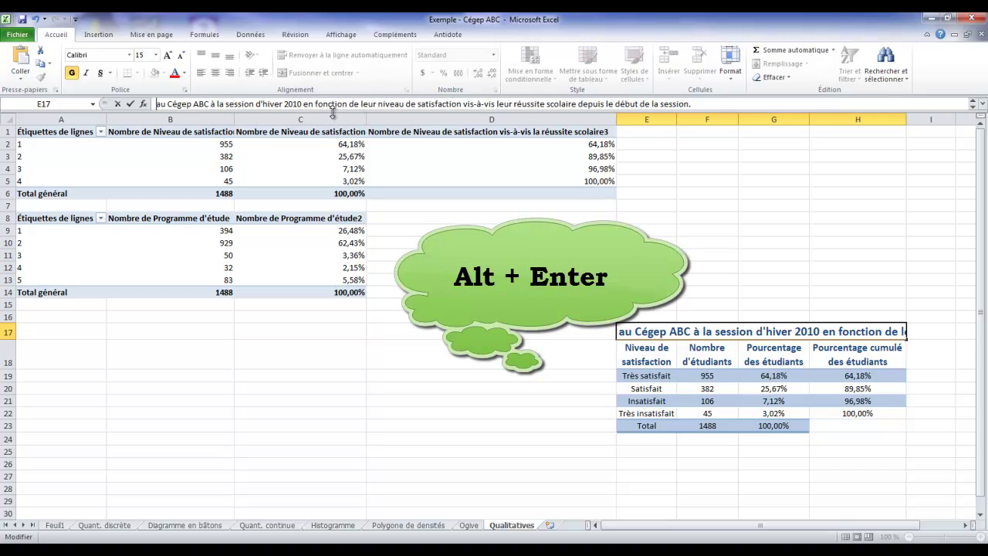
key(Return)
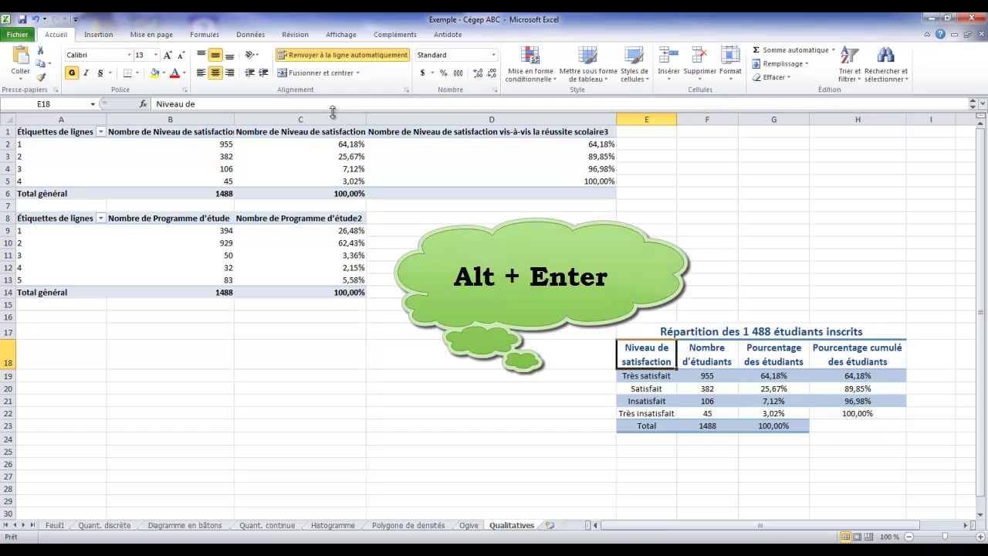
drag(11, 340, 11, 370)
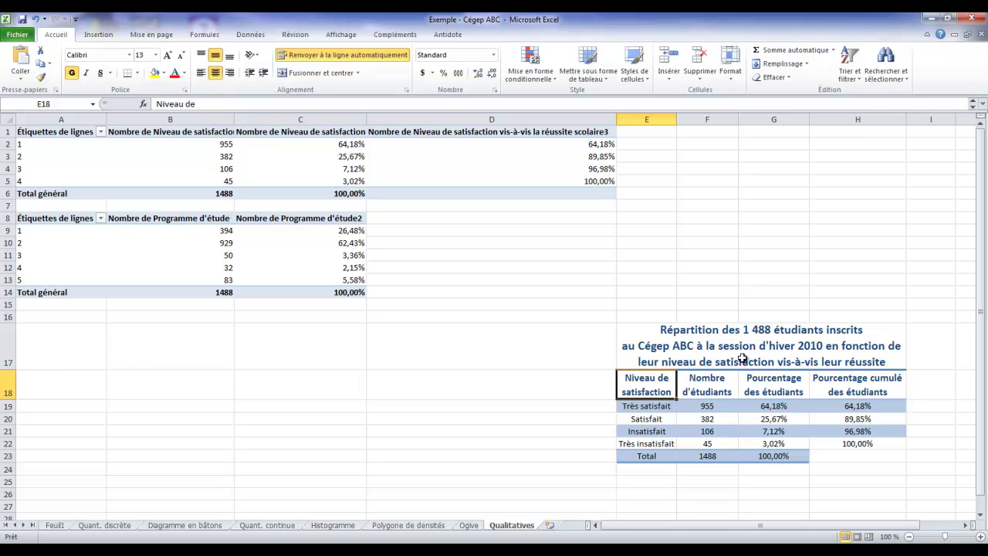
Step: Add a line break before scolaire and heighten row 17 so every title line shows
click(701, 345)
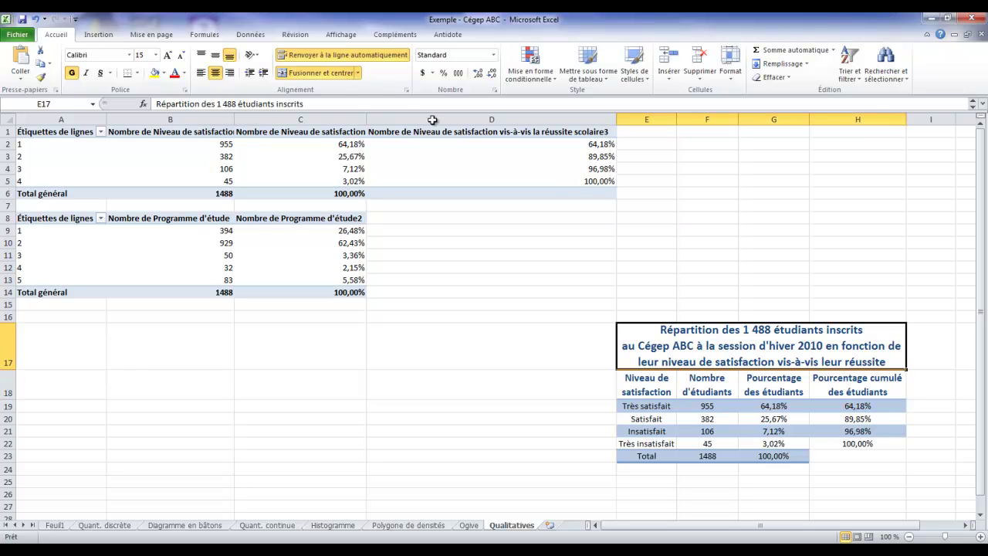
click(357, 104)
key(Right)
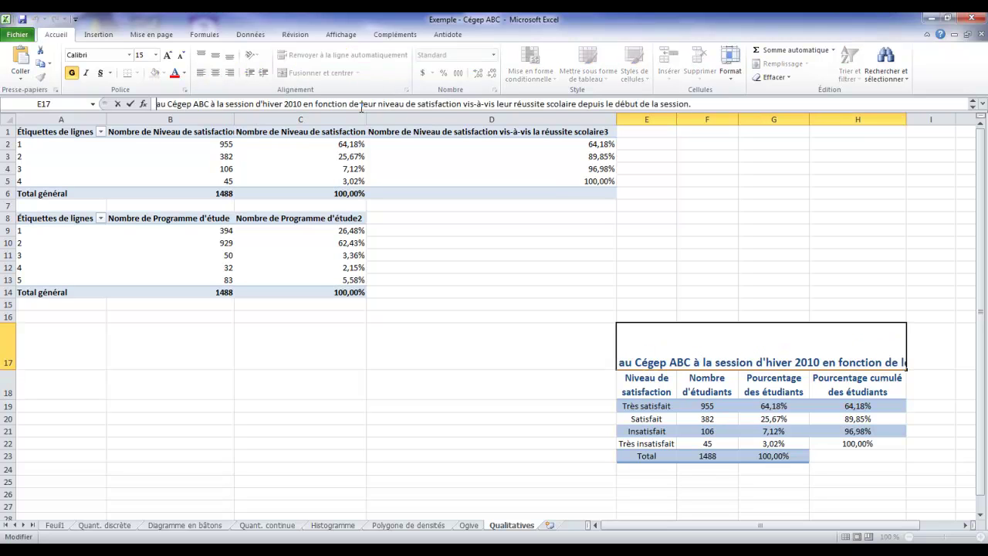
click(549, 104)
key(alt+Return)
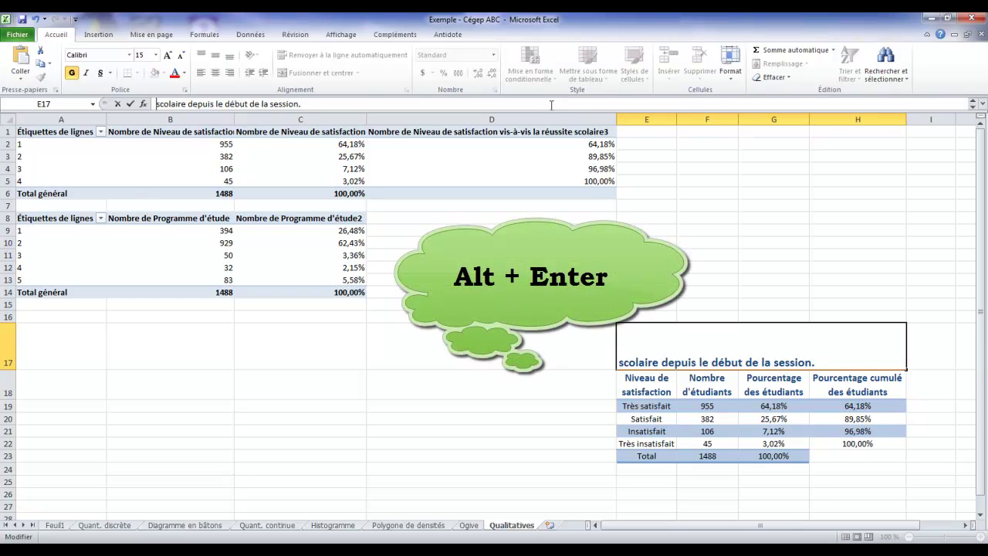
key(Return)
drag(11, 369, 11, 392)
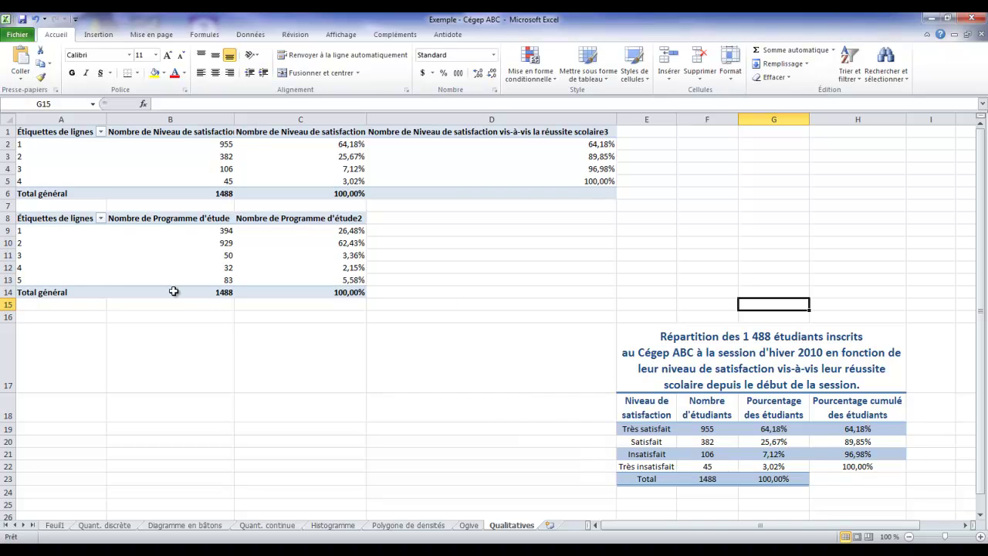
Step: Copy the study programme pivot rows and paste them as values only at J19
click(22, 230)
drag(51, 230, 315, 295)
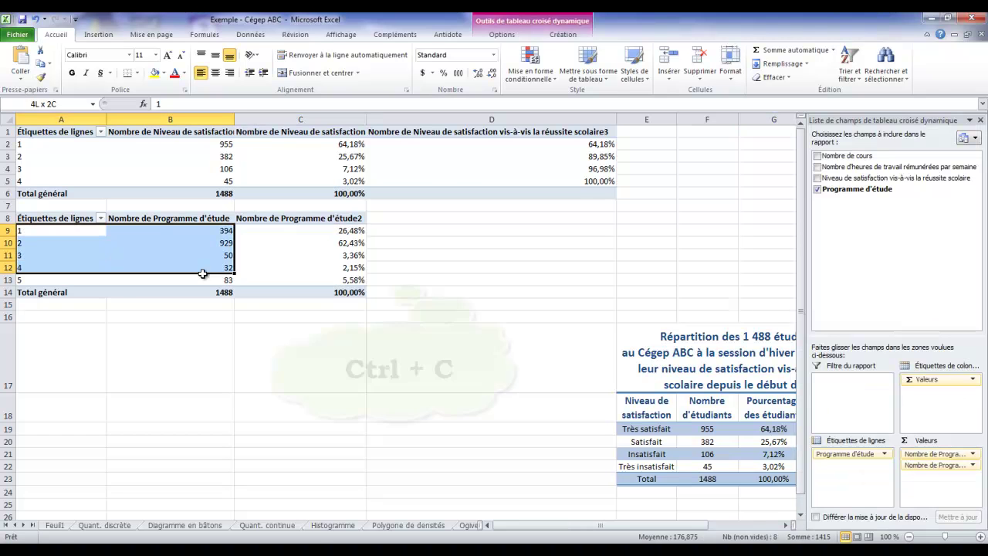
key(ctrl+c)
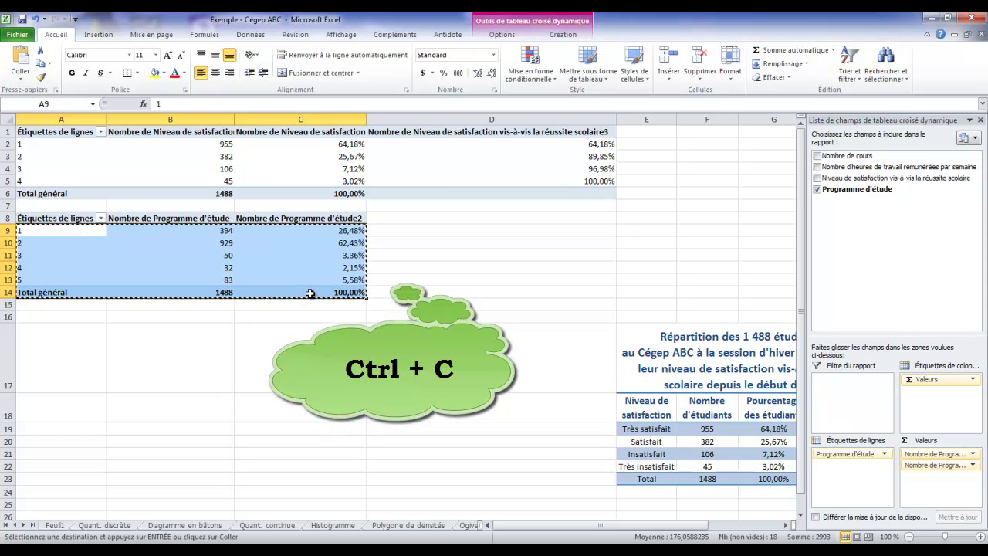
click(574, 475)
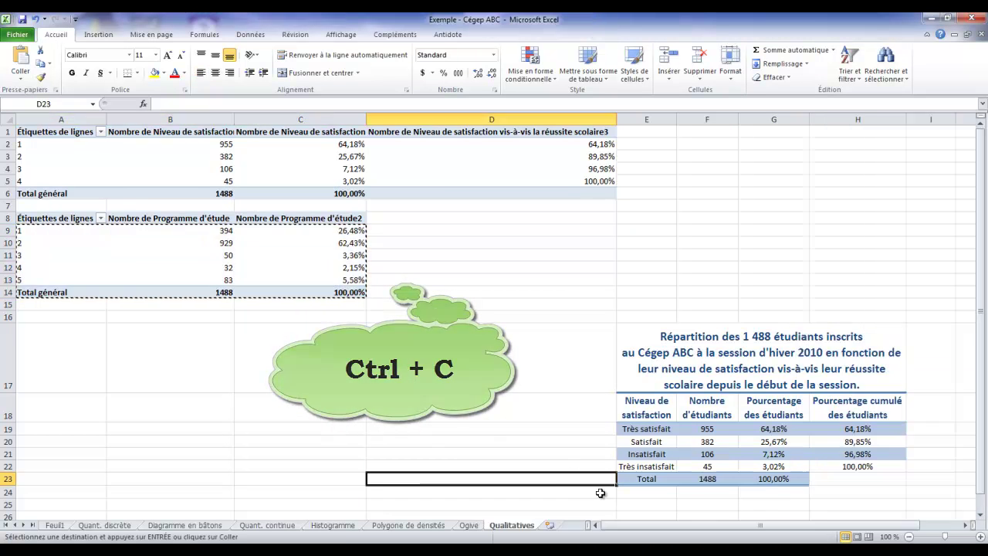
click(965, 525)
click(966, 525)
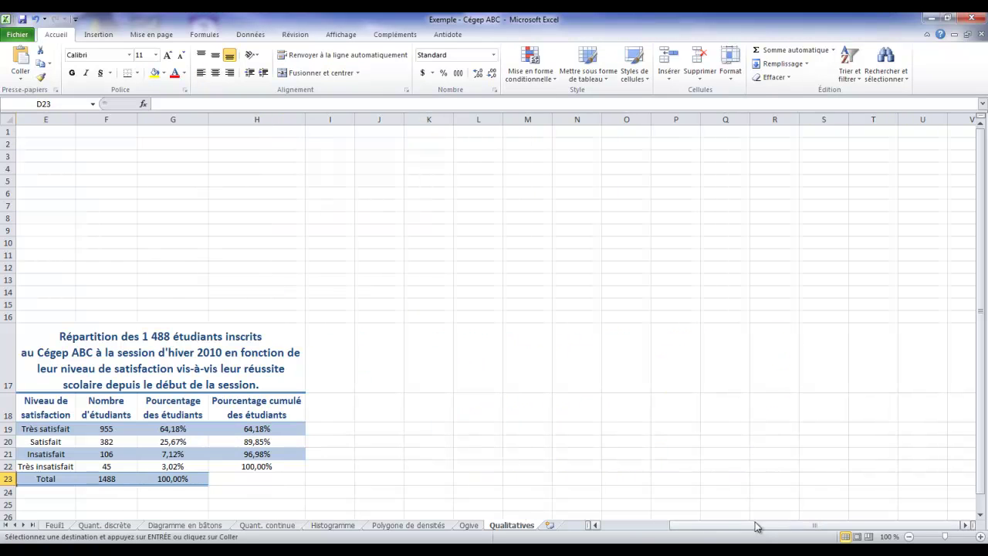
click(596, 525)
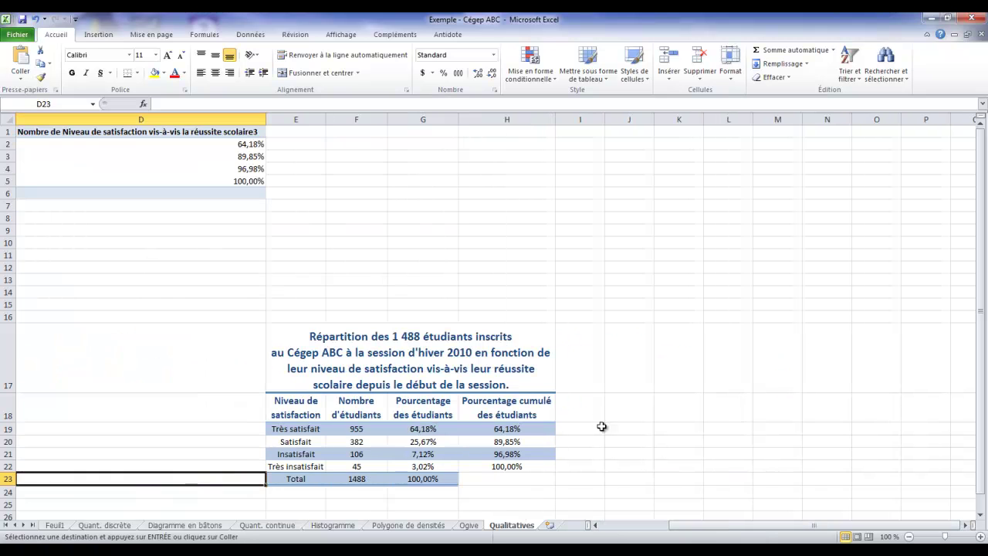
click(642, 430)
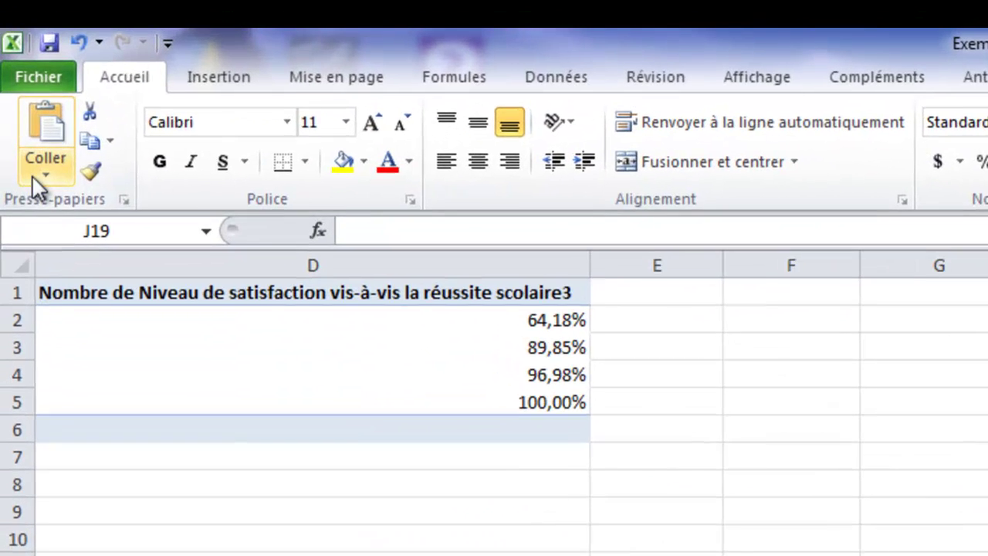
click(15, 79)
click(16, 341)
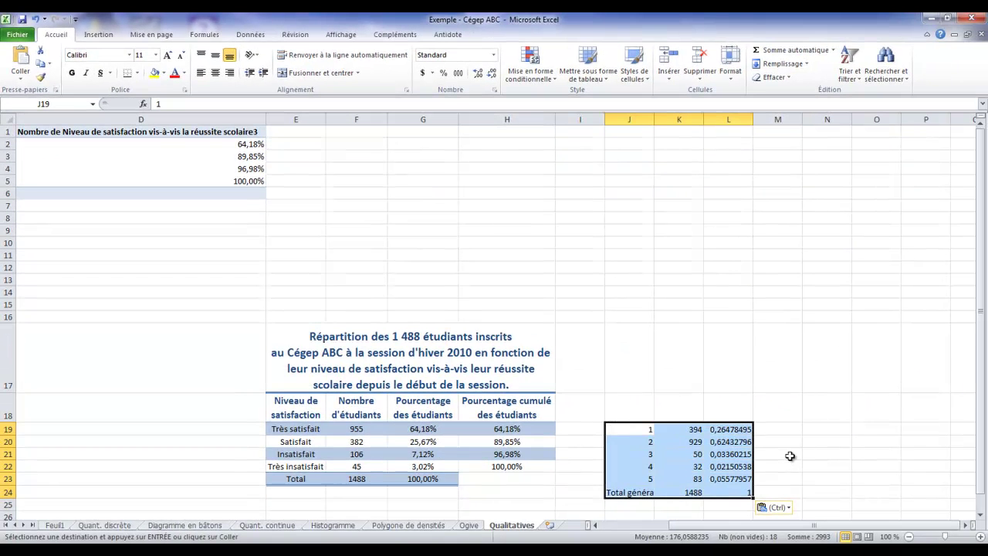
click(789, 455)
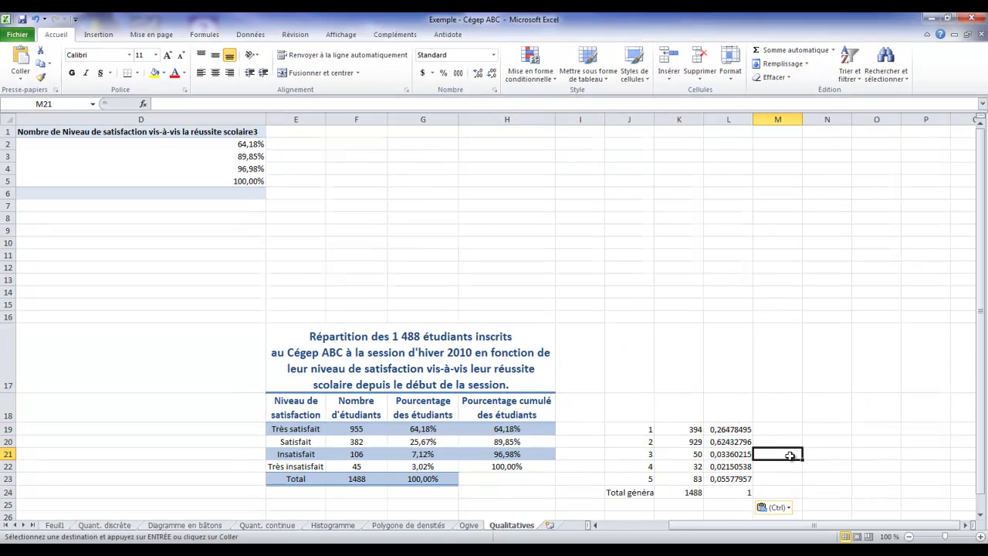
Step: Format the pasted proportions in L19:L24 as two-decimal percentages
drag(729, 428, 727, 492)
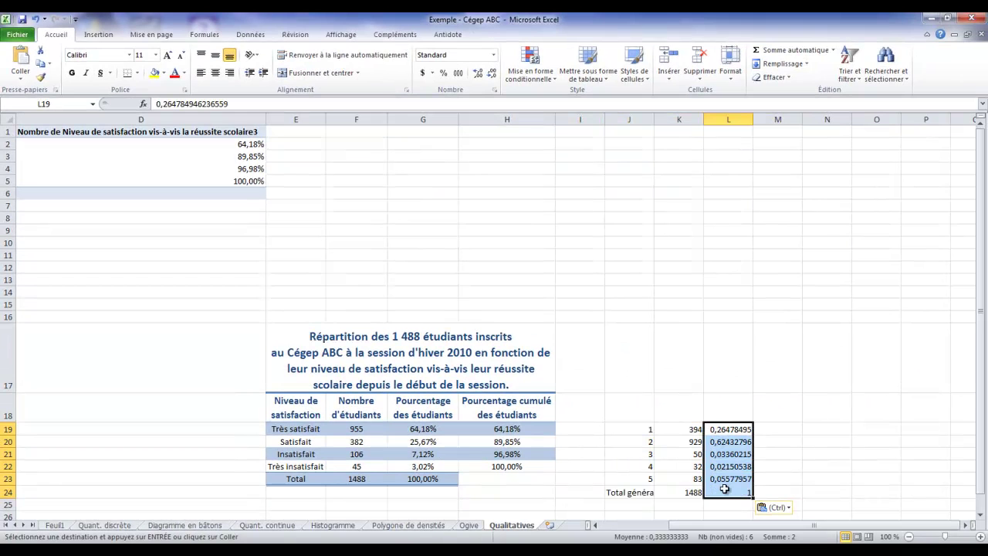
click(443, 73)
click(478, 72)
click(478, 72)
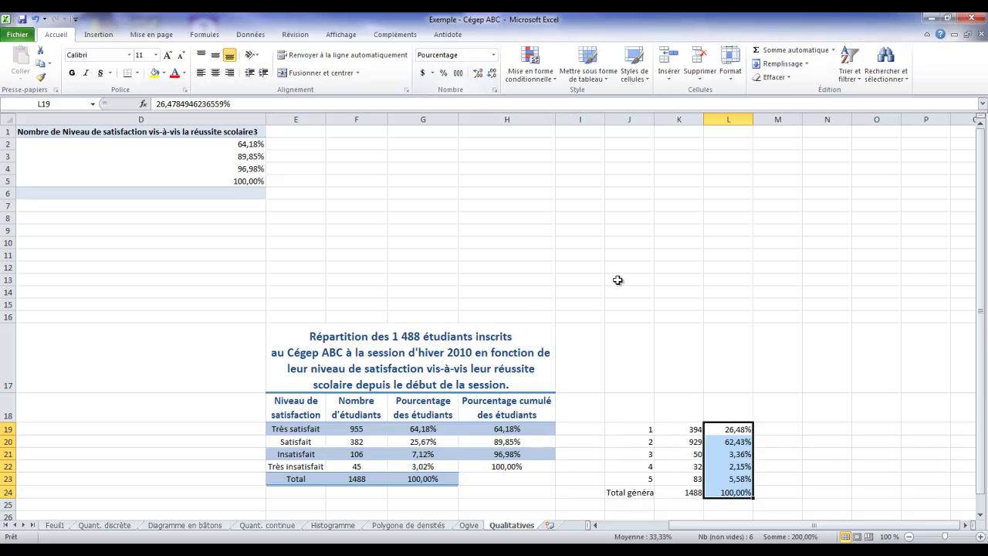
click(707, 410)
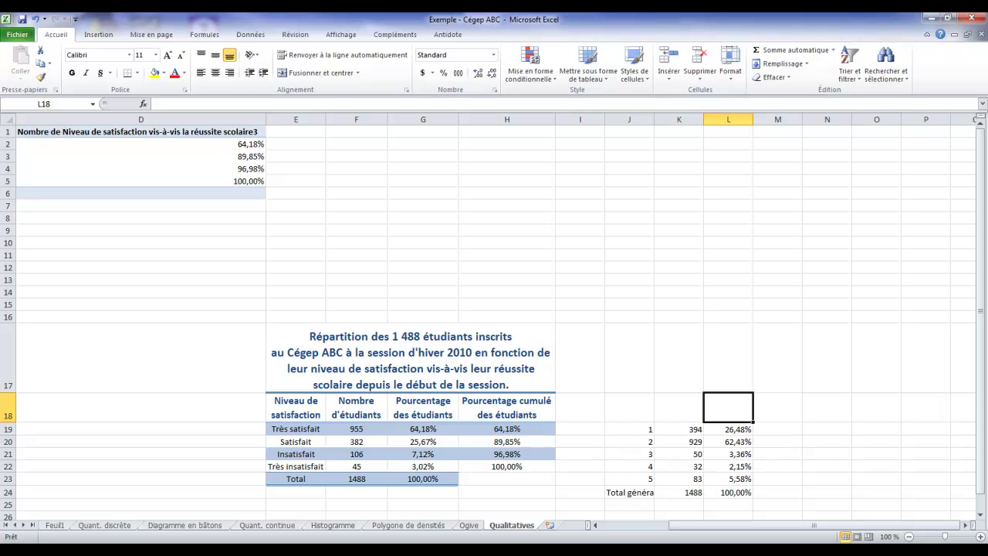
Step: Label J19 Sciences de la nature, copied from Feuil1 without its 1= code, and widen column J
click(53, 525)
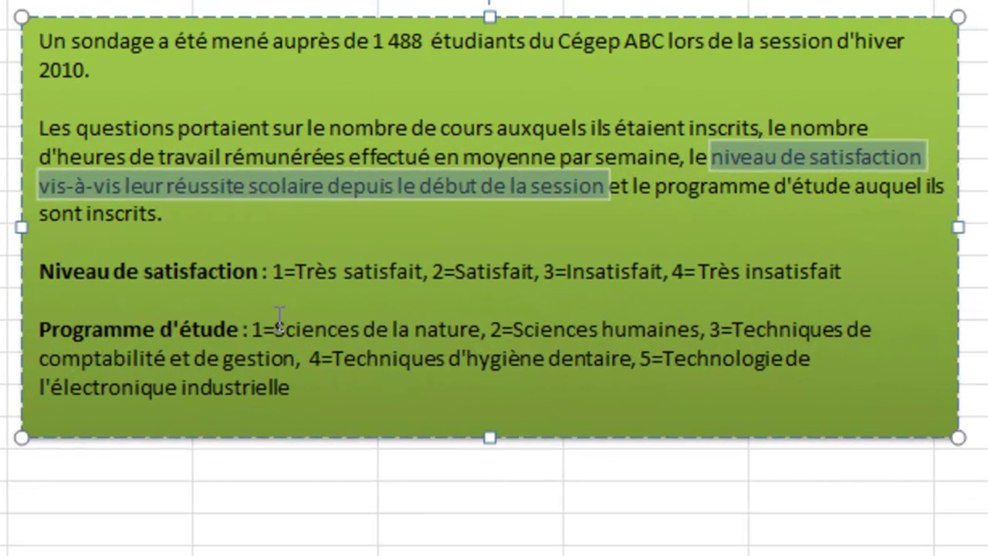
drag(332, 330, 466, 343)
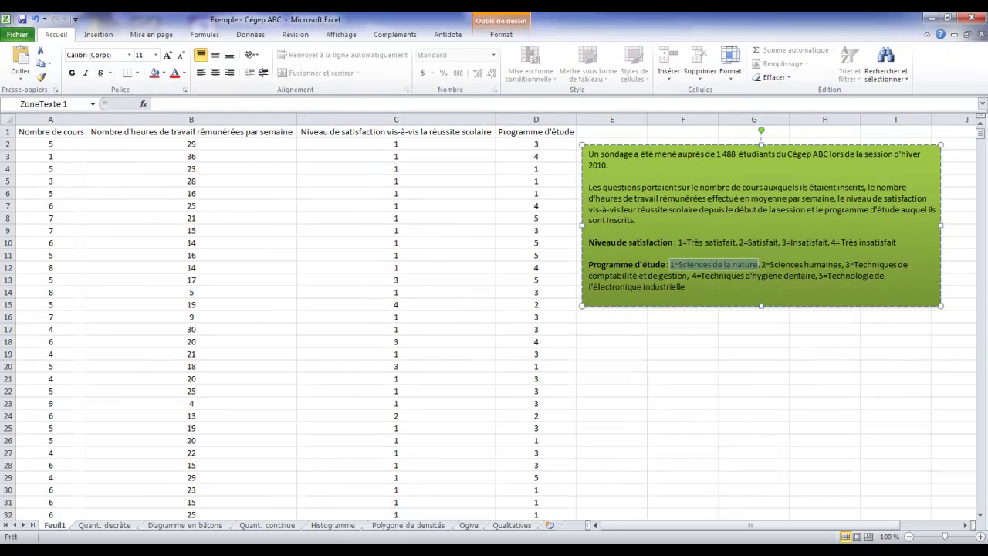
click(511, 525)
click(629, 431)
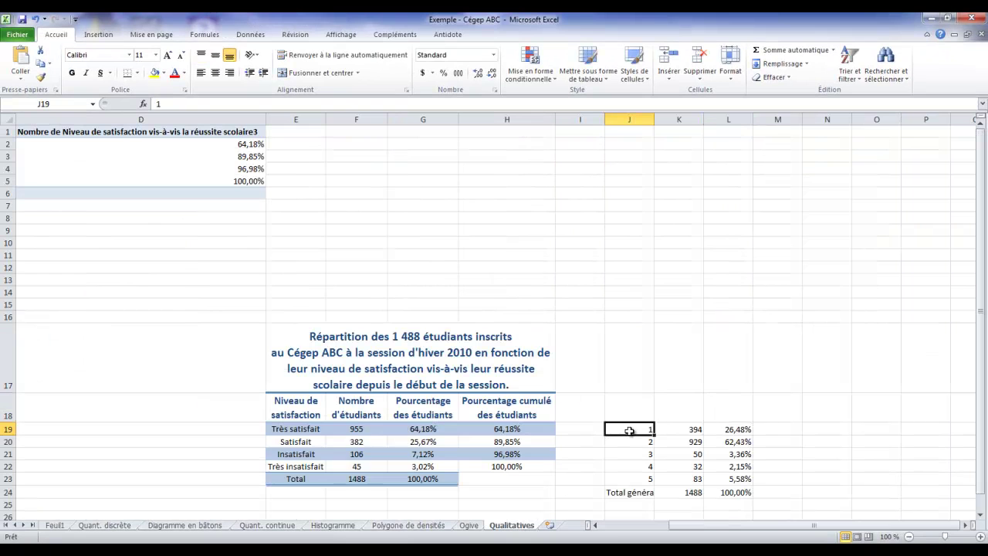
key(ctrl+v)
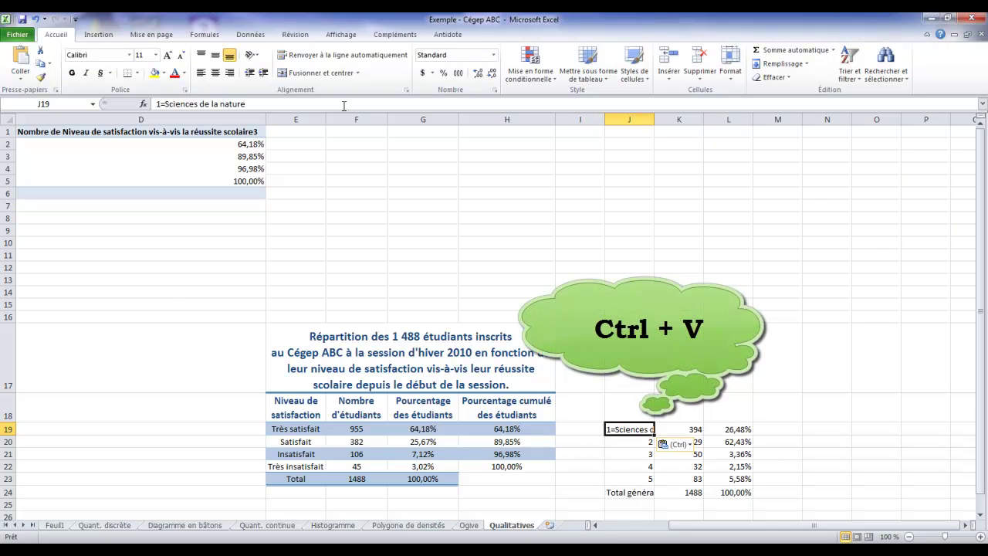
click(337, 102)
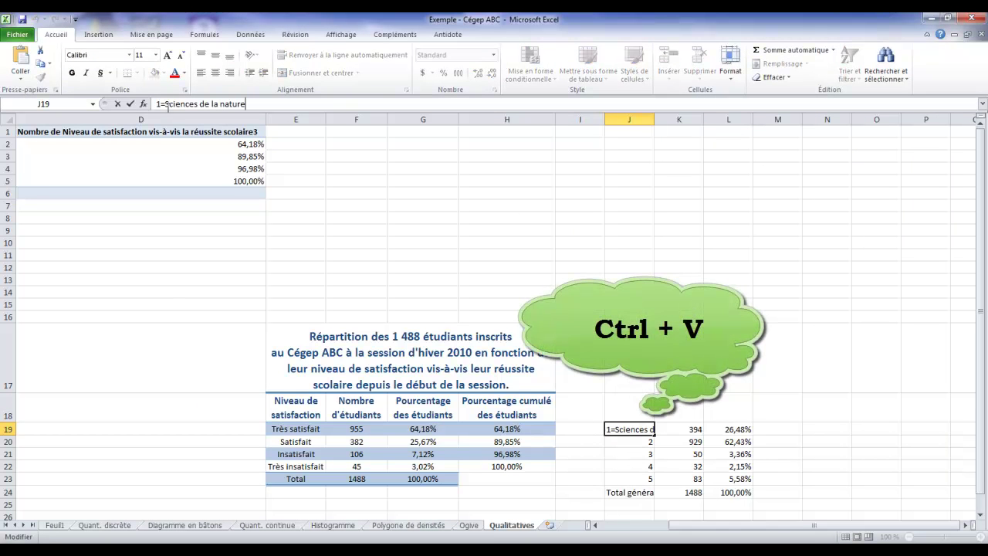
key(BackSpace)
key(BackSpace)
key(Return)
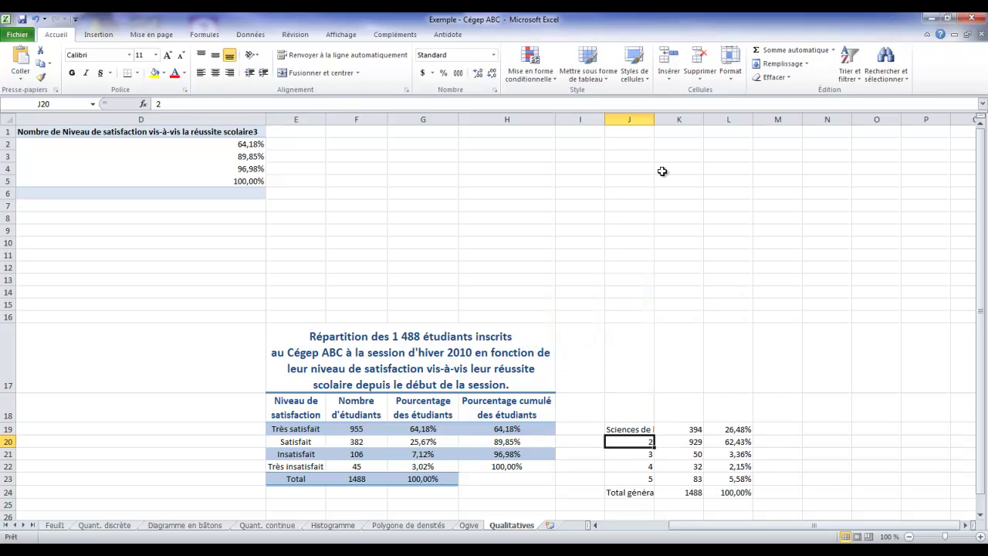
double_click(655, 118)
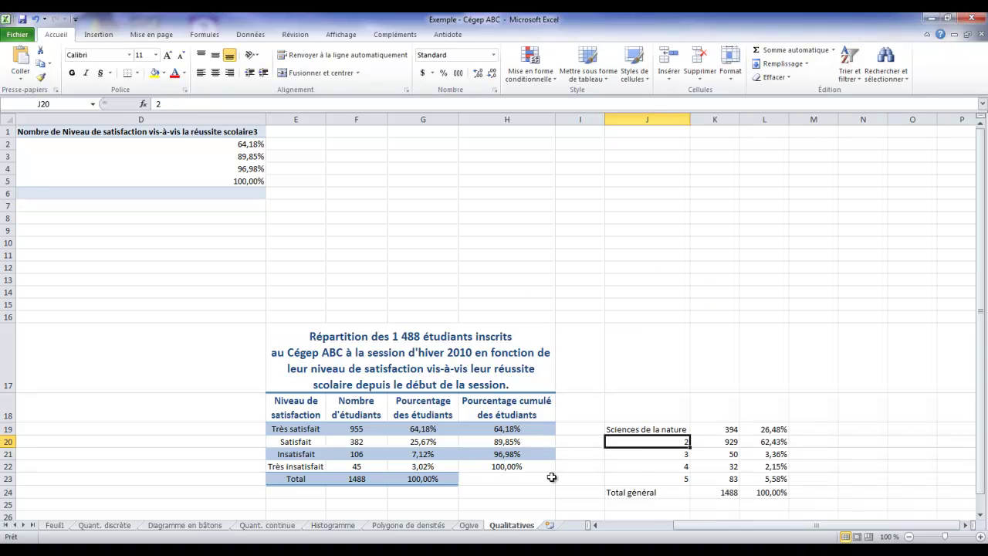
Step: Label J20 Sciences humaines, copied from Feuil1 without its 2= code
click(56, 527)
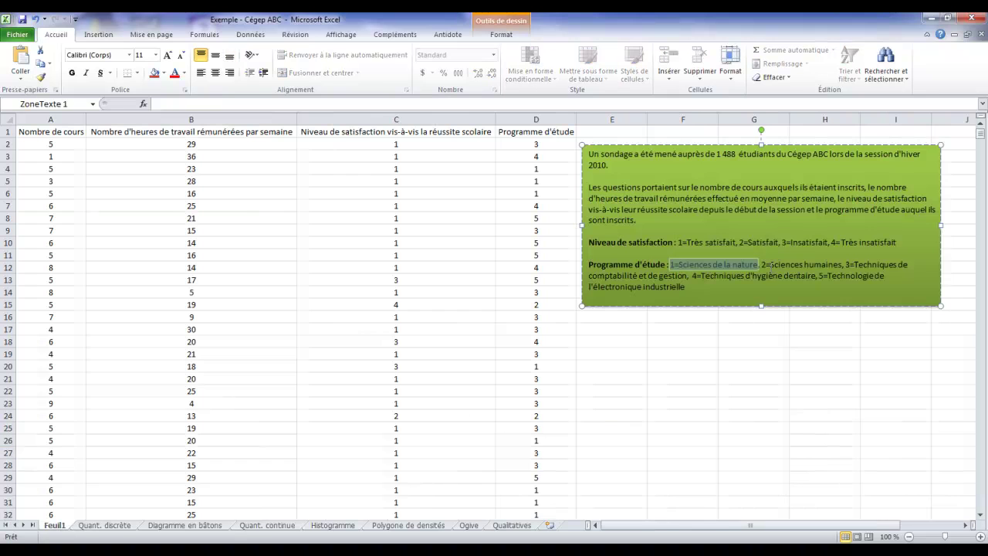
drag(761, 263, 842, 264)
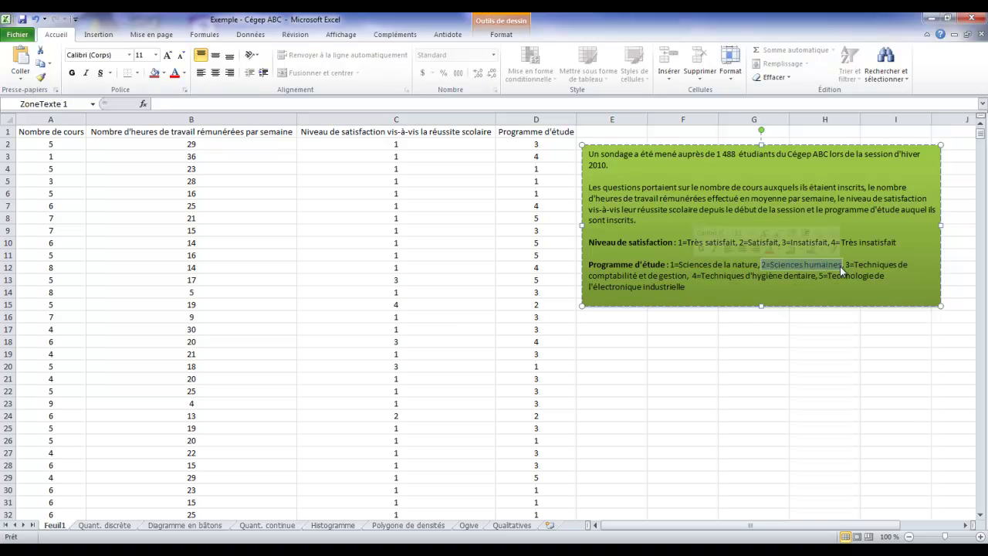
click(515, 526)
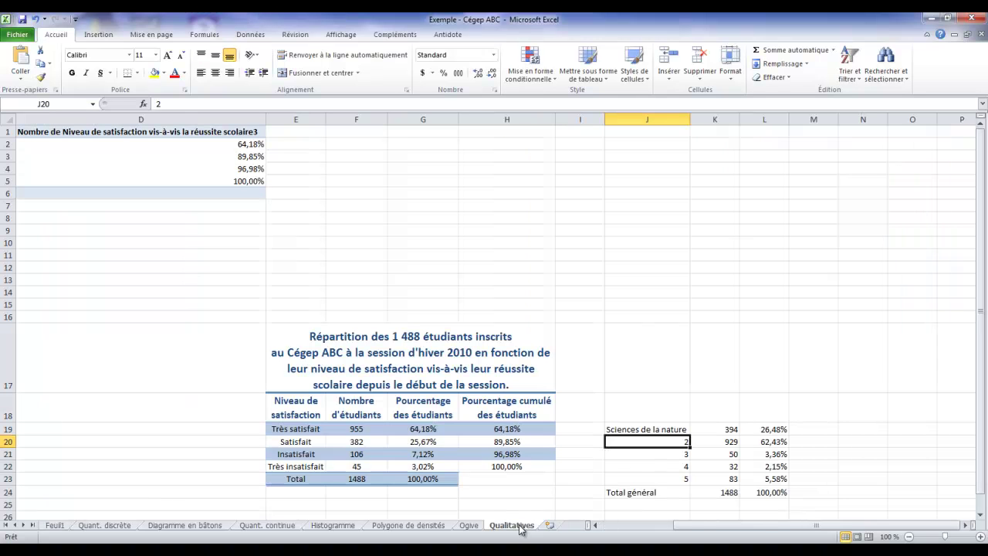
key(ctrl+v)
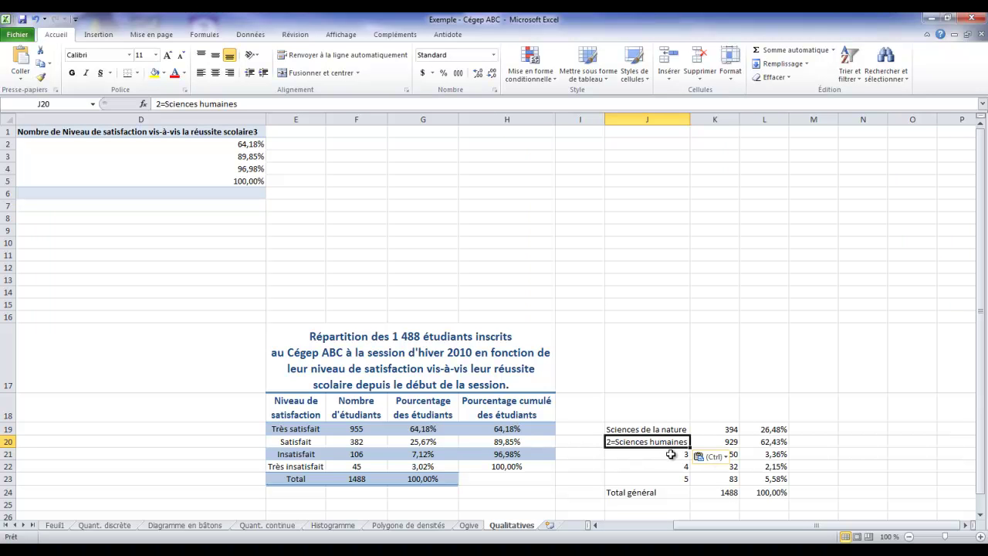
click(165, 103)
key(BackSpace)
key(BackSpace)
key(Return)
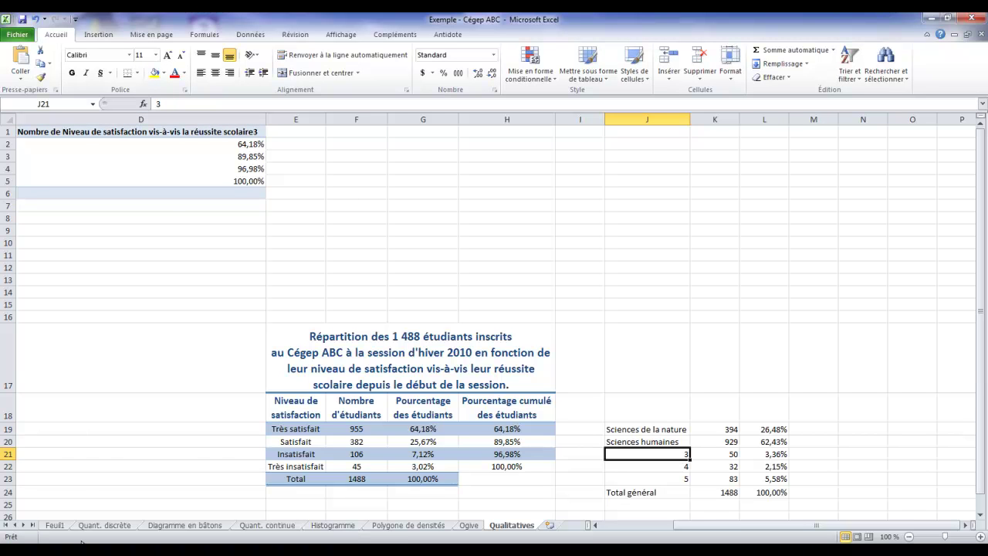
Step: Label J21 Techniques de comptabilité et de gestion by removing its leading 3= code
click(71, 524)
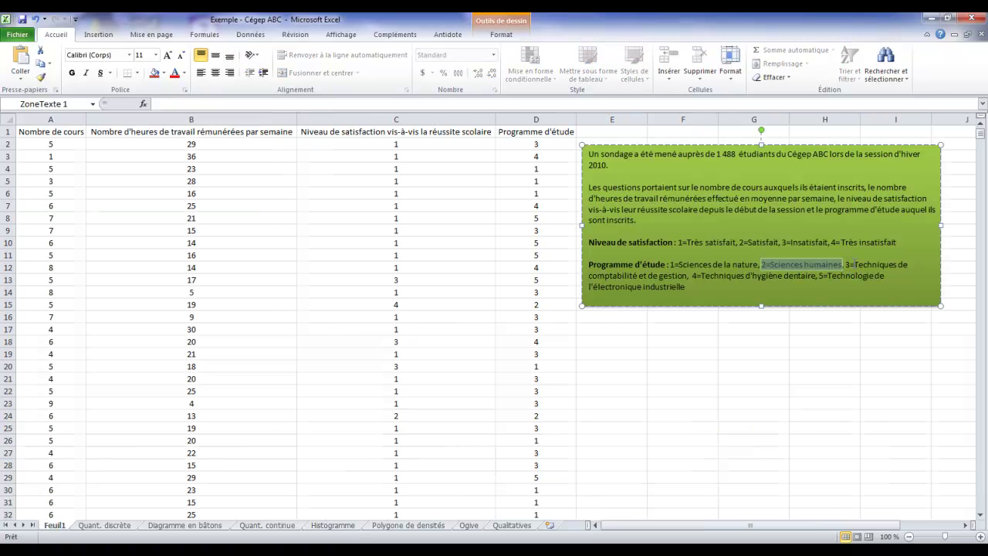
drag(845, 264, 691, 275)
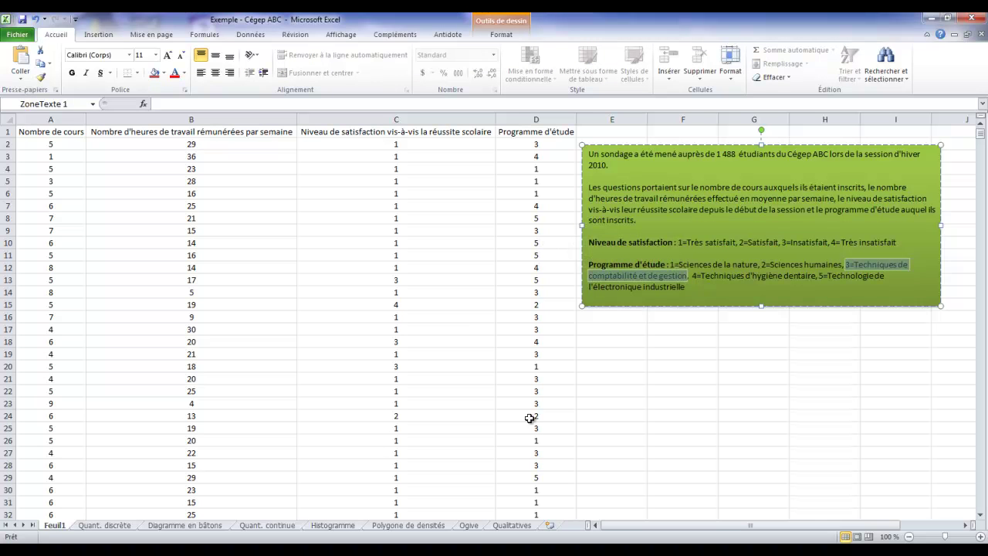
click(512, 525)
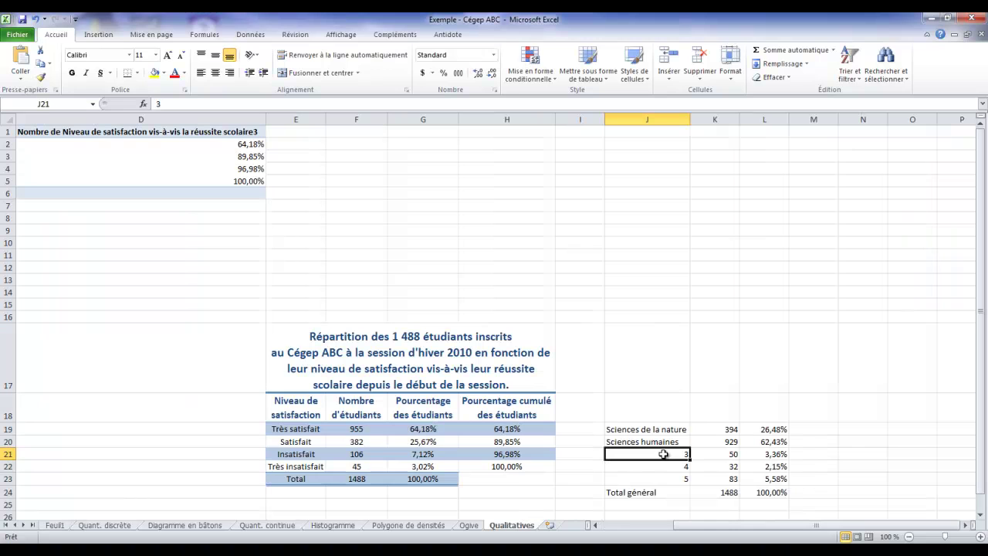
click(166, 103)
key(BackSpace)
key(BackSpace)
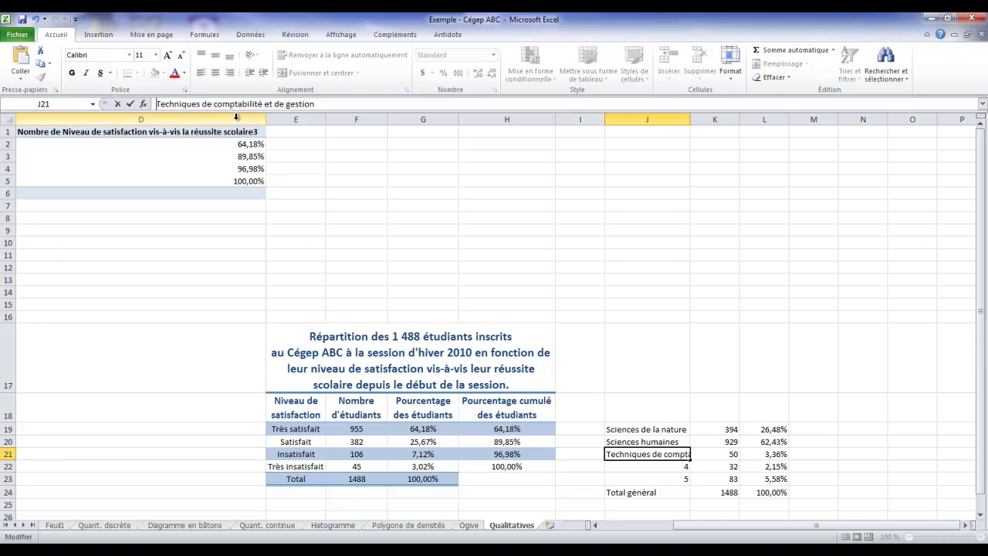
key(Return)
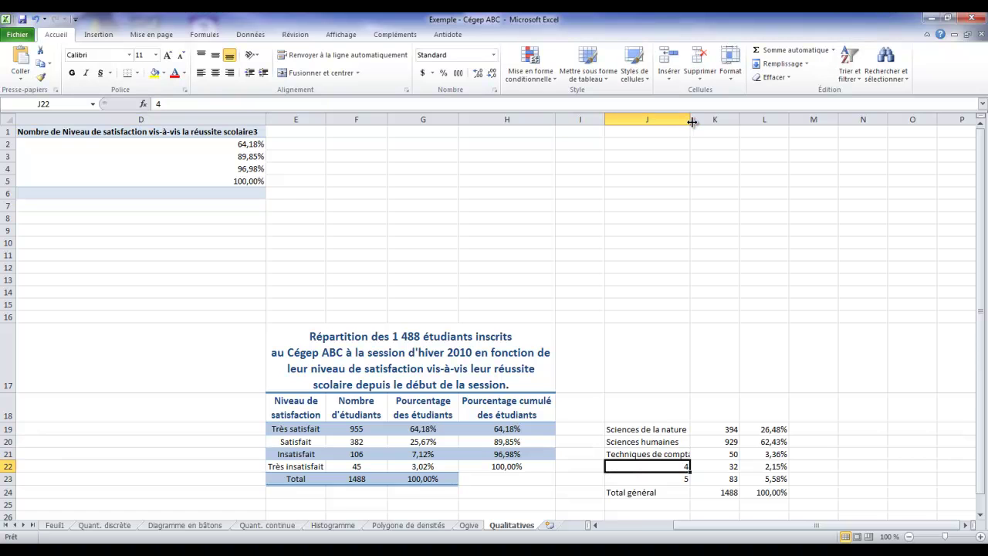
Step: Fit column J and label J22 Techniques d'hygiène dentaire, copied from Feuil1 without its 4= code
double_click(691, 119)
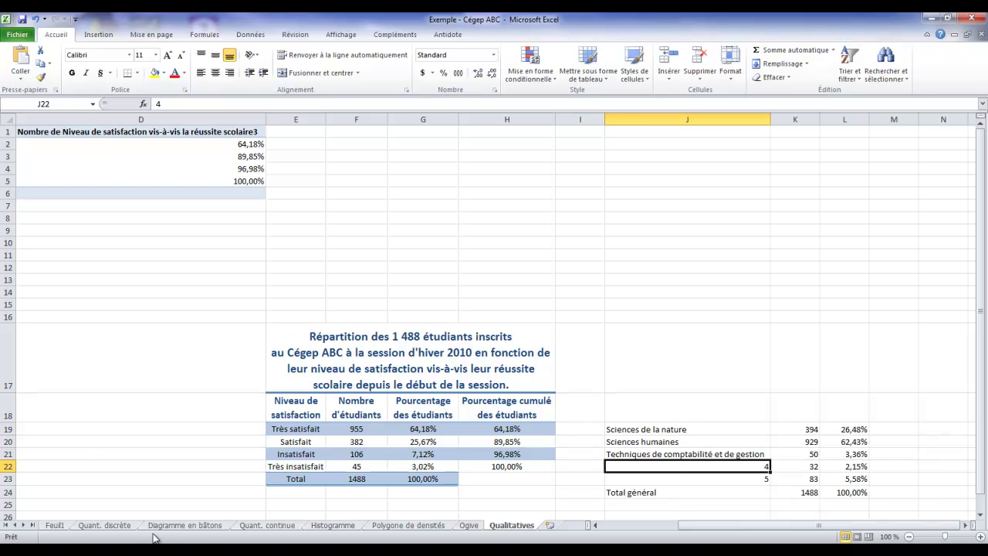
click(56, 524)
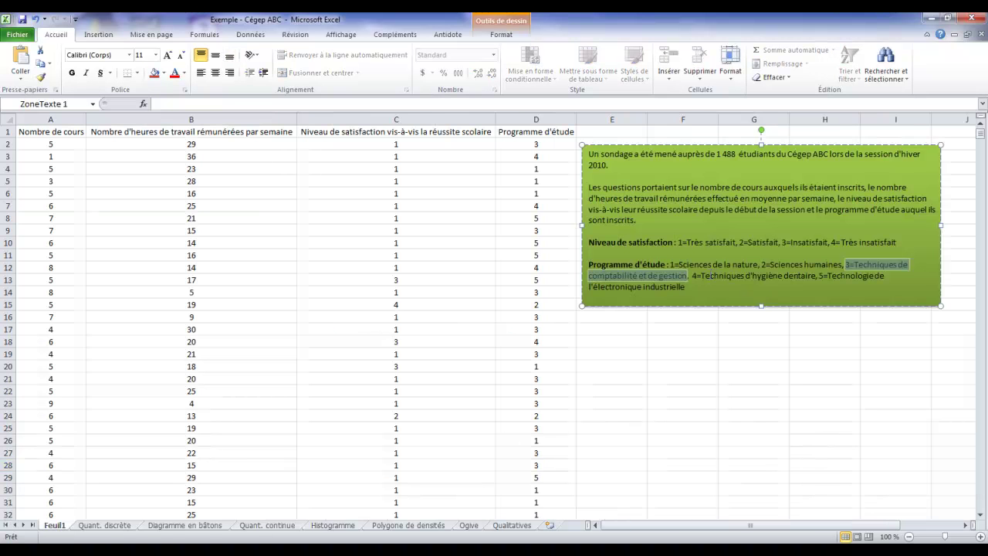
drag(692, 276, 791, 277)
key(ctrl+c)
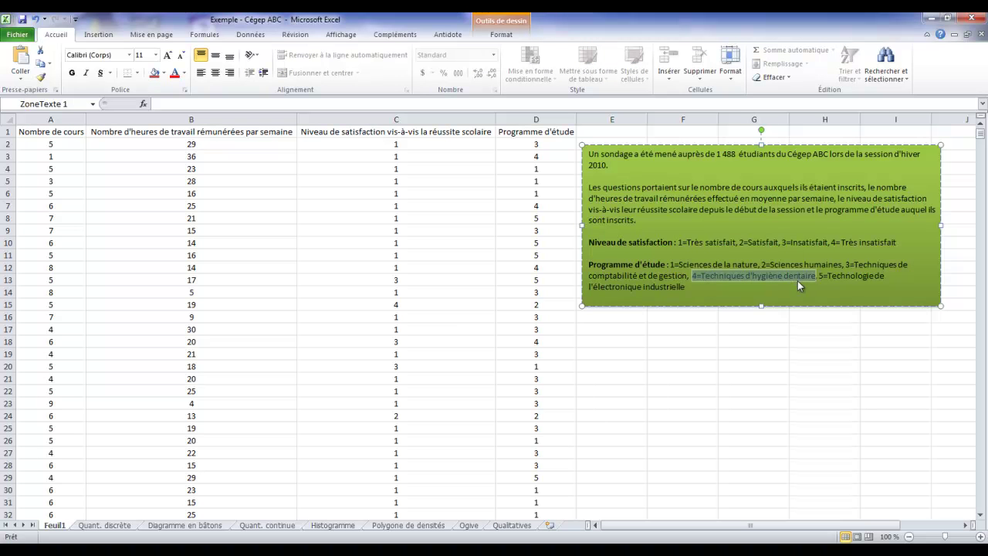
click(511, 526)
key(ctrl+v)
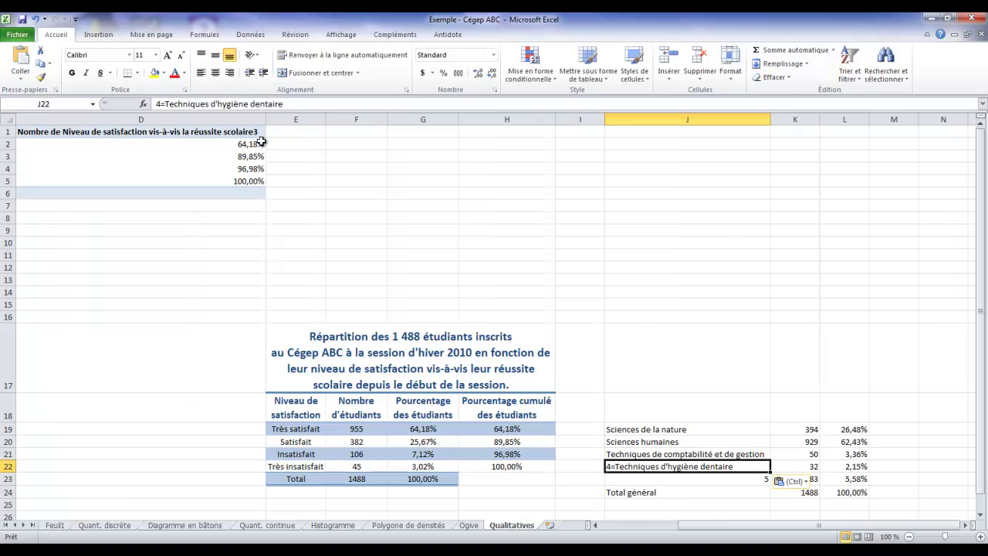
click(168, 104)
key(BackSpace)
key(BackSpace)
key(Return)
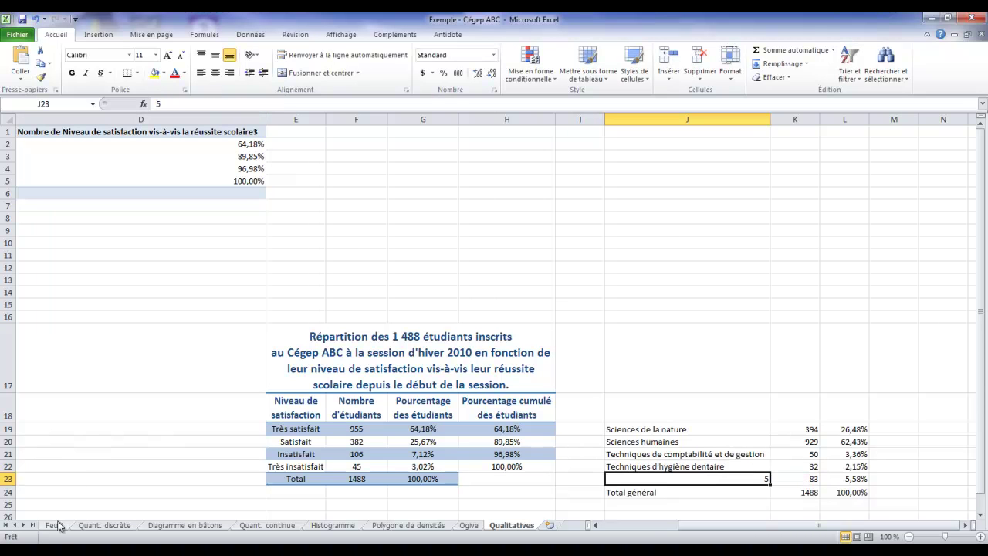
Step: Label J23 Technologie de l'électronique industrielle without its 5= code, refit column J, and enter Total in J24
click(55, 524)
drag(818, 275, 768, 290)
key(ctrl+c)
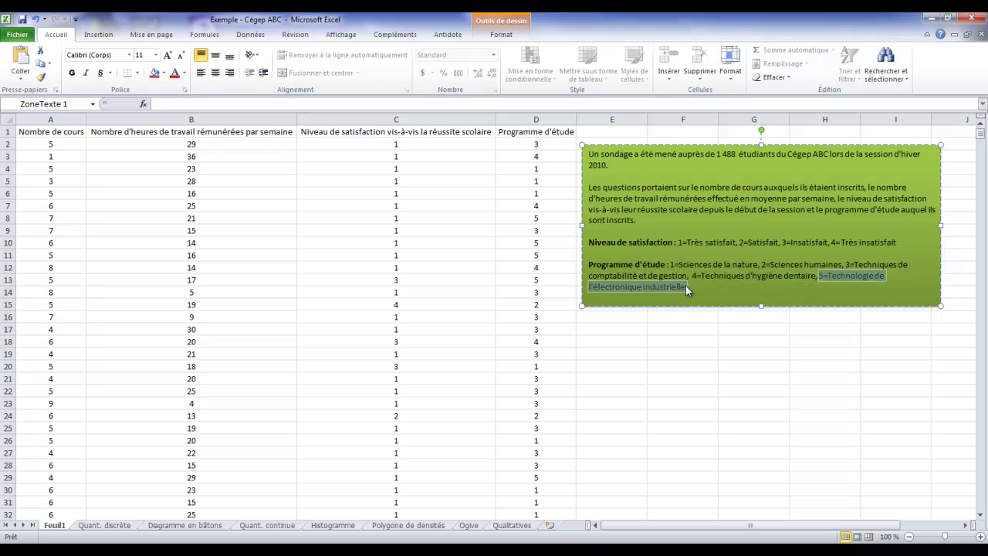
click(529, 528)
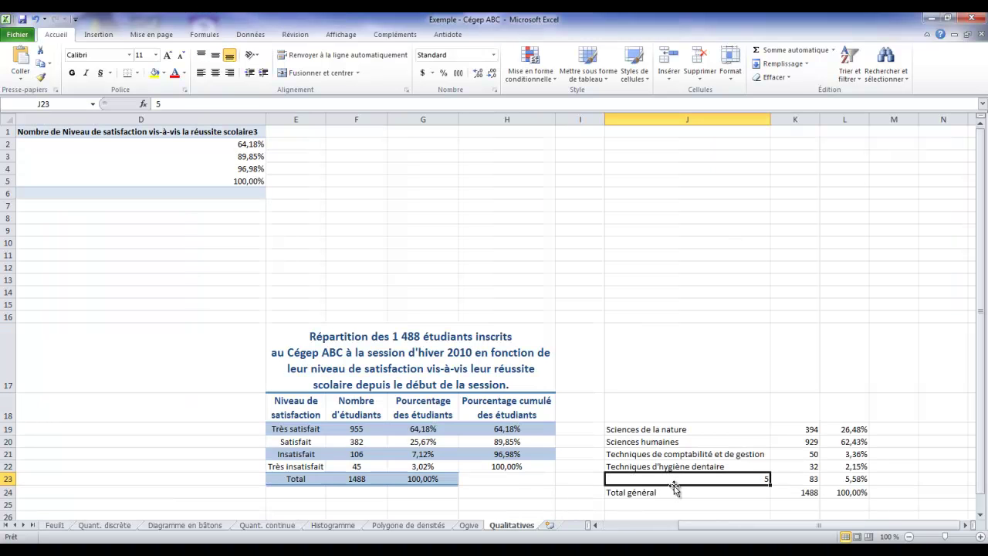
key(ctrl+v)
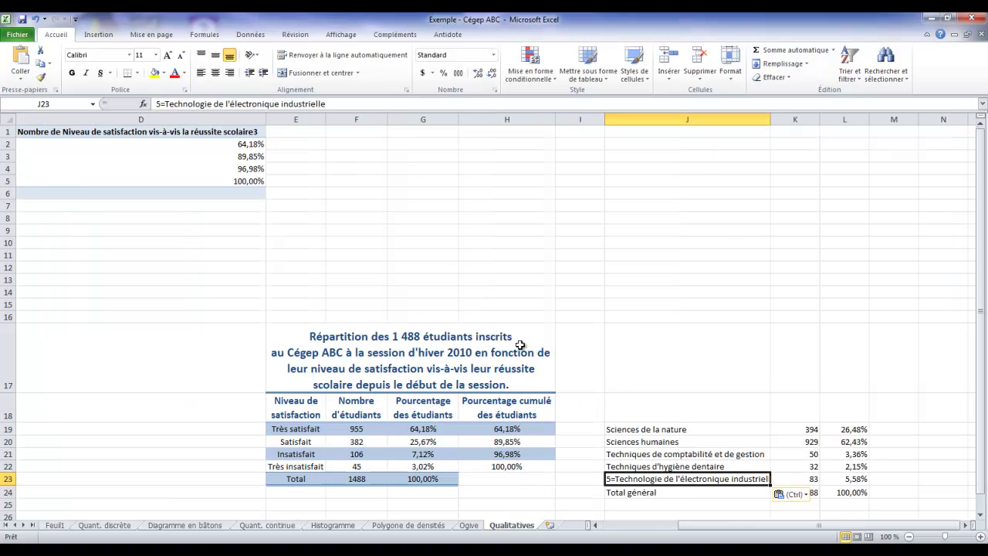
click(331, 100)
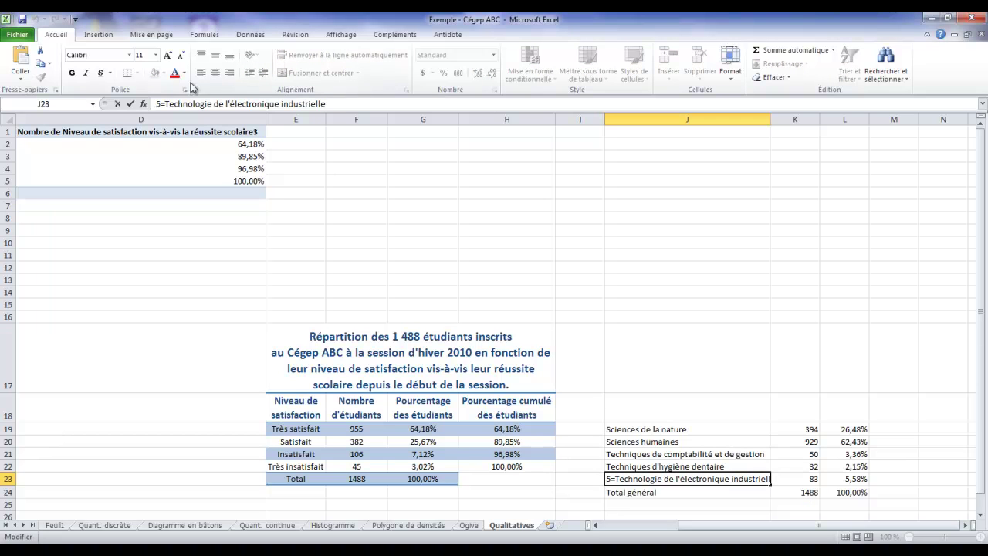
key(BackSpace)
key(BackSpace)
key(Return)
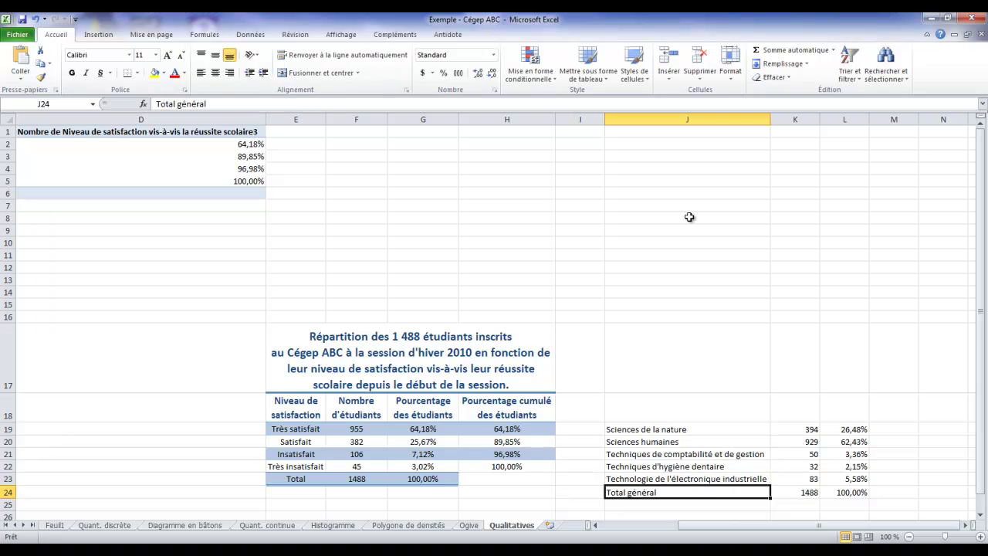
double_click(770, 120)
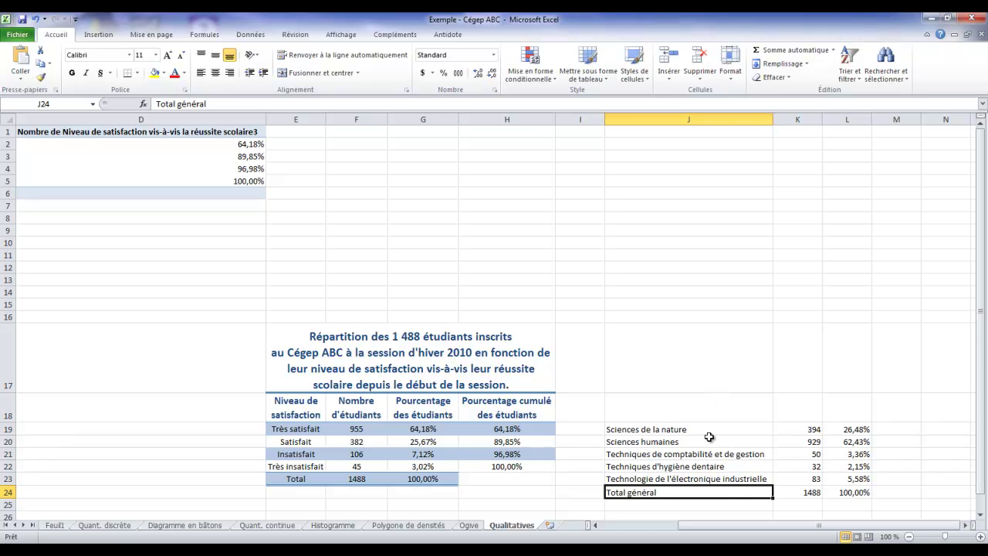
text(Total)
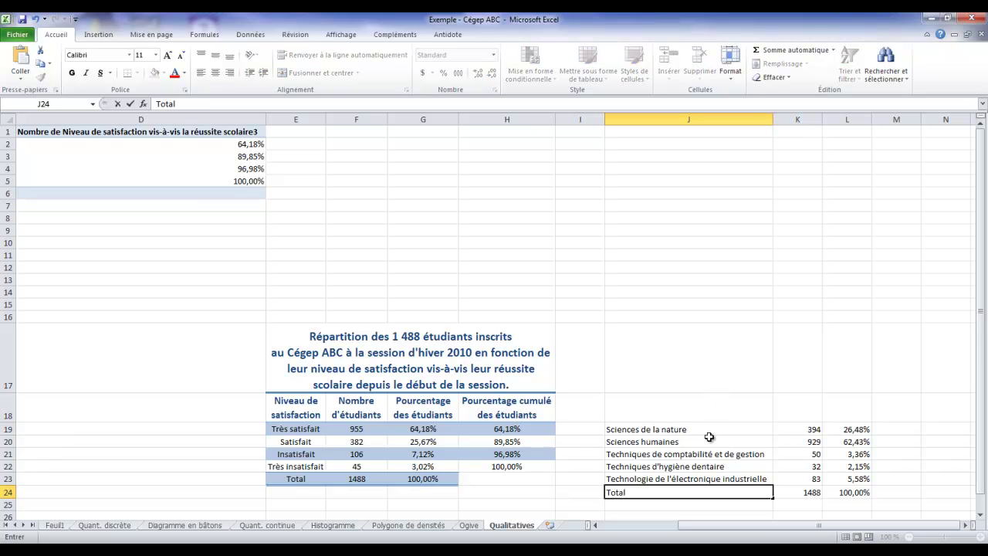
key(Return)
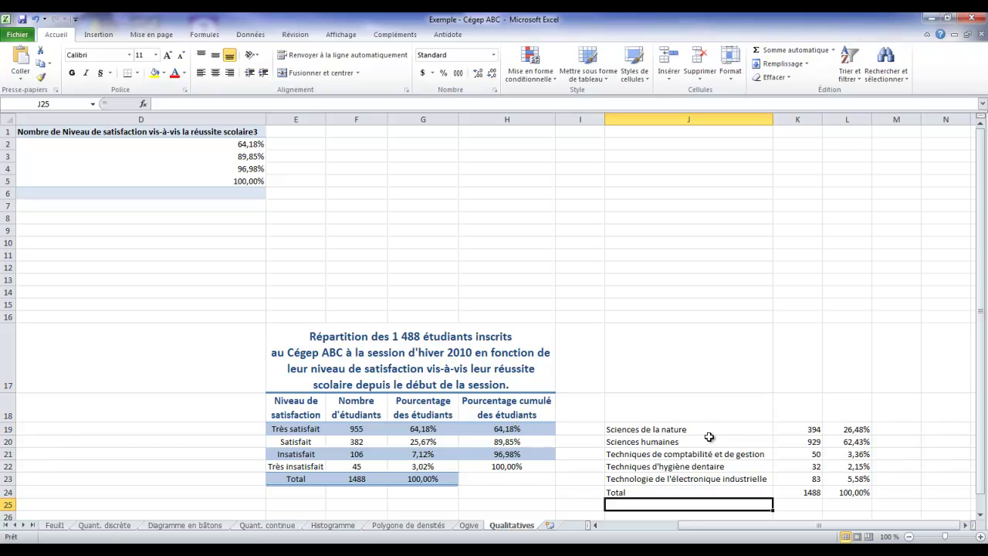
Step: Copy the headers E18:G18 into J18:L18 and widen column K to fit
drag(301, 409, 402, 410)
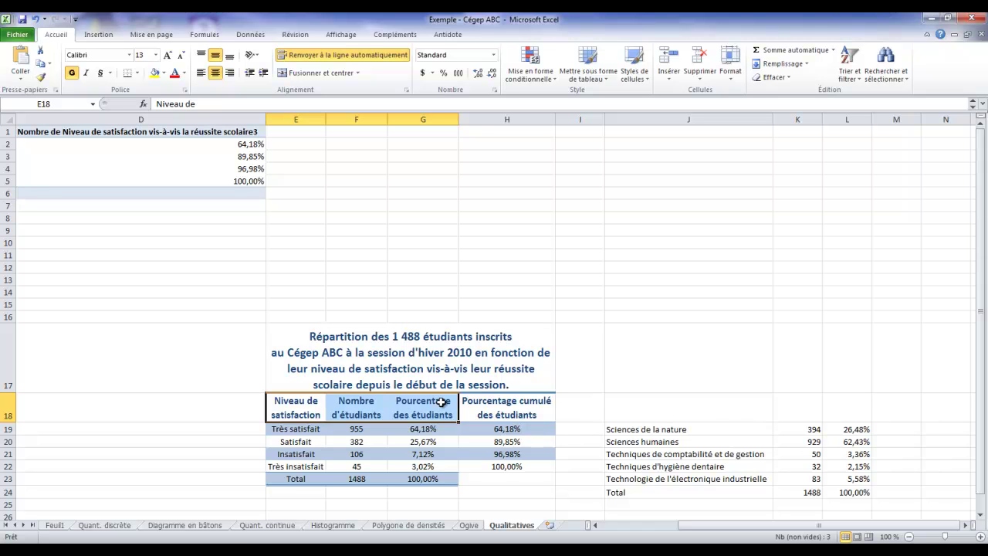
key(ctrl+c)
click(732, 414)
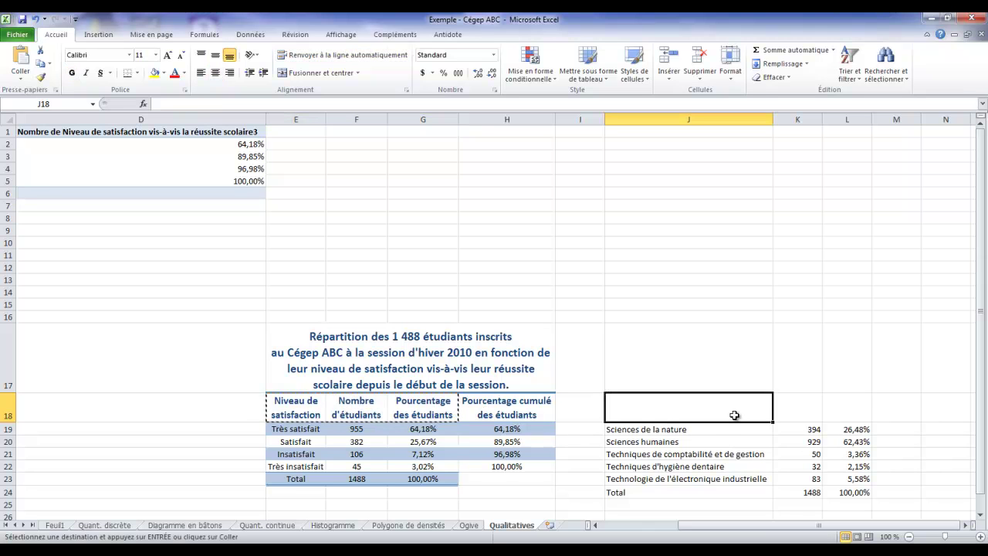
key(ctrl+v)
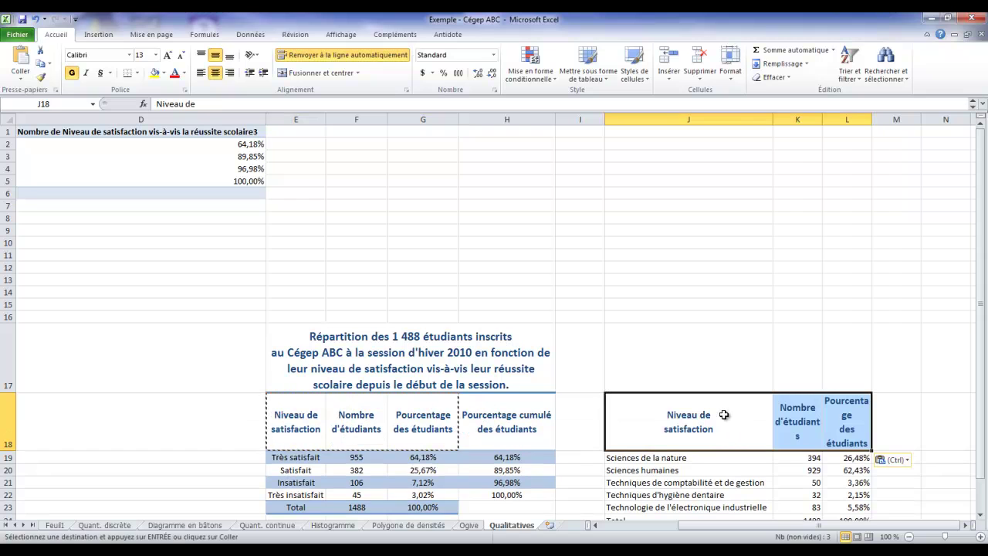
key(Escape)
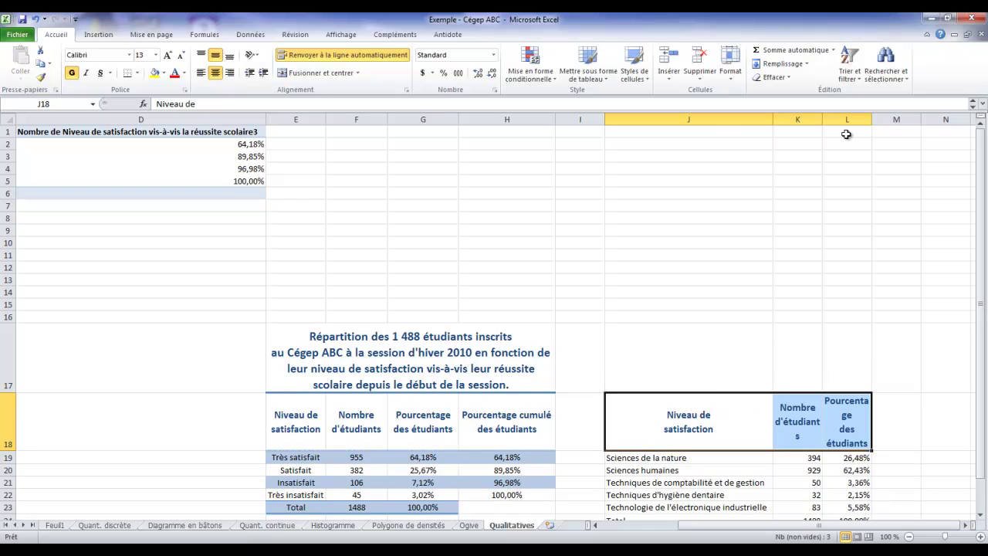
drag(823, 119, 899, 119)
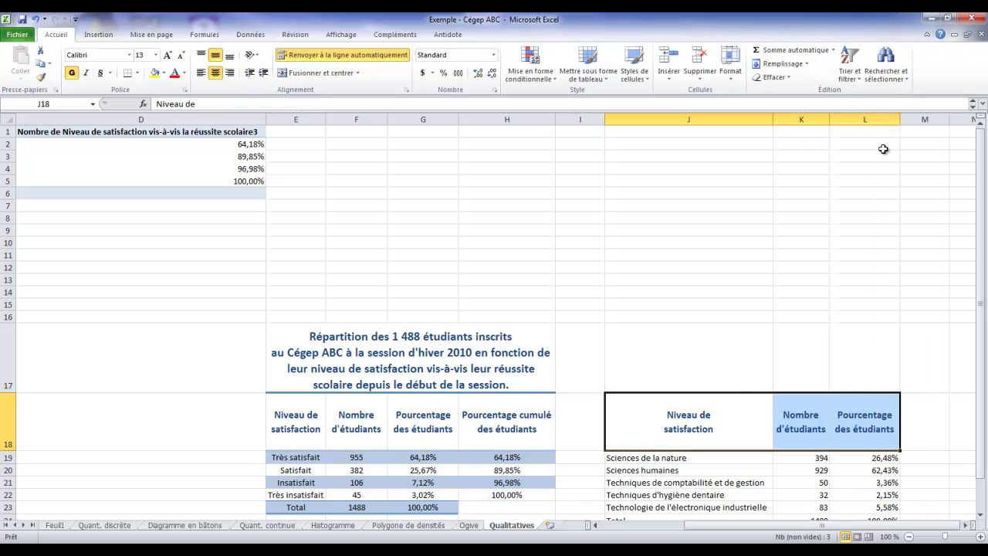
Step: Replace the first header in J18 with Programme d'étude
click(720, 417)
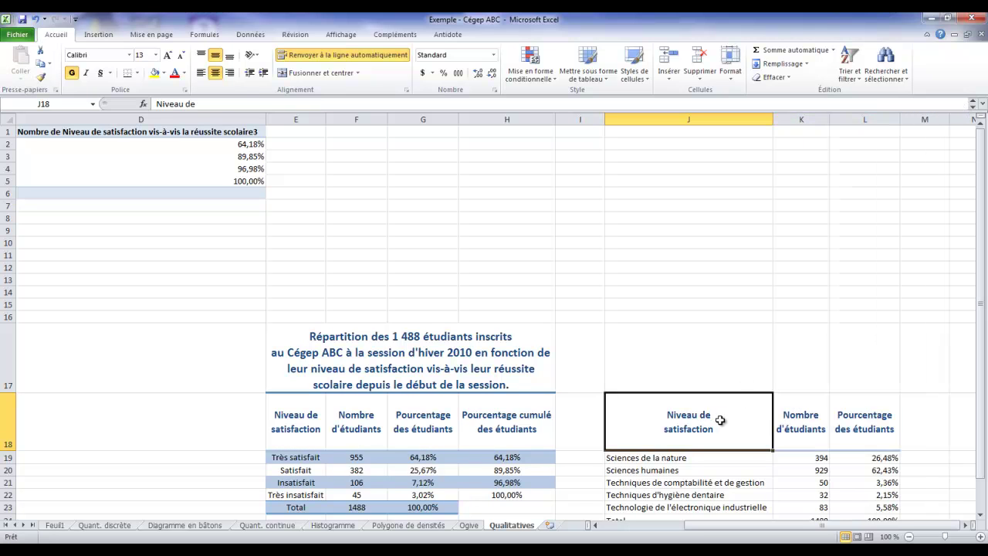
click(244, 105)
key(Delete)
key(Delete)
key(Delete)
key(Delete)
key(Delete)
key(BackSpace)
key(BackSpace)
key(BackSpace)
key(BackSpace)
key(BackSpace)
key(BackSpace)
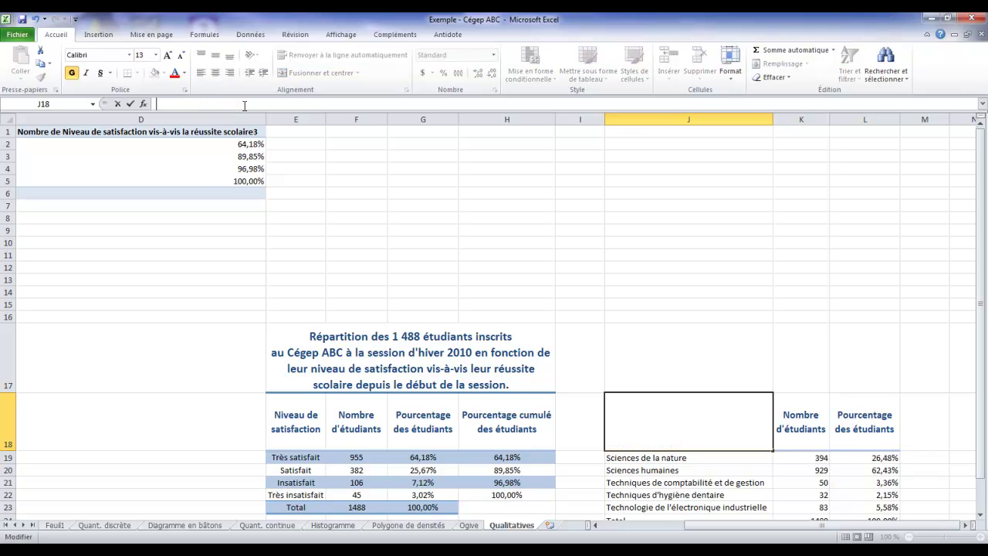
text(Programme d'étude)
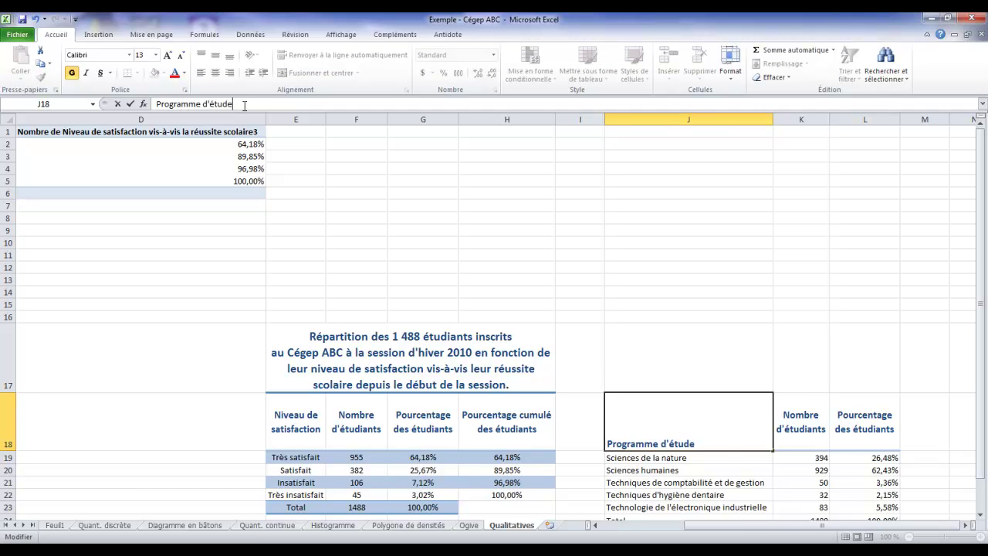
key(Return)
click(648, 349)
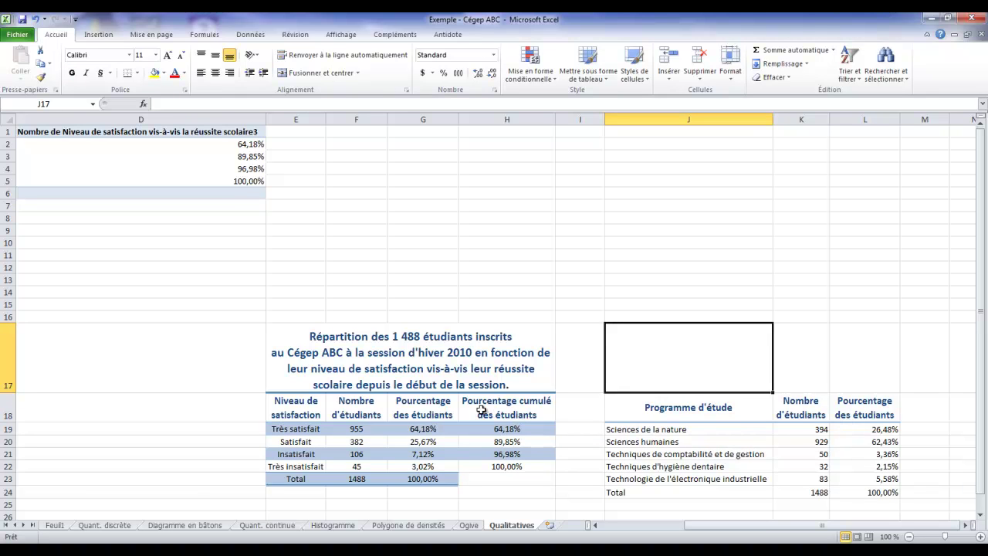
Step: Apply the Total cell style to the programme table's total row J24:L24
click(680, 495)
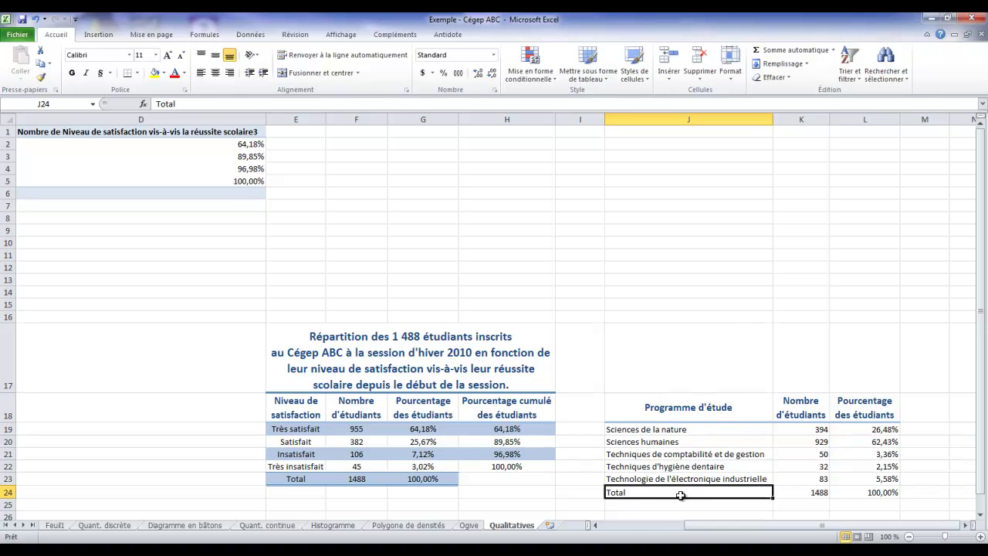
drag(681, 495, 864, 492)
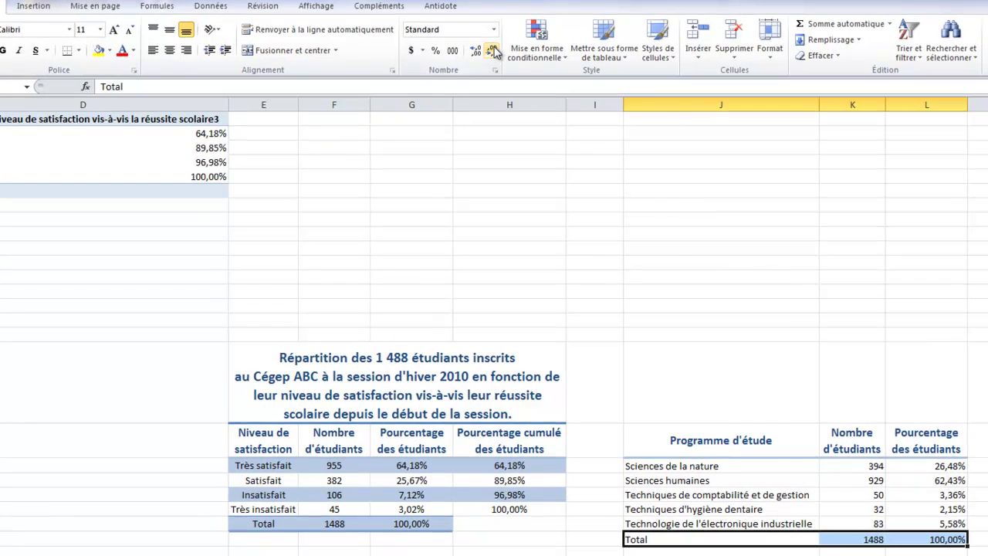
click(676, 62)
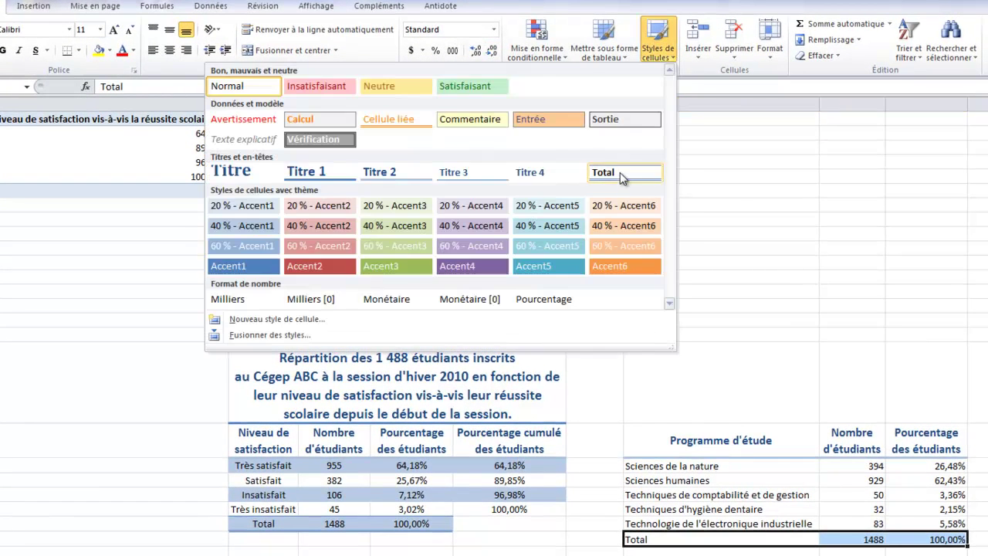
click(619, 172)
Step: Shade the Sciences de la nature, comptabilité and électronique rows with 40 % - Accent1
drag(669, 465, 926, 465)
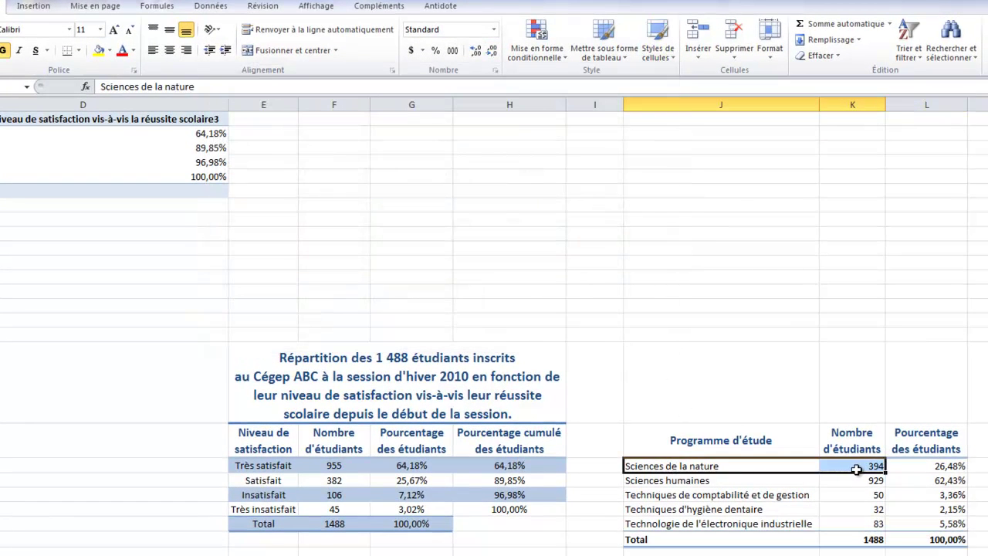
ctrl+drag(707, 494, 916, 501)
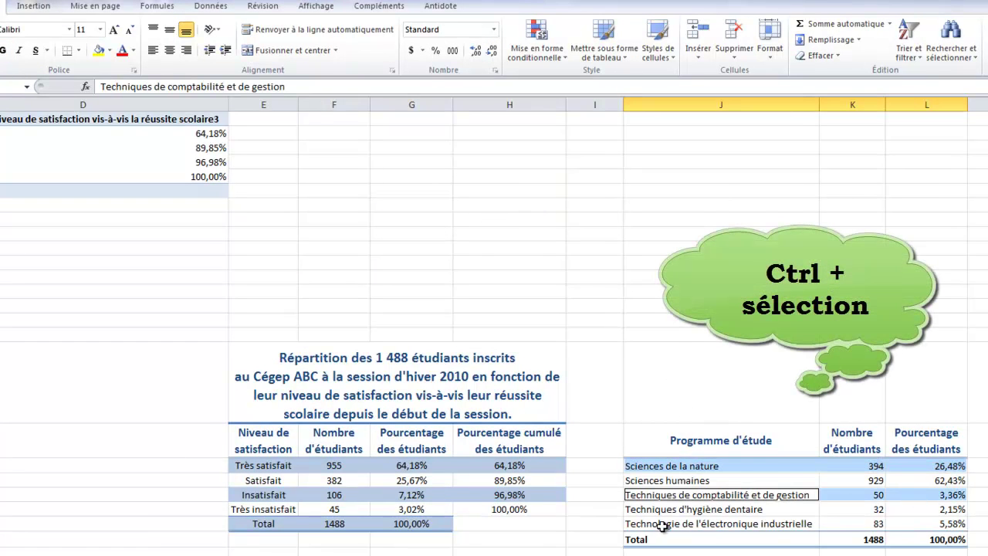
ctrl+drag(662, 525, 912, 527)
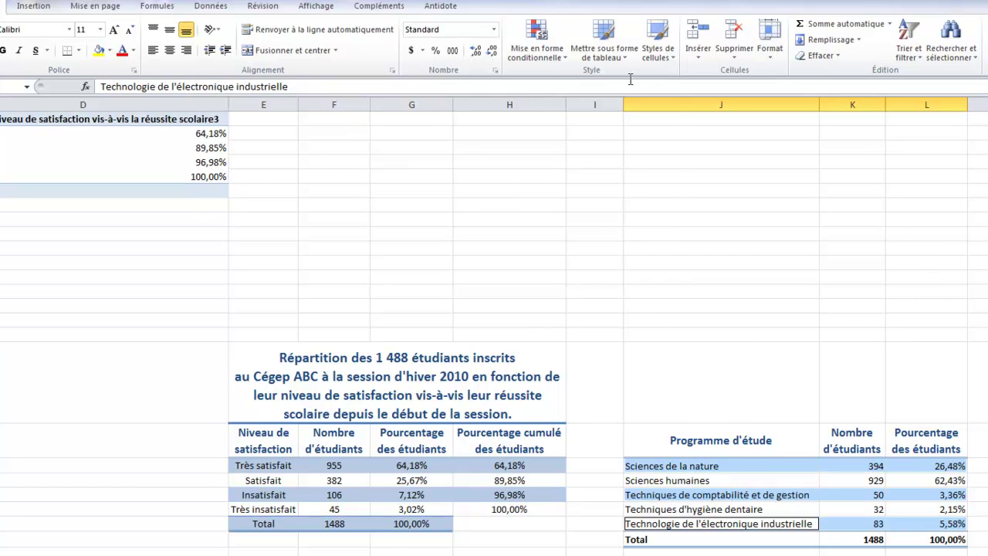
click(654, 67)
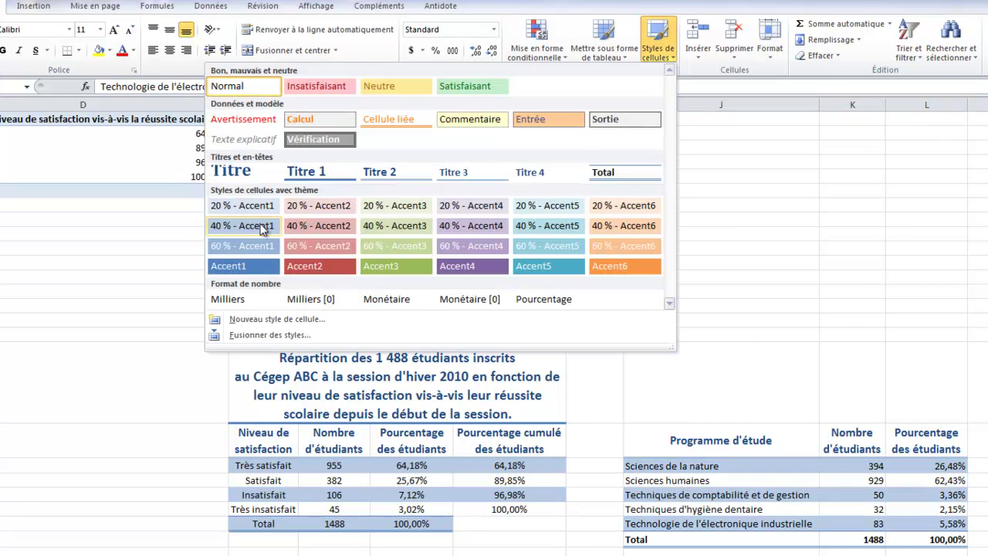
click(241, 225)
click(715, 380)
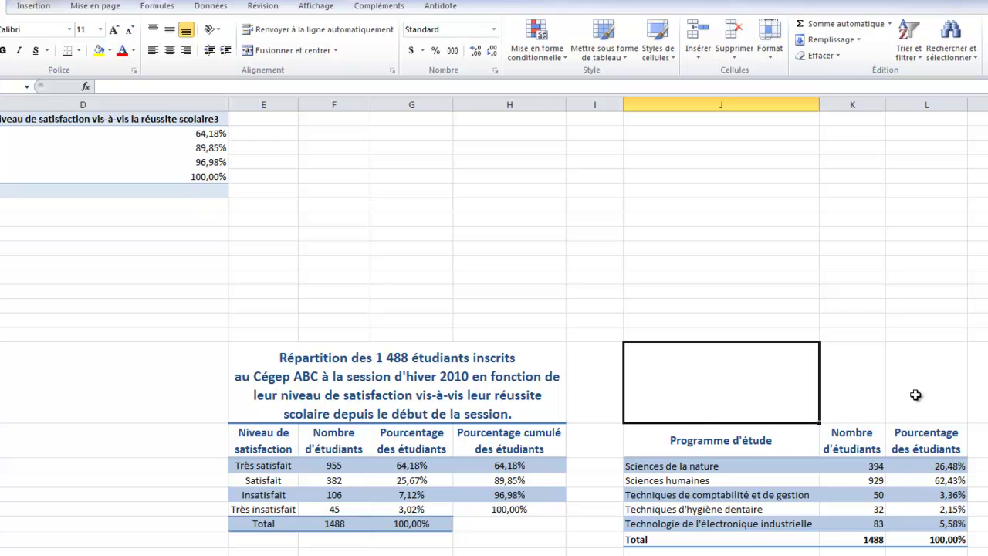
Step: Copy the satisfaction table's title from E17 and paste it into J17
click(437, 394)
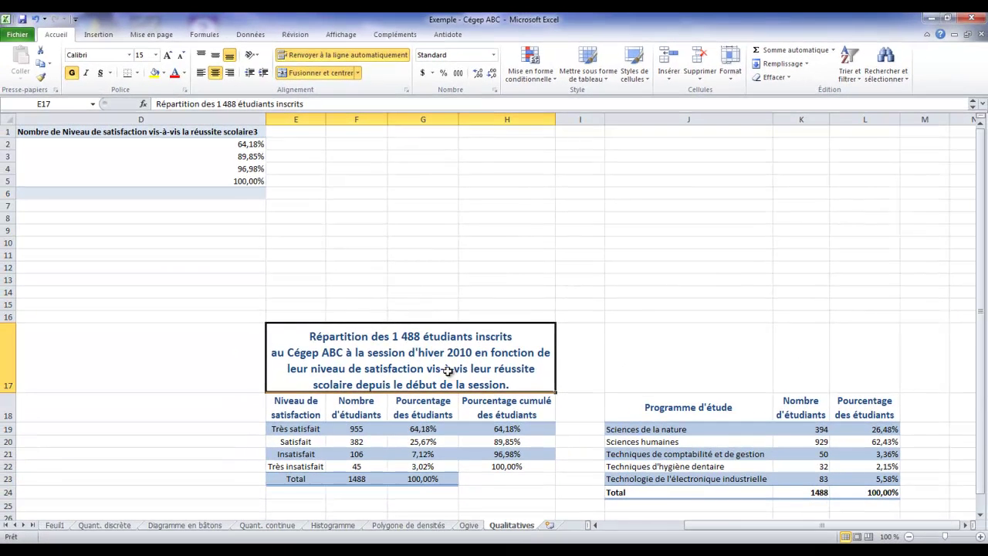
key(ctrl+c)
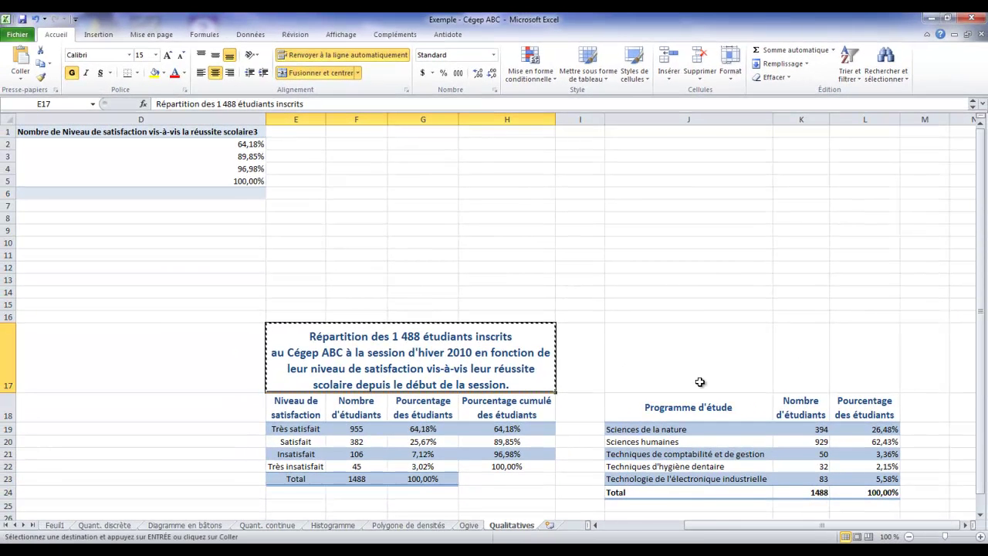
drag(699, 379, 813, 372)
key(ctrl+v)
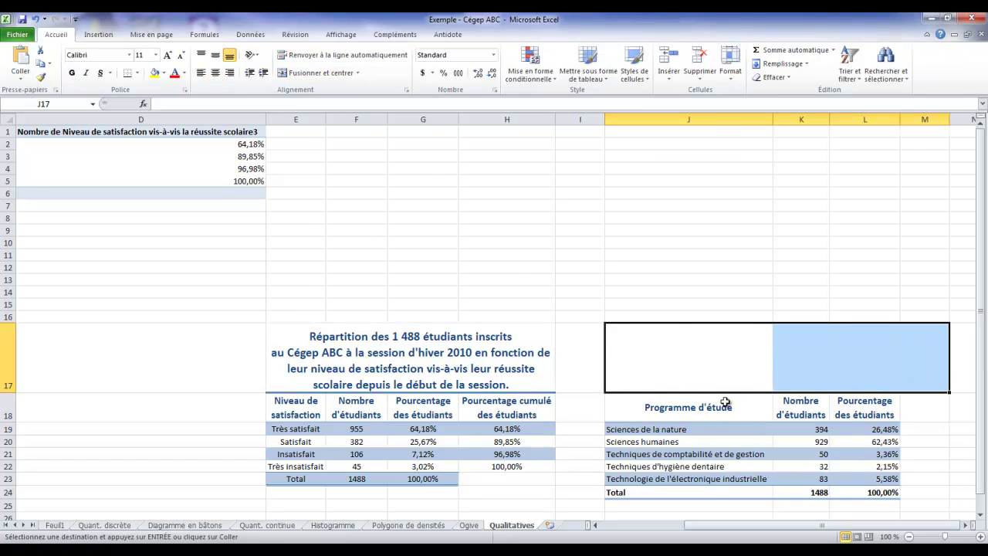
click(739, 304)
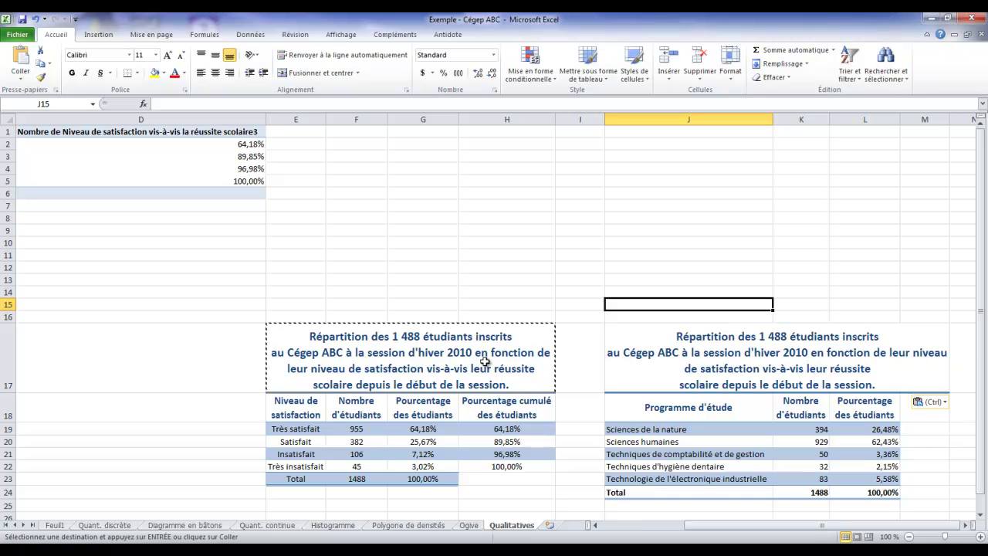
Step: Unmerge the pasted title, then merge and centre it across J17:L17
click(651, 364)
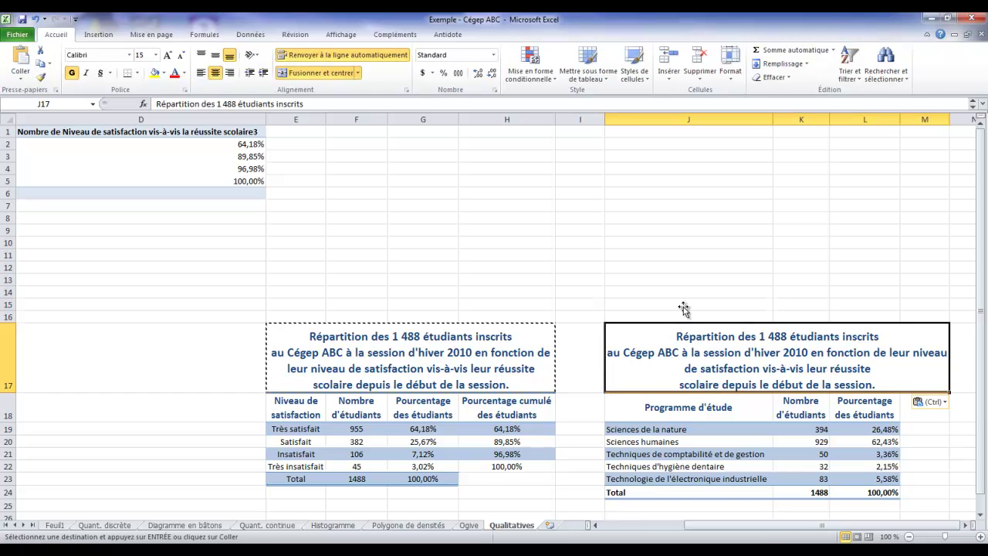
click(306, 74)
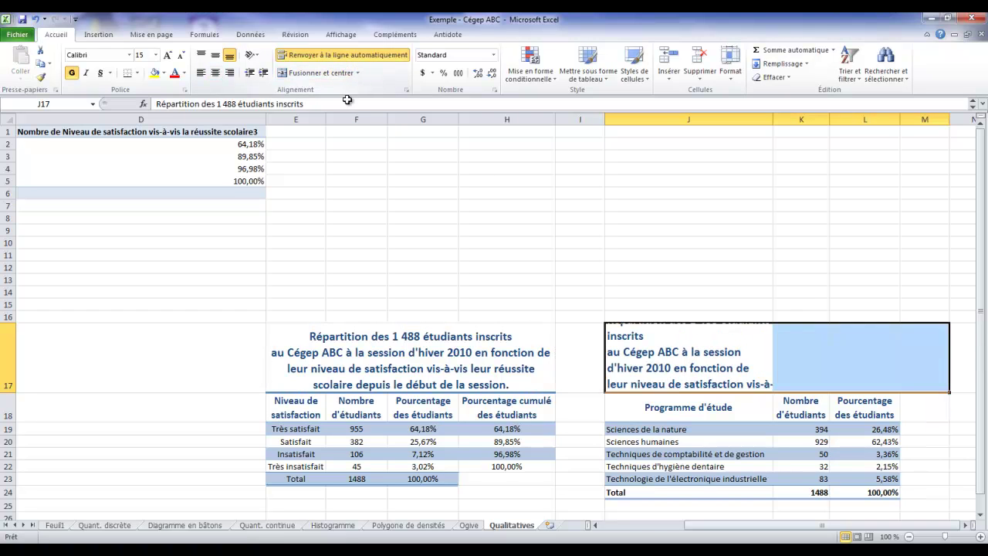
click(637, 255)
drag(730, 378, 850, 374)
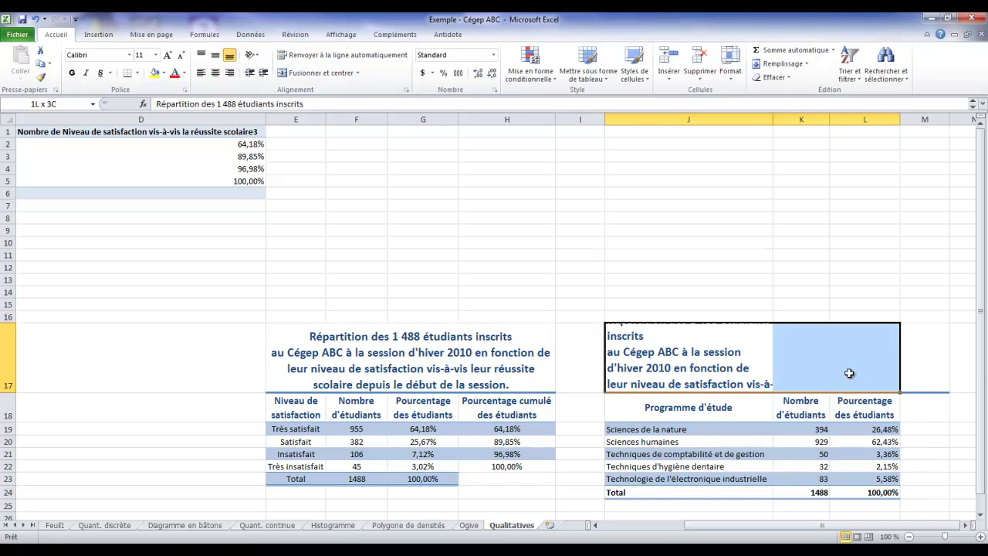
click(322, 78)
click(661, 241)
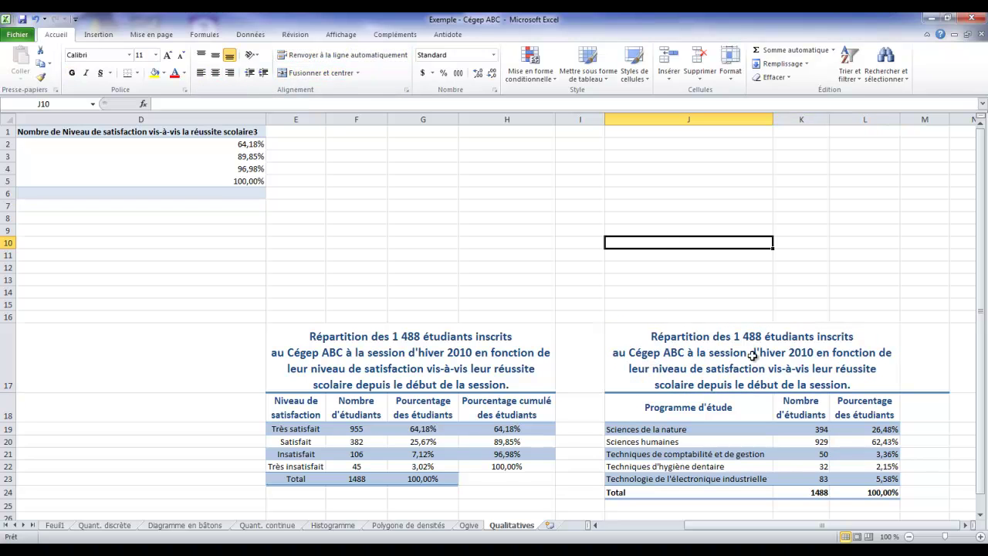
Step: Check the cell styles gallery for M17 without applying a style
click(930, 386)
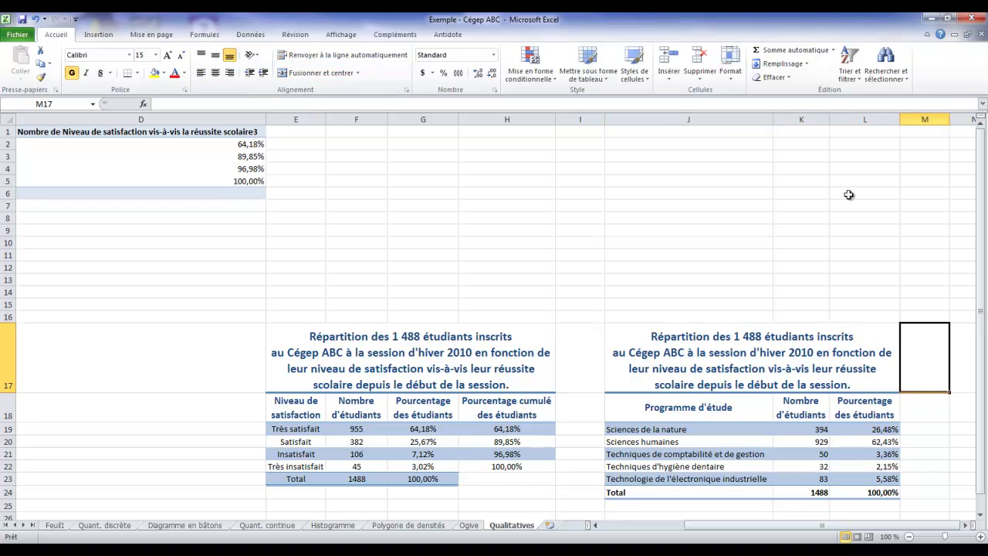
click(634, 68)
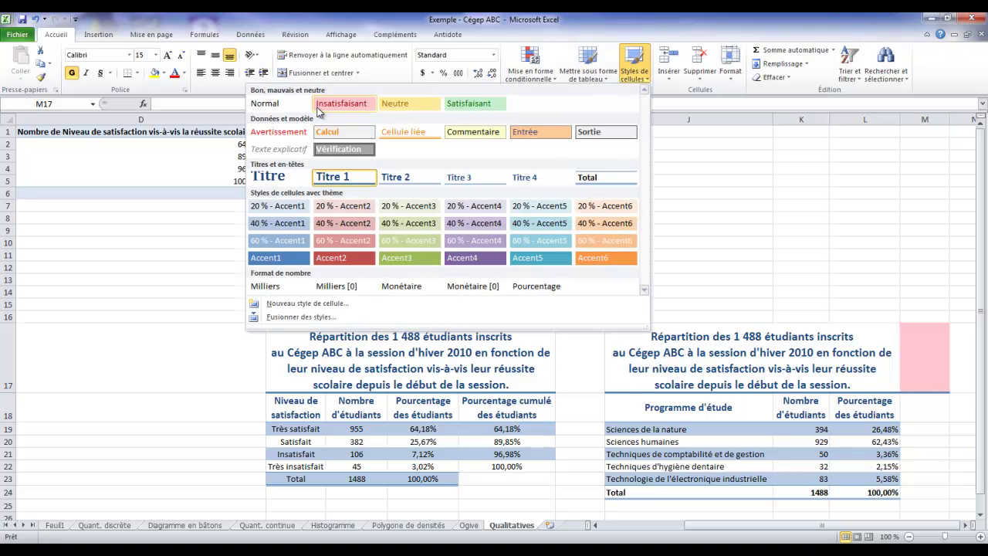
click(280, 103)
click(687, 292)
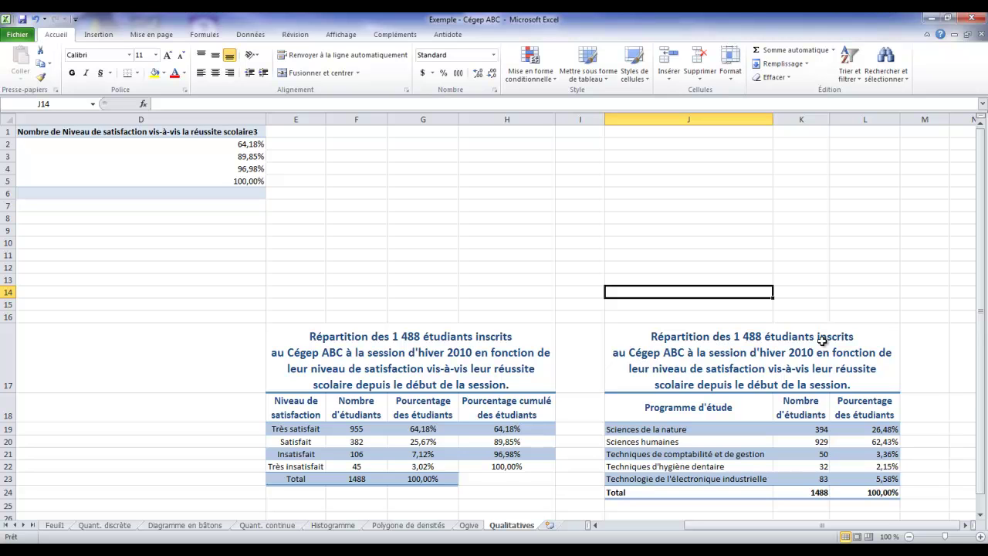
Step: Delete the satisfaction wording from the J17 title, leaving it ending at 'en fonction'
click(695, 364)
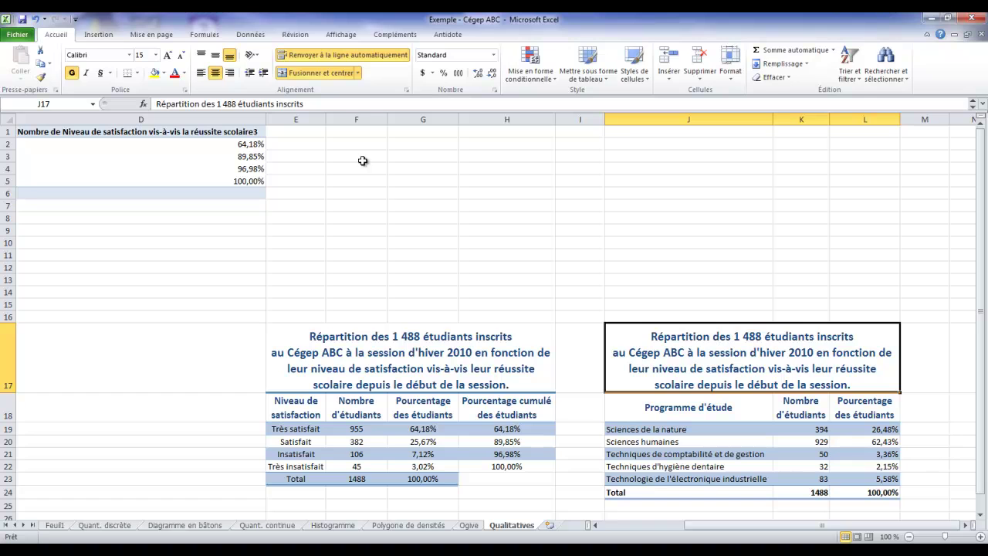
click(351, 107)
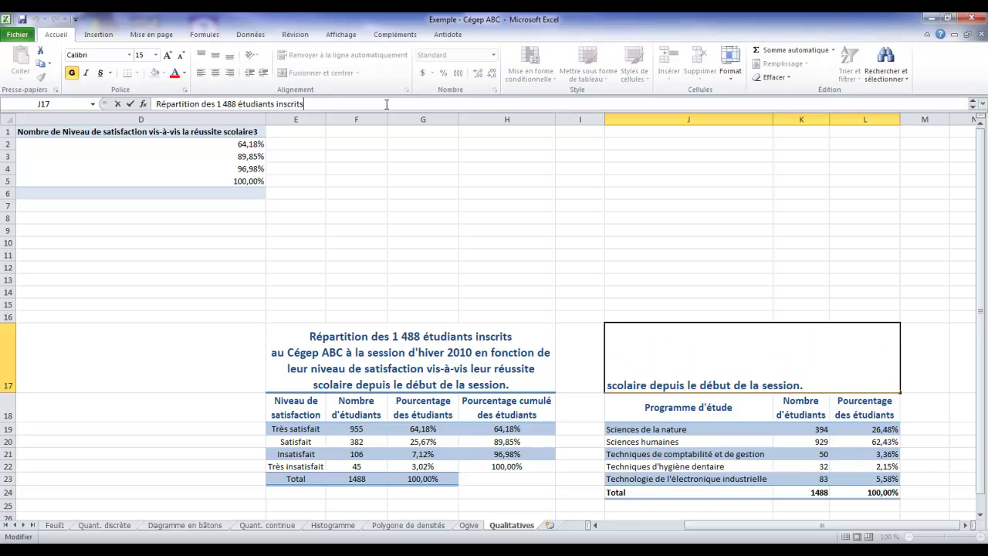
key(Right)
drag(348, 103, 578, 96)
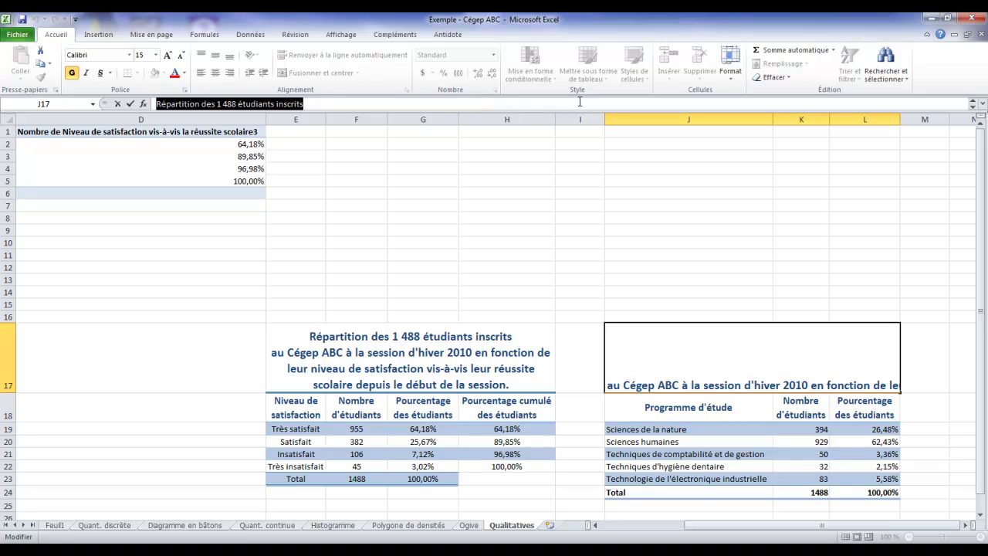
key(Delete)
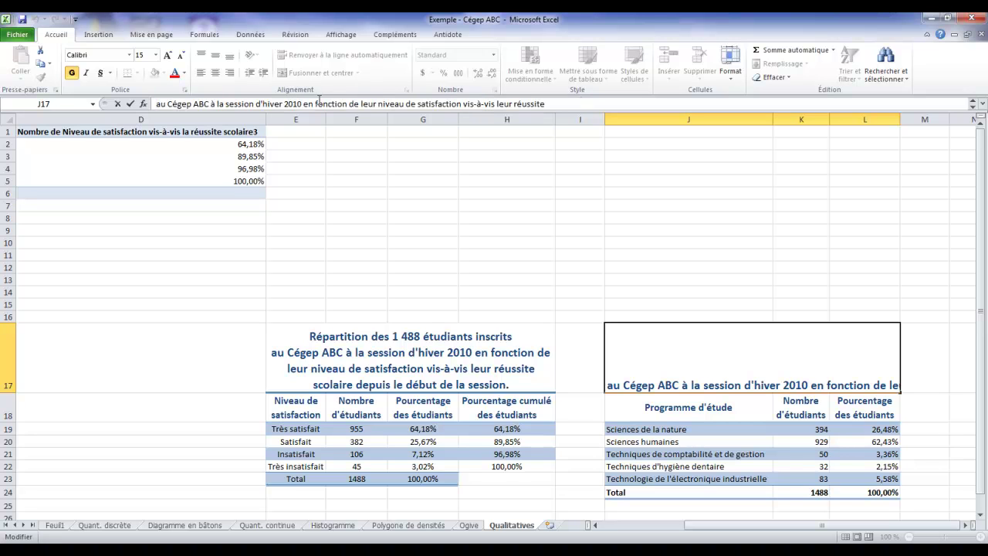
key(Delete)
key(Delete)
key(Delete)
key(Delete)
key(Delete)
key(Delete)
key(Delete)
key(Delete)
key(Delete)
key(Delete)
key(Delete)
key(Delete)
key(Delete)
key(Delete)
key(Delete)
key(Delete)
key(Delete)
key(Delete)
key(Delete)
key(Delete)
key(Delete)
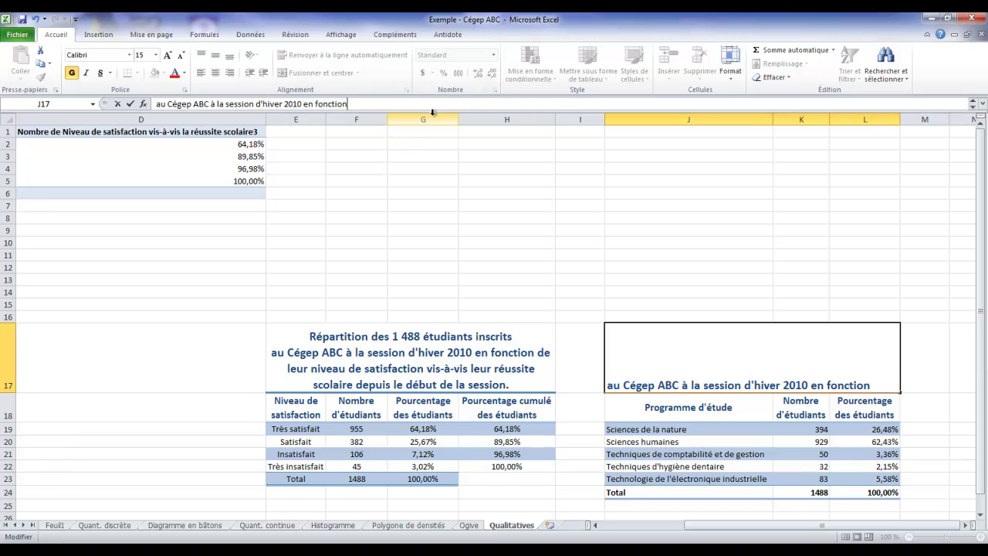
key(Return)
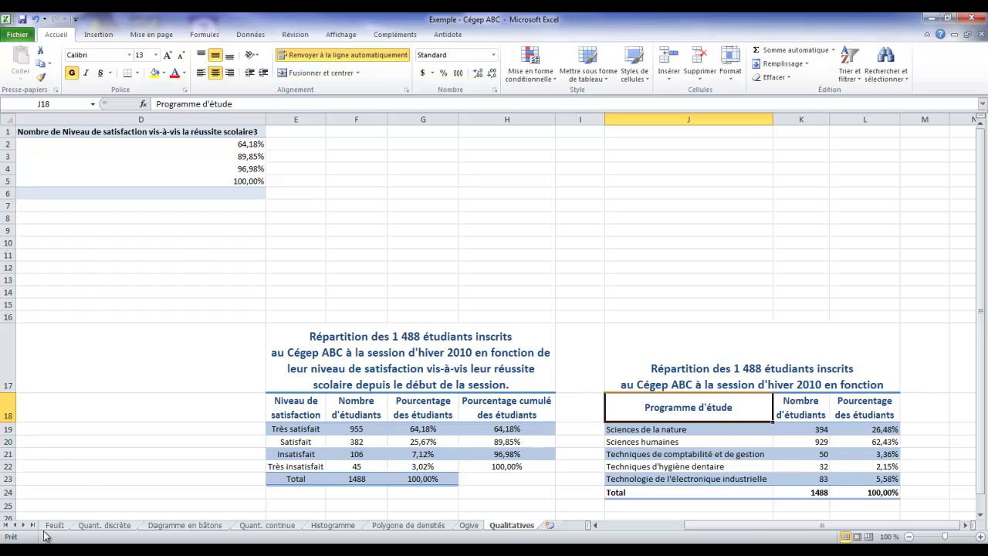
Step: Look up the programme wording in the Feuil1 sheet's survey description
click(54, 525)
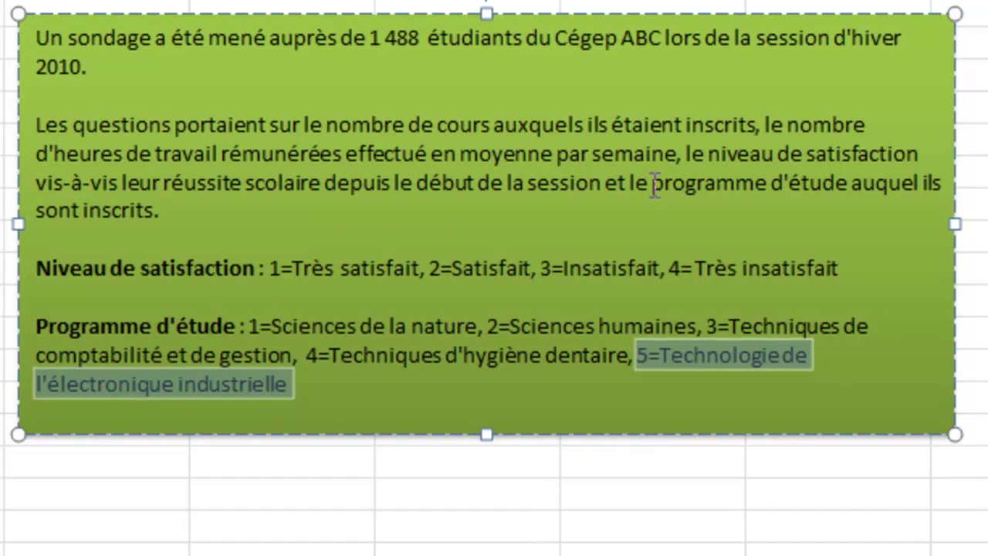
mouse_move(652, 184)
mouse_down()
mouse_move(359, 213)
mouse_move(154, 213)
mouse_up()
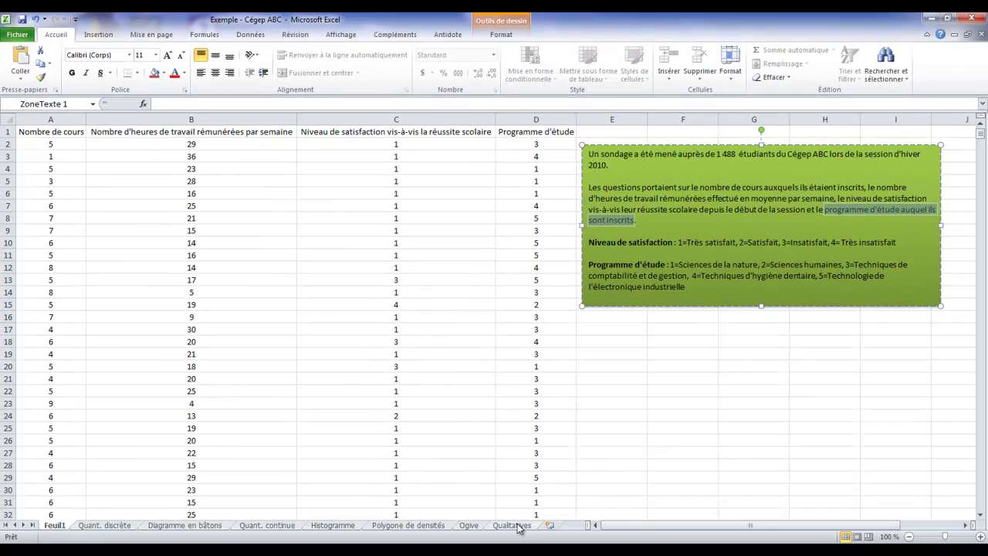
click(519, 527)
Step: End the J17 title with a new line 'du programme d'étude auquel ils sont inscrits.'
click(807, 357)
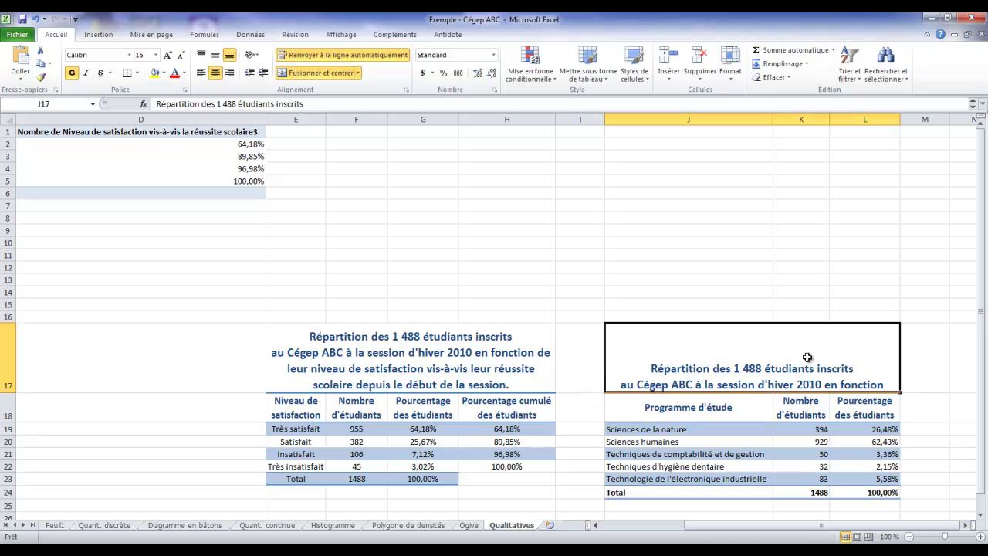
click(343, 103)
key(Down)
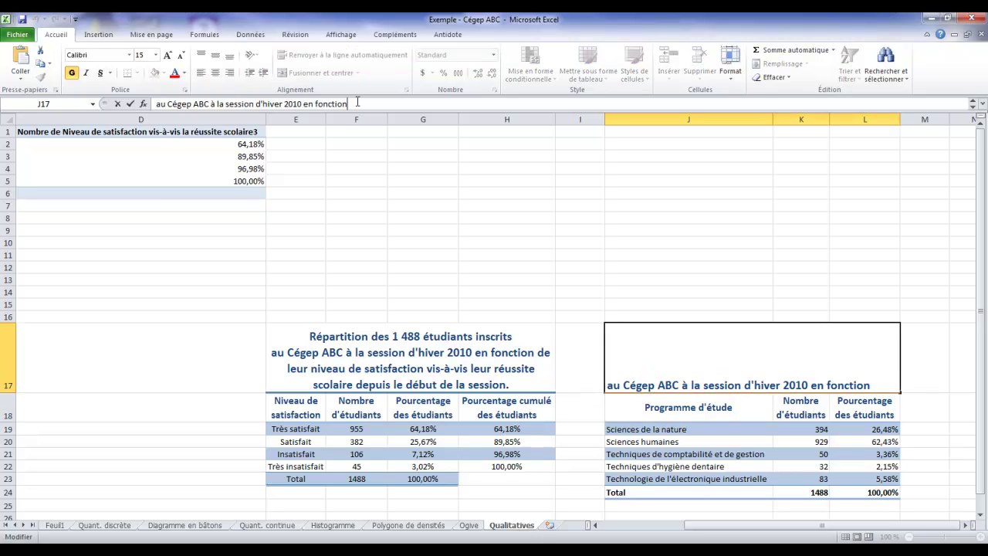
key(shift+Home)
key(Delete)
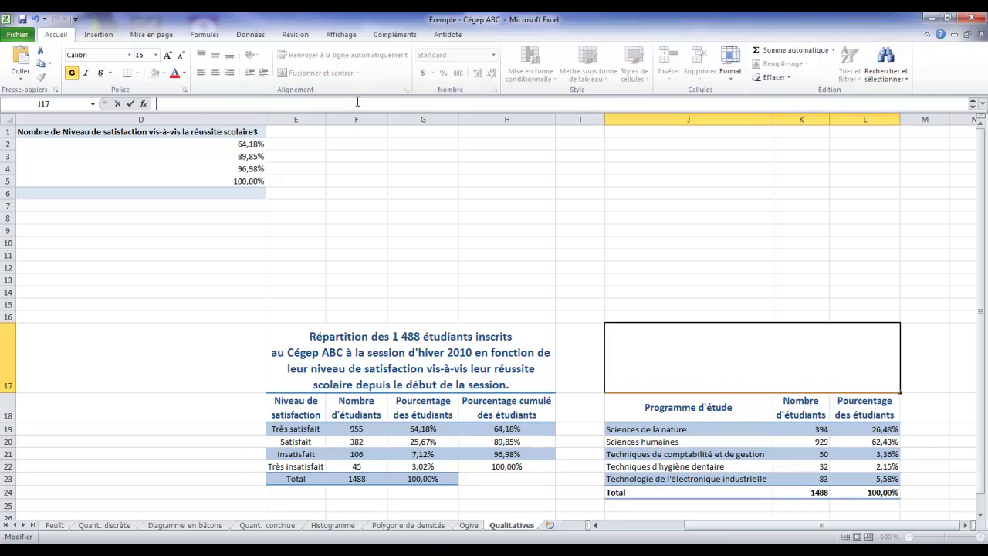
text(programme d'étude auquel ils sont inscrits)
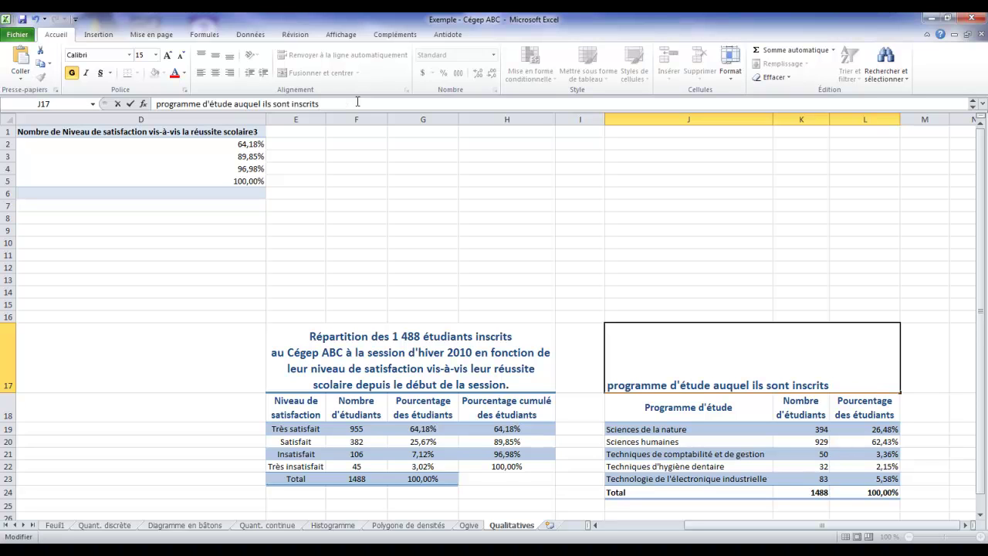
text(.)
click(160, 103)
text(du)
key(Return)
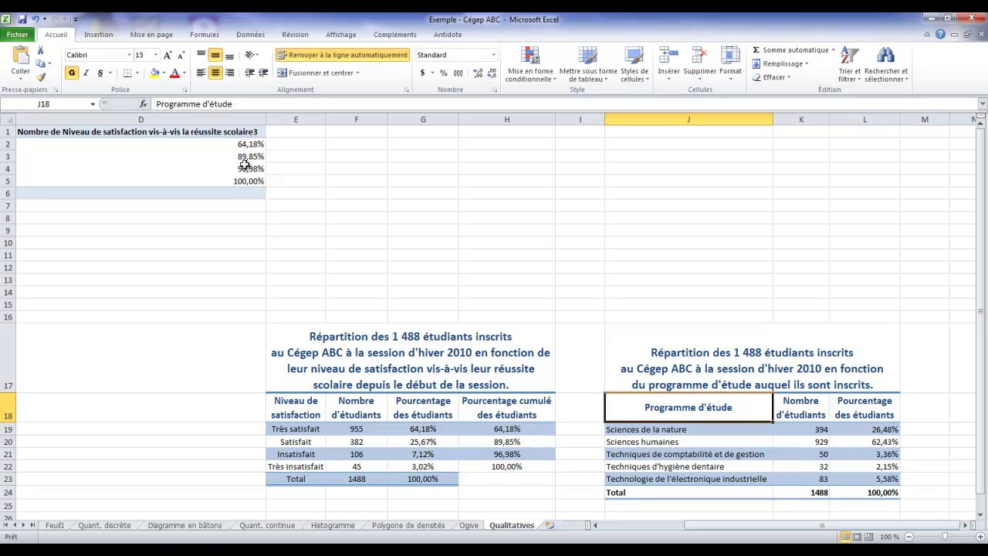
click(634, 309)
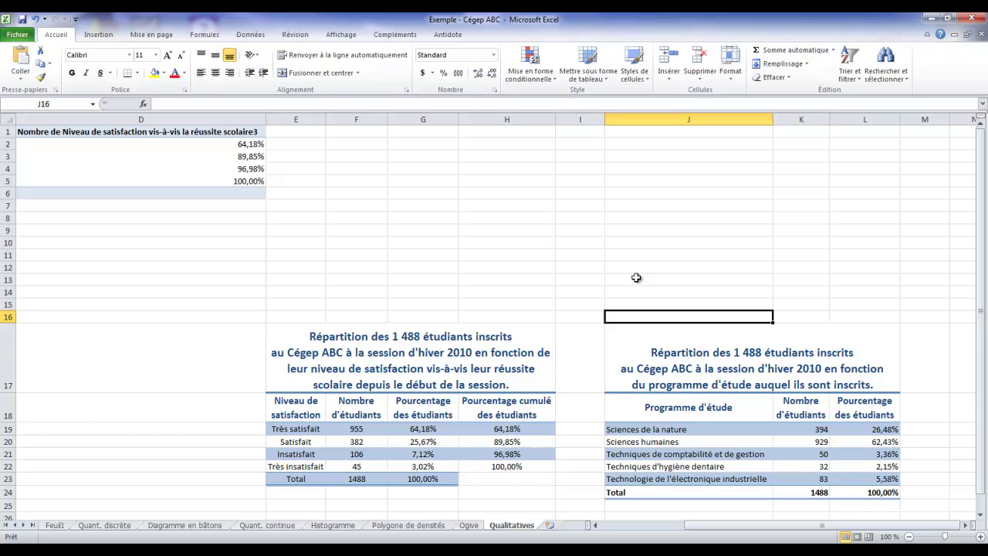
Step: Centre J18:L24 horizontally and align the header text to the bottom
drag(613, 405, 856, 486)
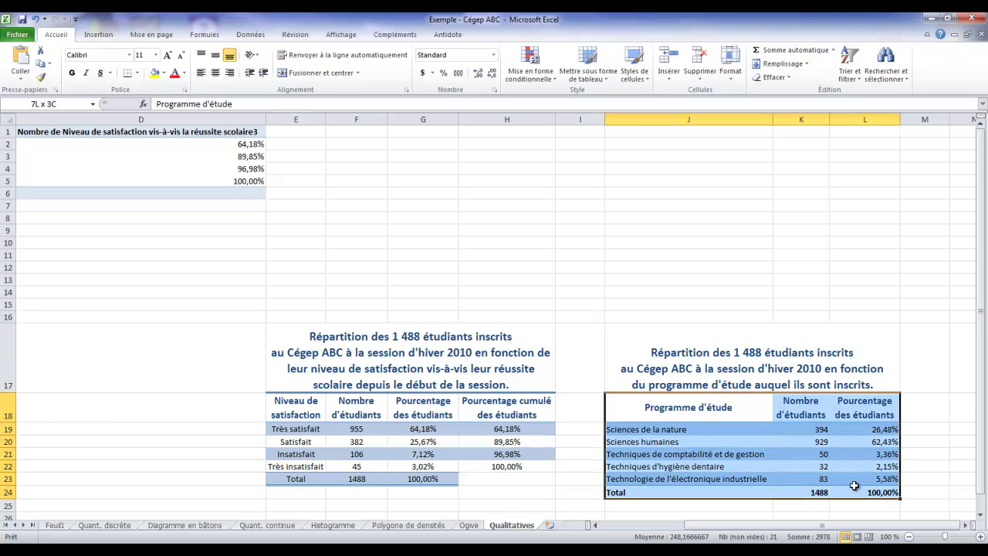
click(217, 73)
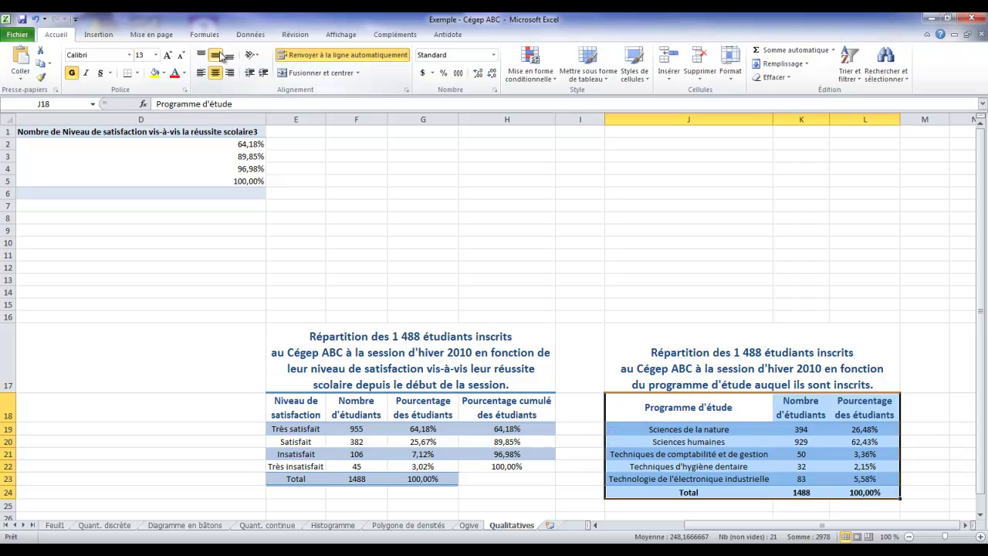
click(229, 56)
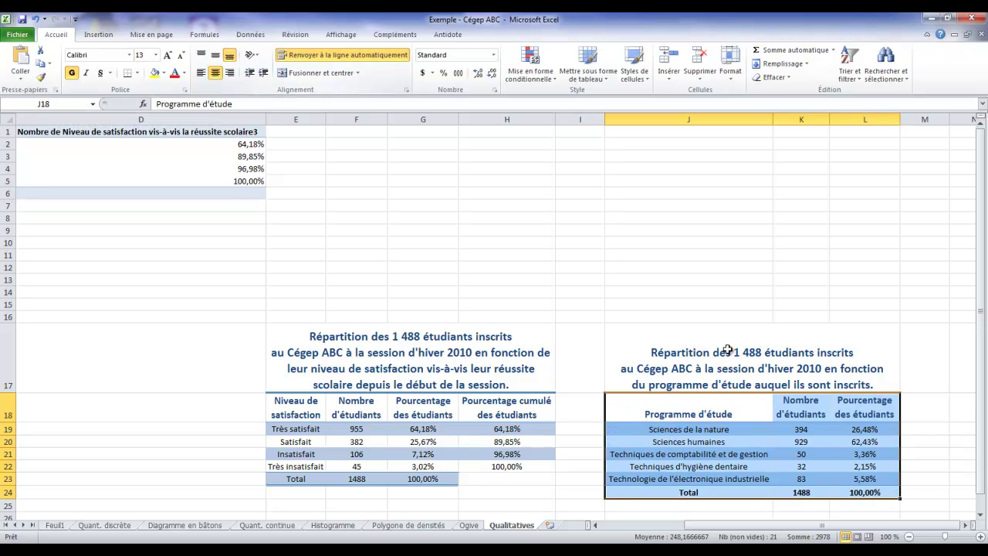